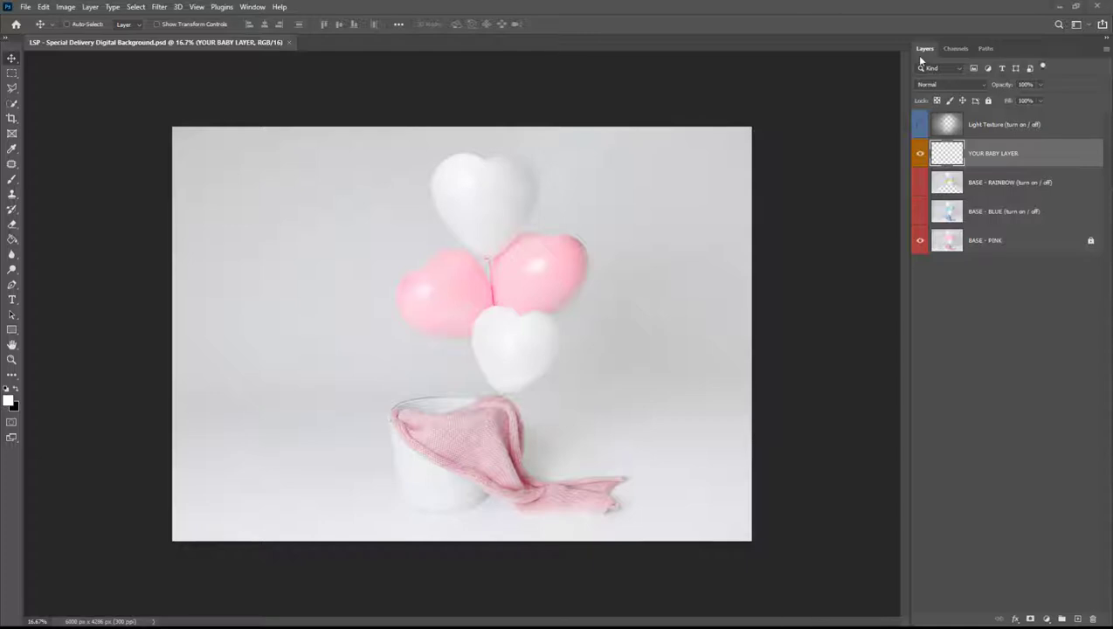
pyautogui.click(253, 7)
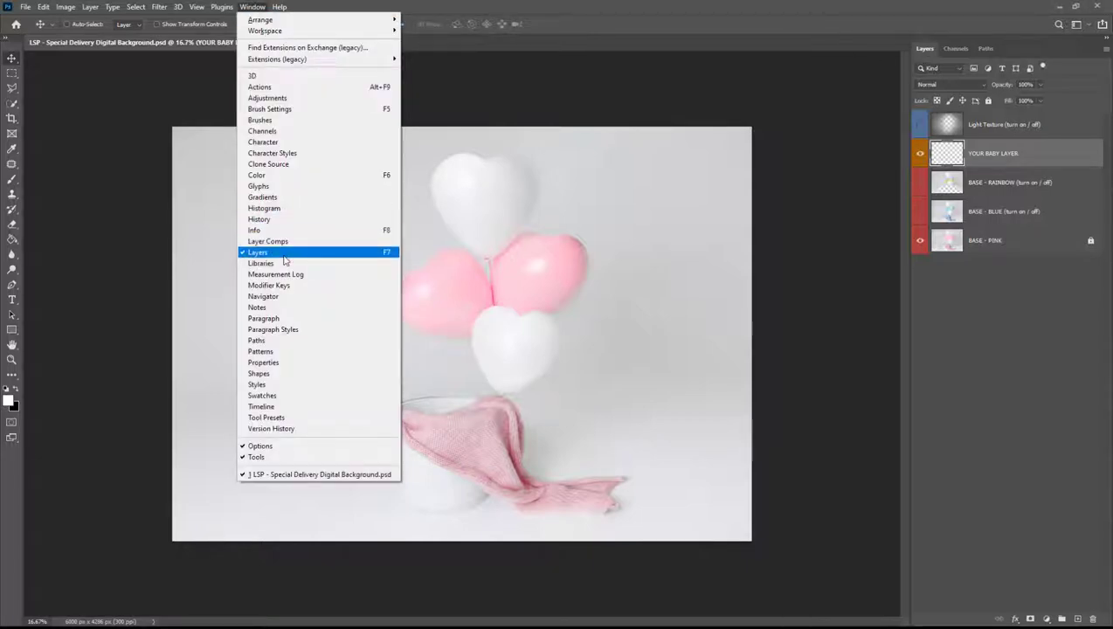
pyautogui.click(248, 7)
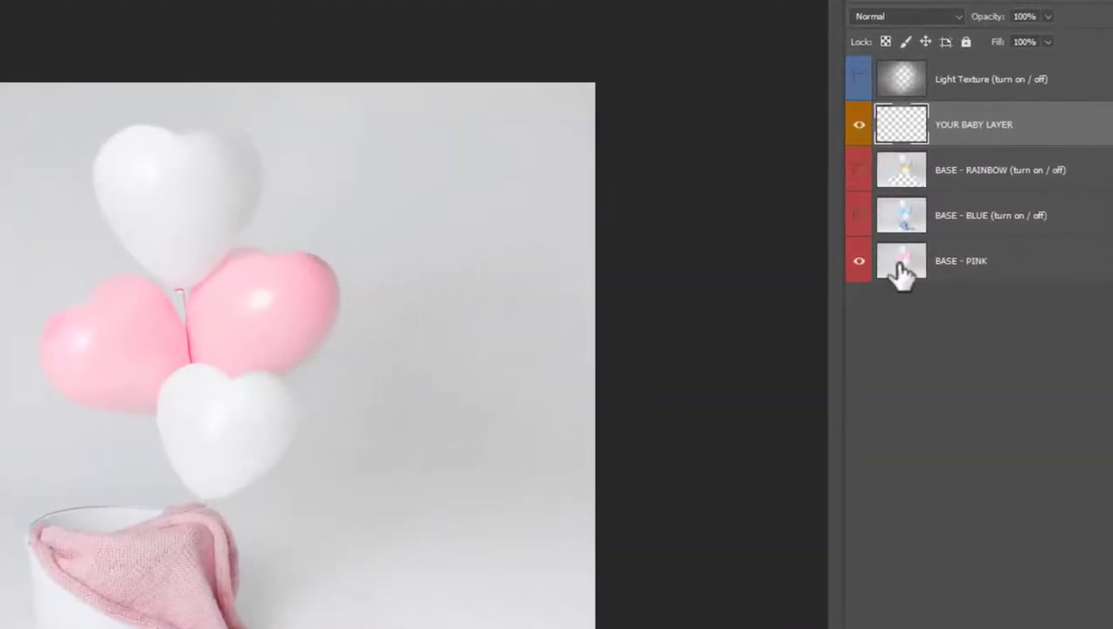
# Step: Select the BASE - BLUE layer and turn on its visibility above the BASE - PINK layer
pyautogui.click(945, 240)
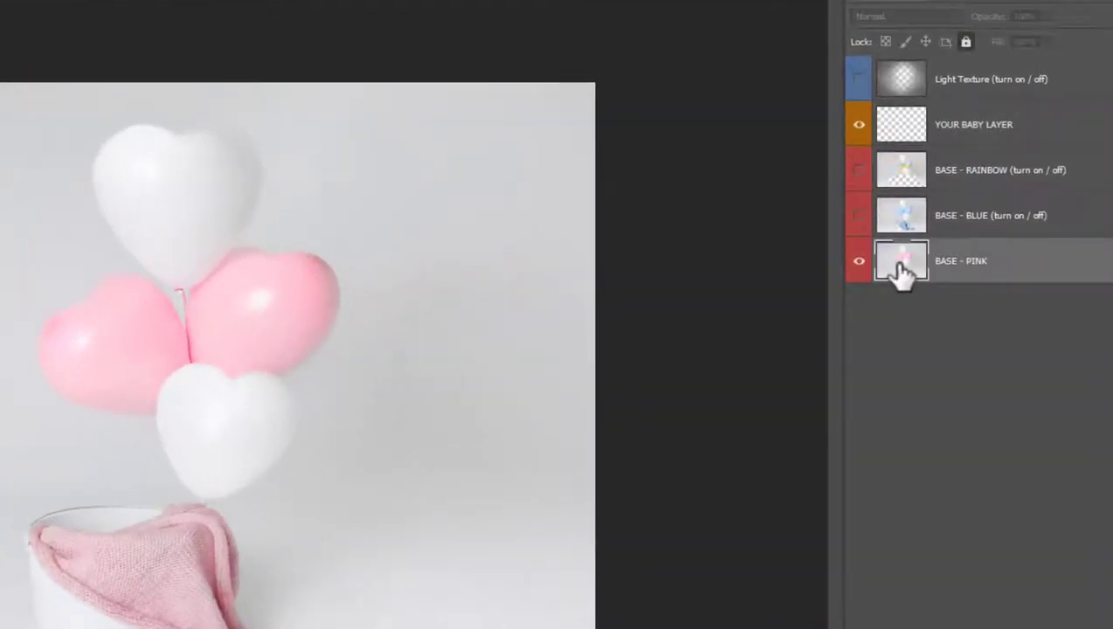
pyautogui.moveTo(900, 270); pyautogui.dragTo(890, 248)
pyautogui.click(884, 218)
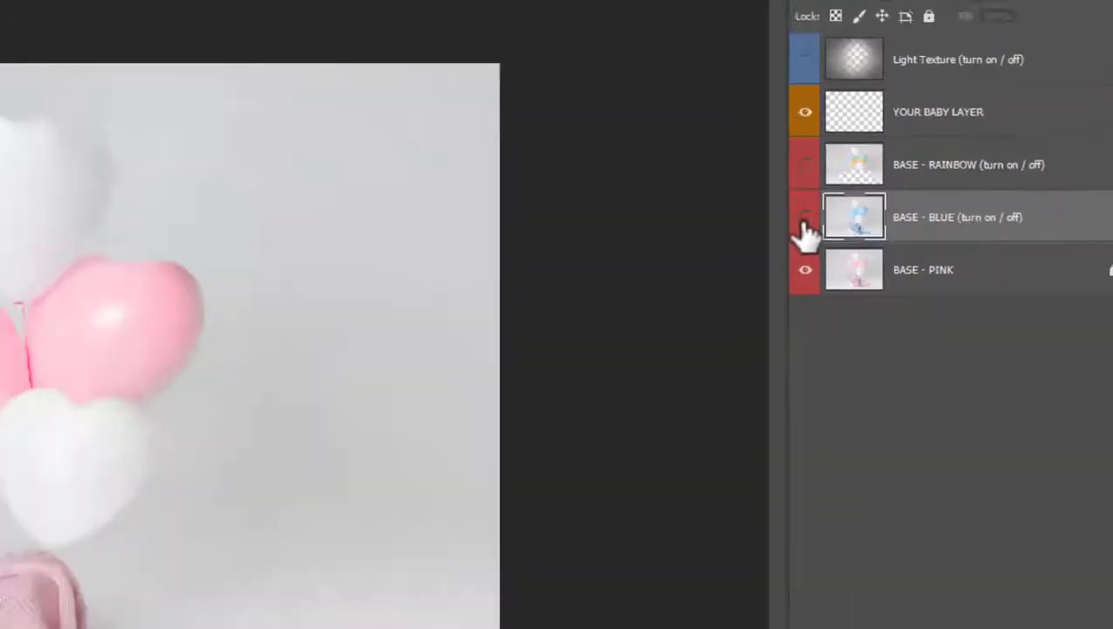
pyautogui.click(613, 229)
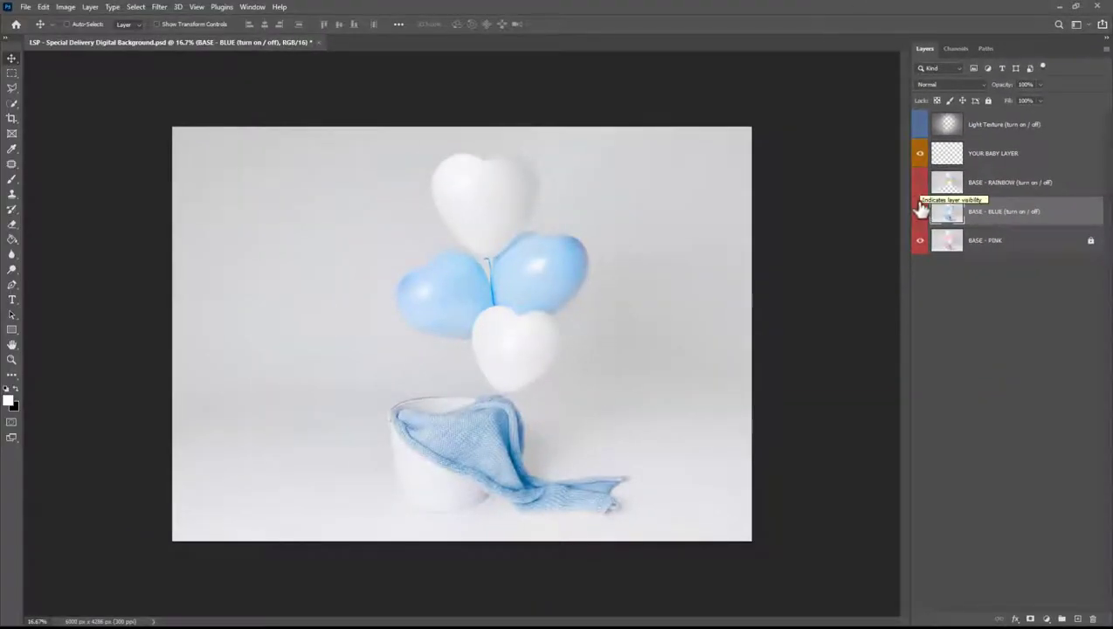
# Step: Compare the colour variants by toggling the BASE - RAINBOW and BASE - BLUE layers, leaving the rainbow hidden and the blue shown
pyautogui.click(921, 183)
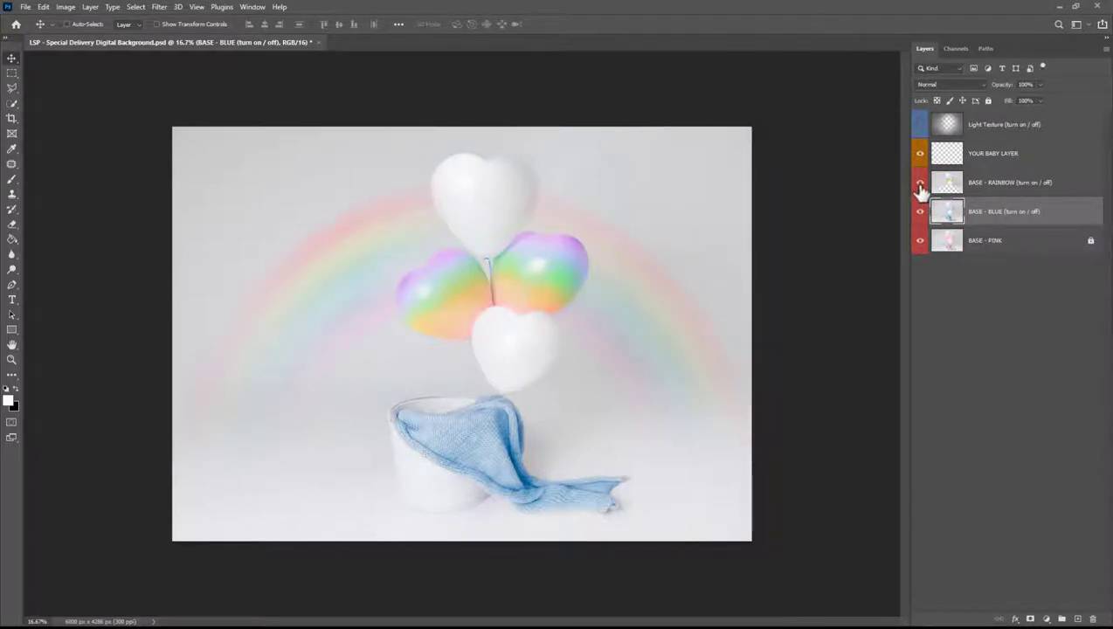
pyautogui.click(919, 212)
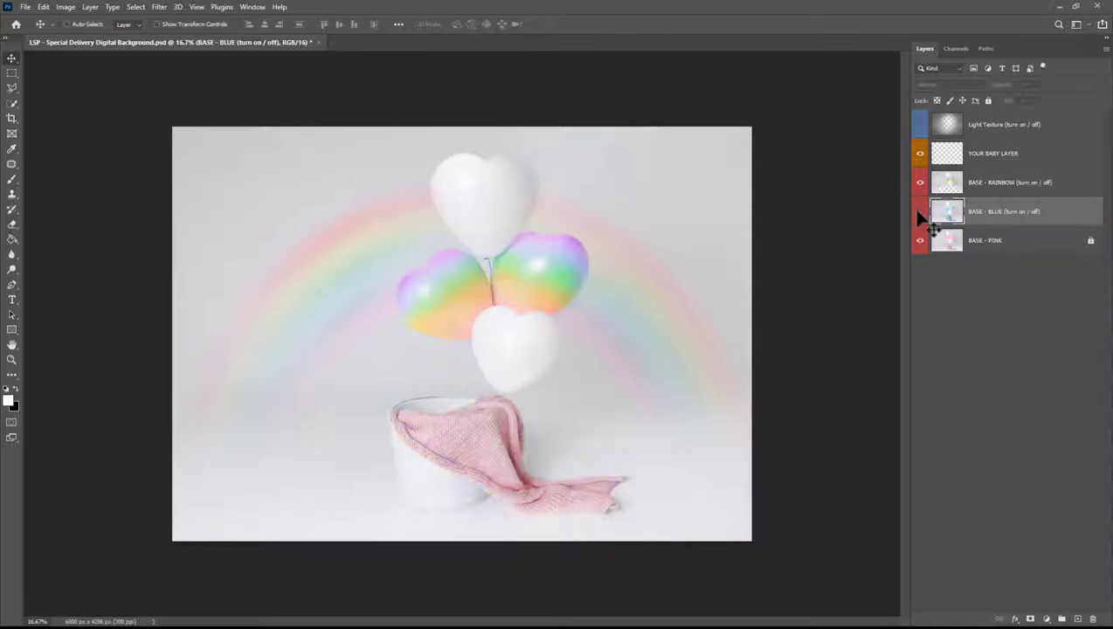
pyautogui.click(920, 212)
pyautogui.click(919, 212)
pyautogui.click(920, 212)
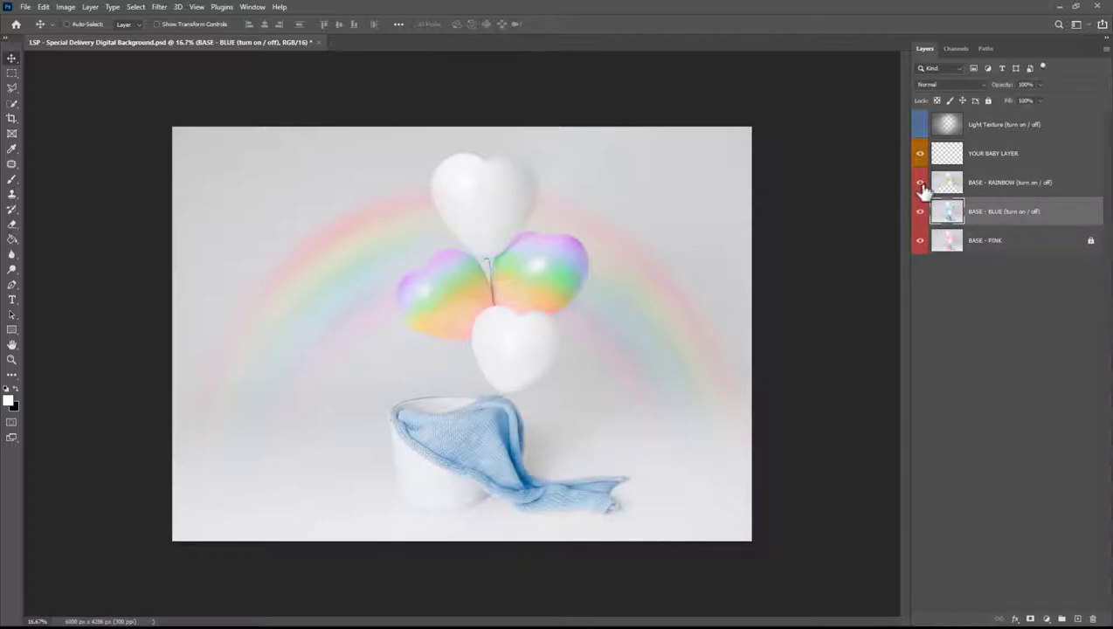
pyautogui.click(920, 183)
pyautogui.click(919, 212)
pyautogui.click(920, 212)
pyautogui.click(920, 183)
pyautogui.click(920, 212)
pyautogui.click(919, 213)
pyautogui.click(920, 183)
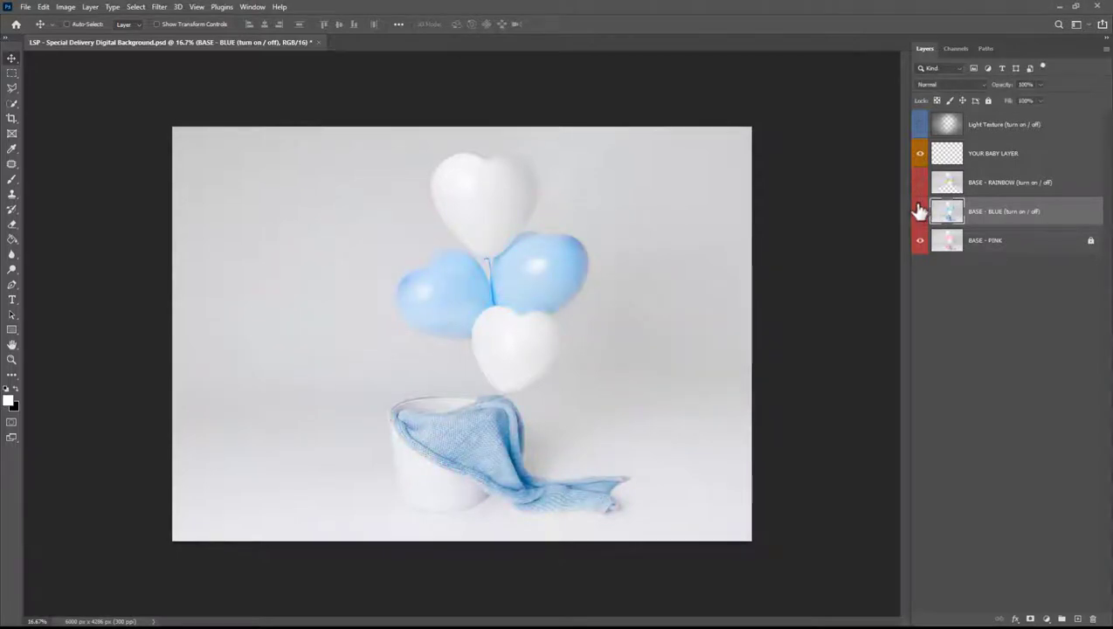
# Step: Preview the Light Texture layer by toggling its visibility on and off, leaving it hidden
pyautogui.click(956, 154)
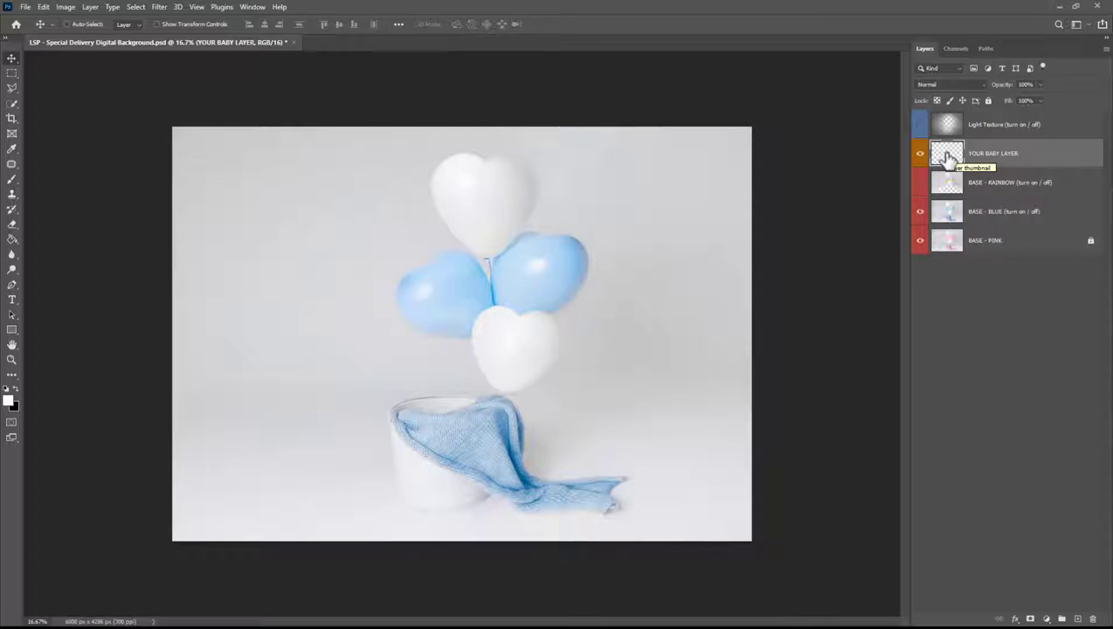
pyautogui.click(947, 125)
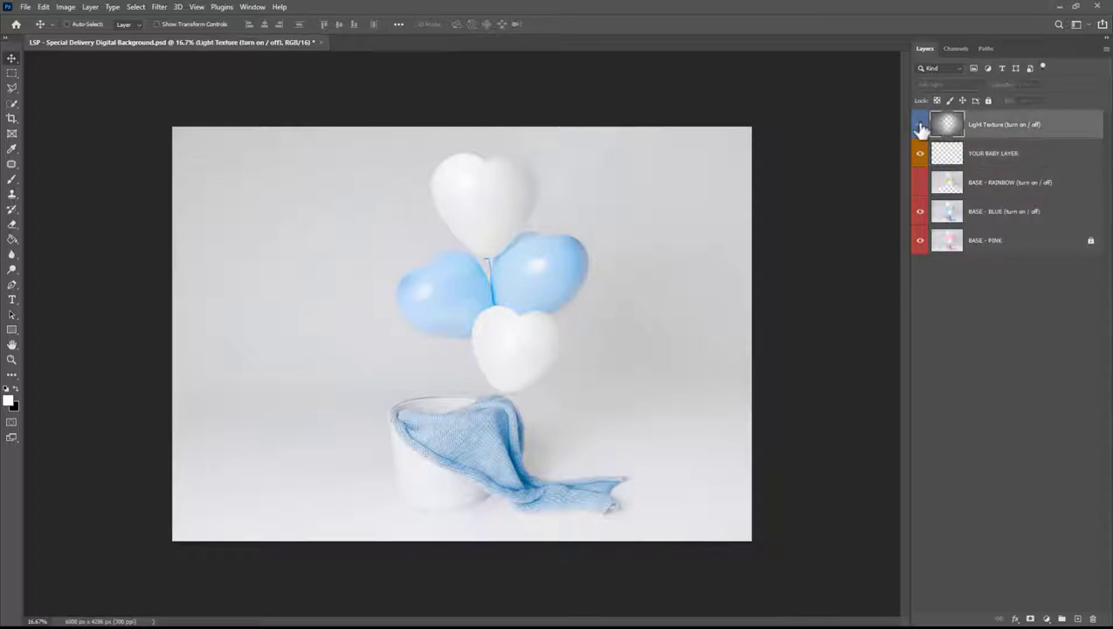
pyautogui.click(920, 125)
pyautogui.click(920, 127)
pyautogui.click(920, 127)
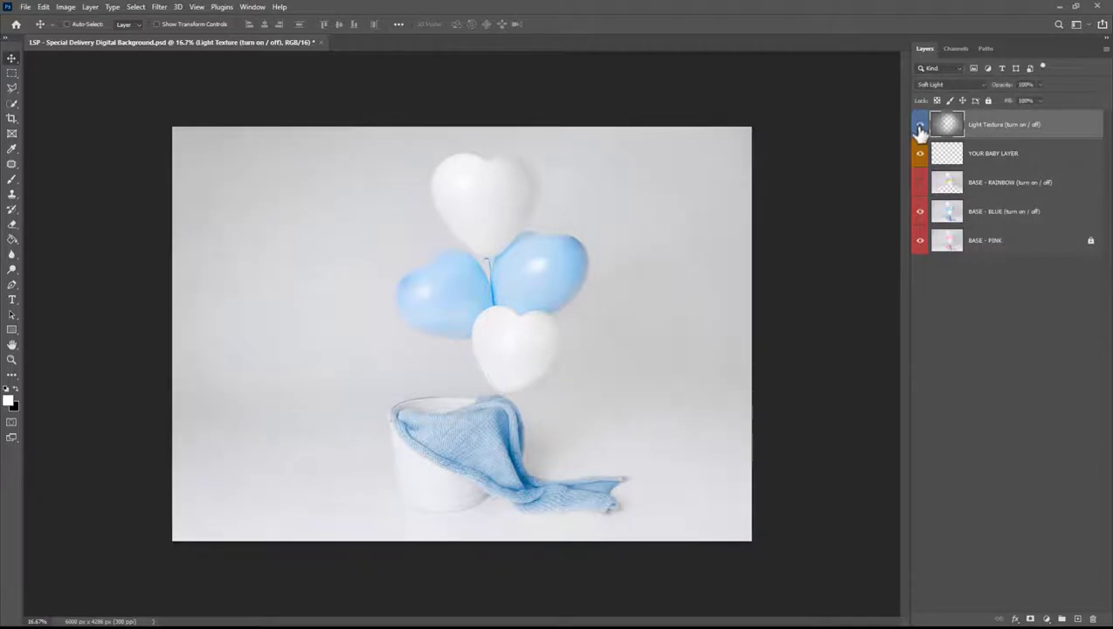
pyautogui.click(920, 128)
# Step: Select YOUR BABY LAYER and show the Actions panel beside the layers
pyautogui.click(940, 154)
pyautogui.click(253, 7)
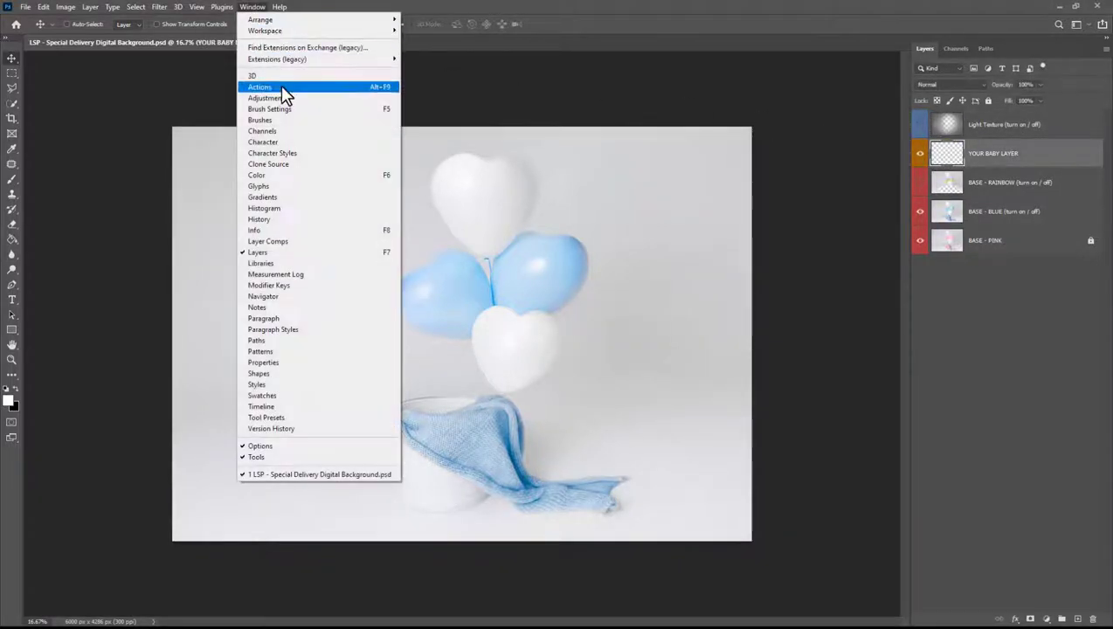
pyautogui.click(286, 92)
pyautogui.moveTo(722, 72); pyautogui.dragTo(763, 77)
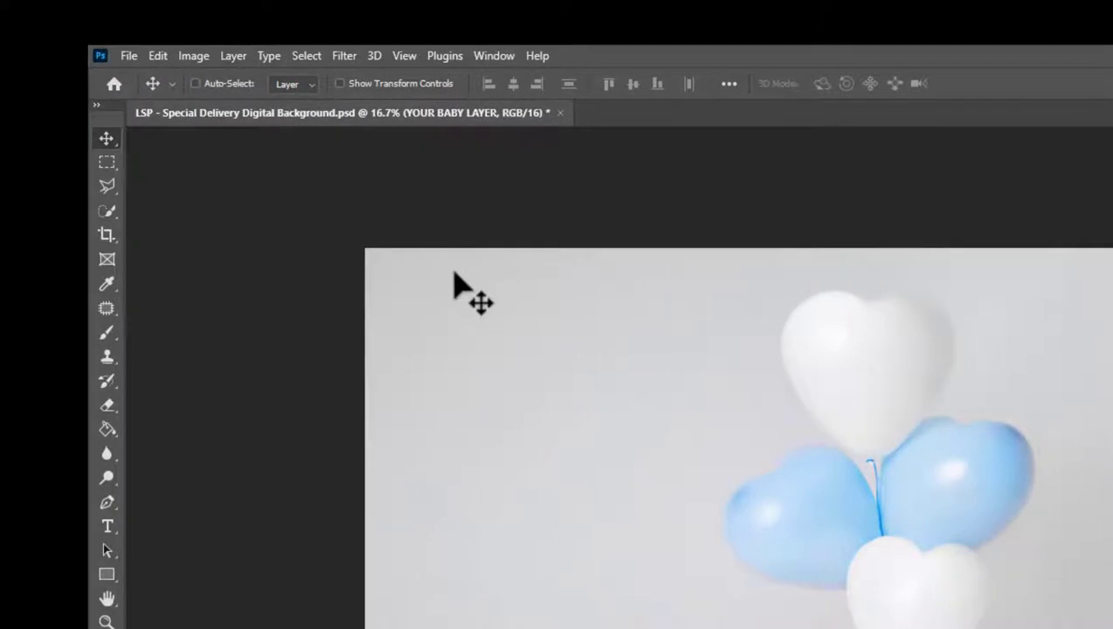
pyautogui.click(127, 55)
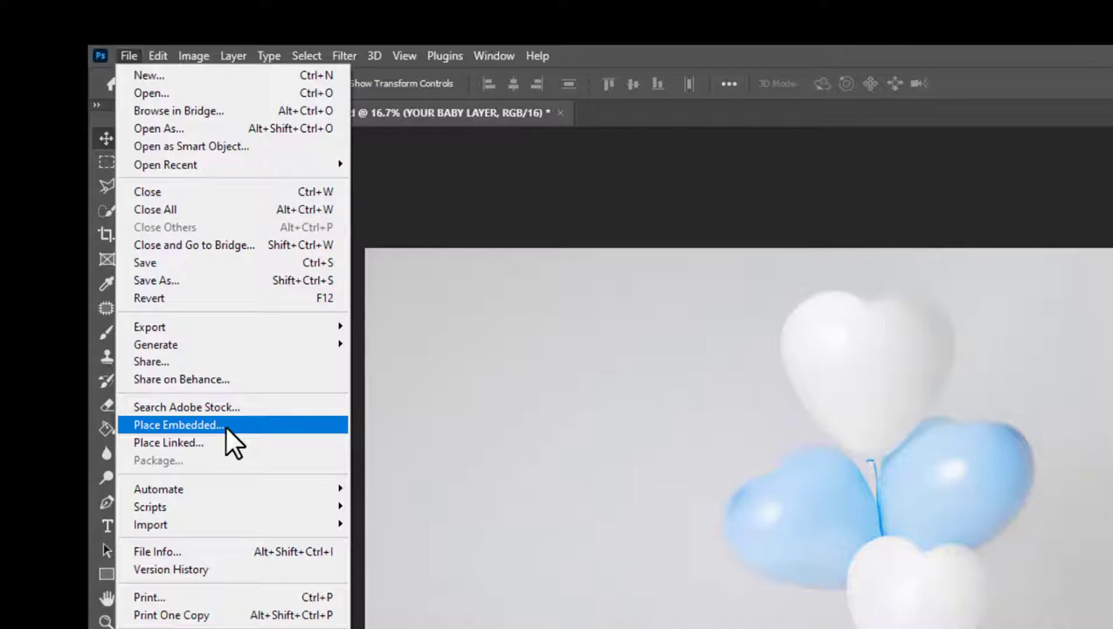
pyautogui.click(897, 198)
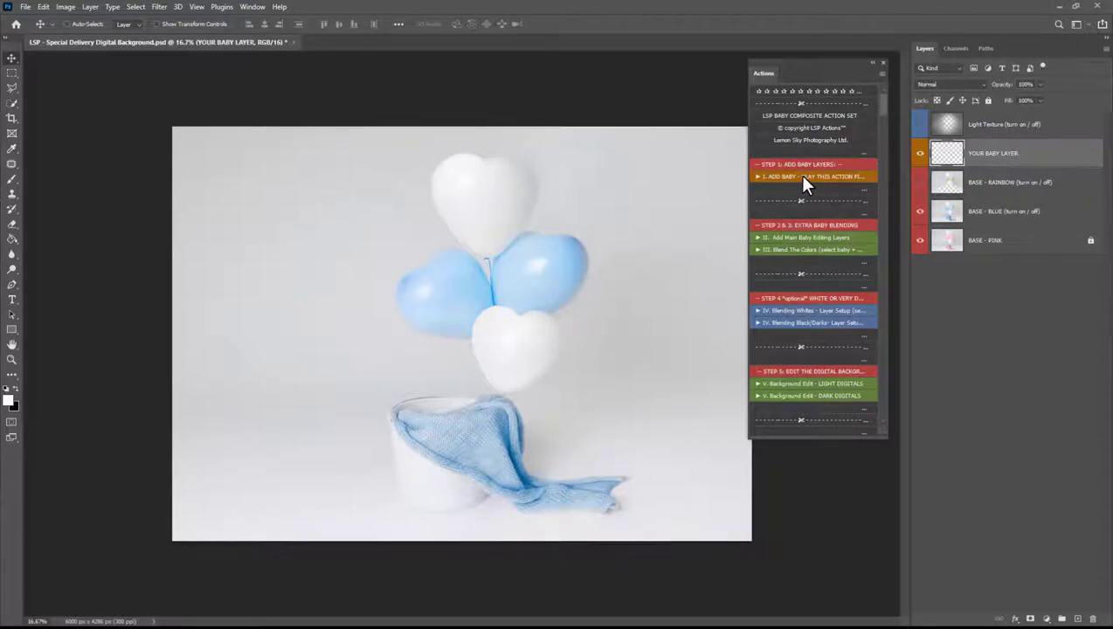
# Step: Run the "I. ADD BABY" action and place the photo _N9A0980.JPG into the background document
pyautogui.click(804, 178)
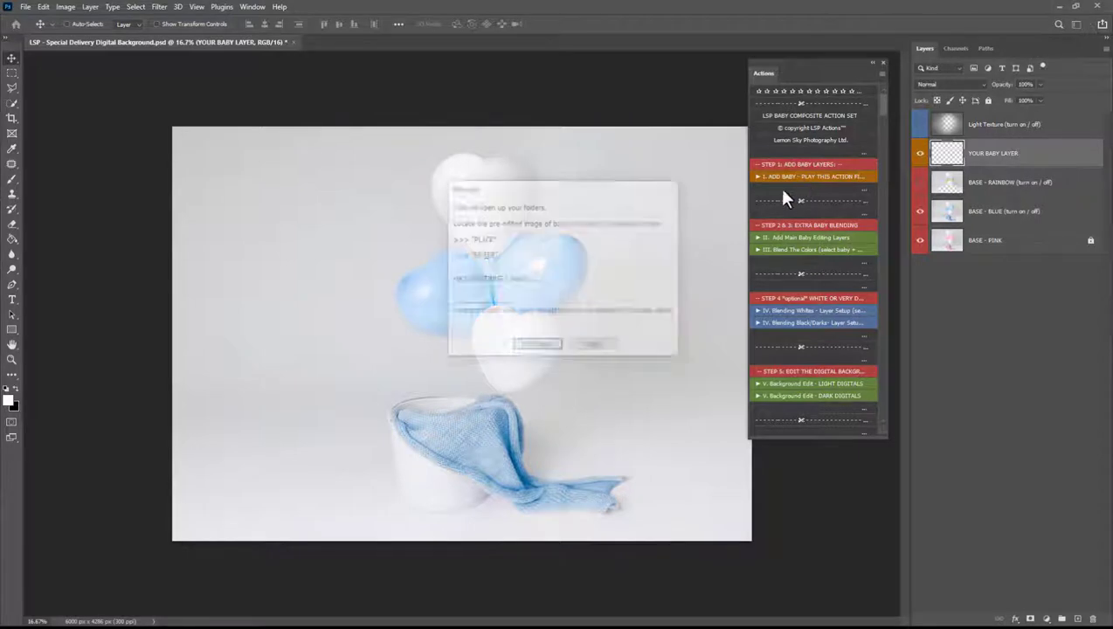
pyautogui.click(540, 347)
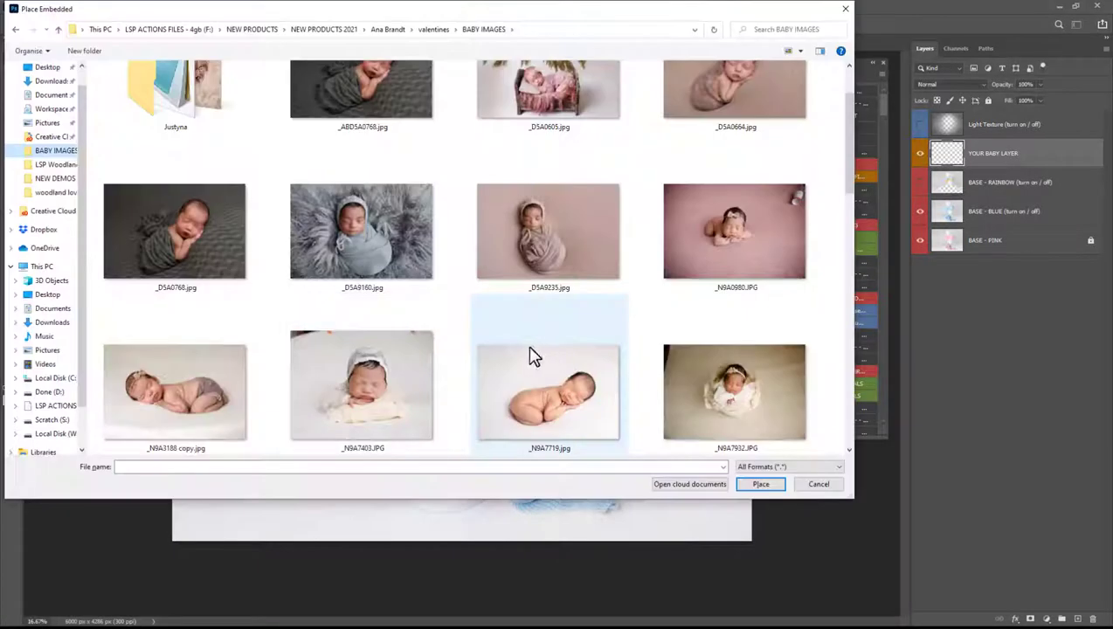
pyautogui.click(418, 363)
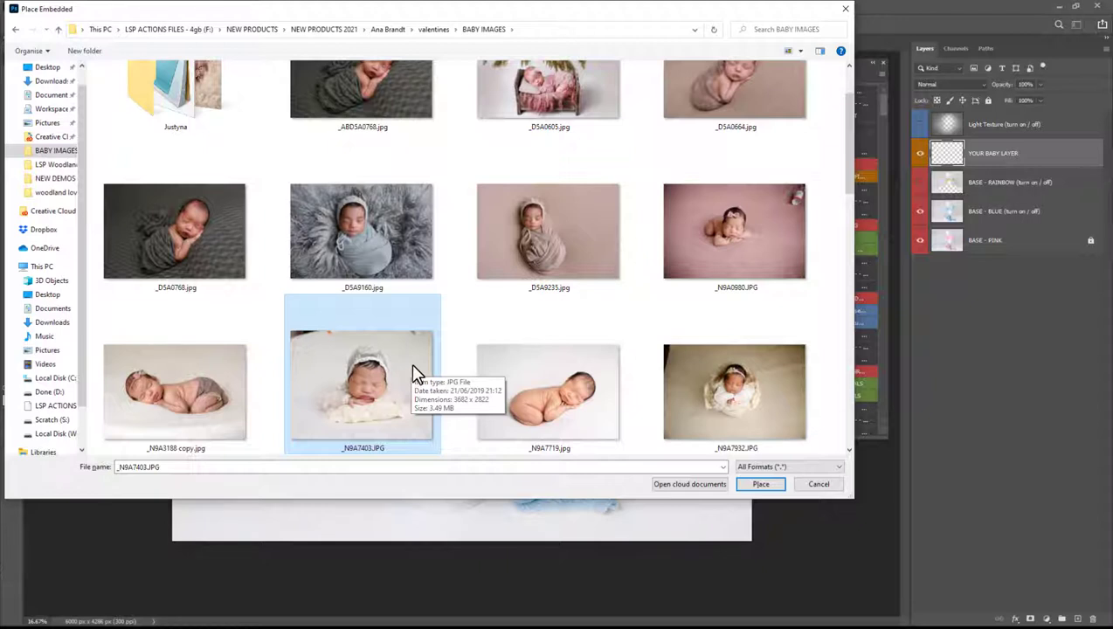
pyautogui.click(773, 246)
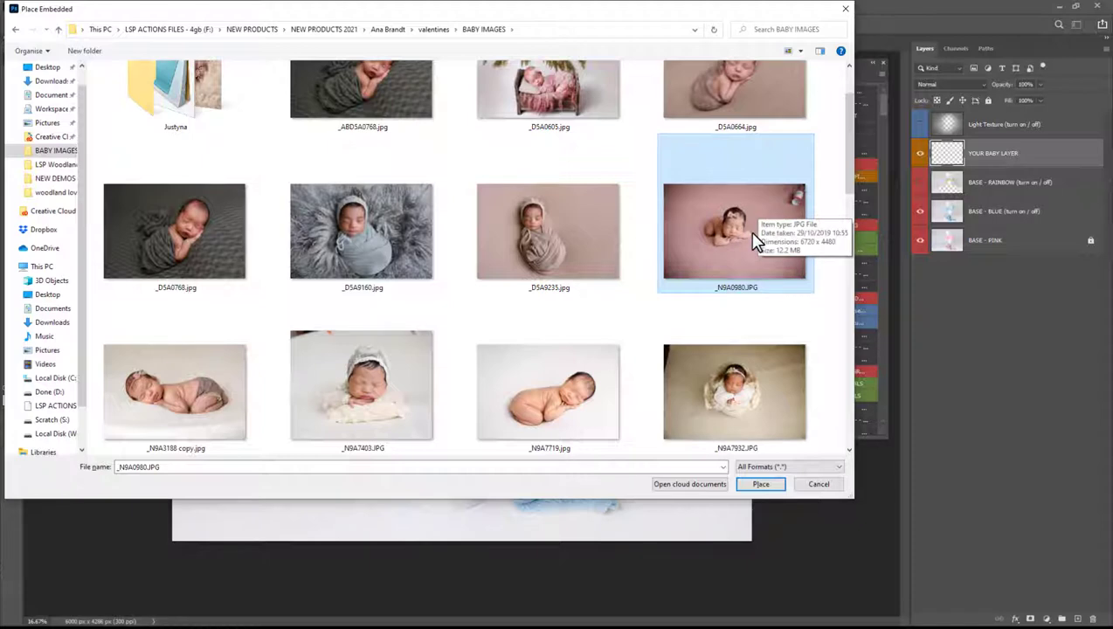
pyautogui.click(759, 484)
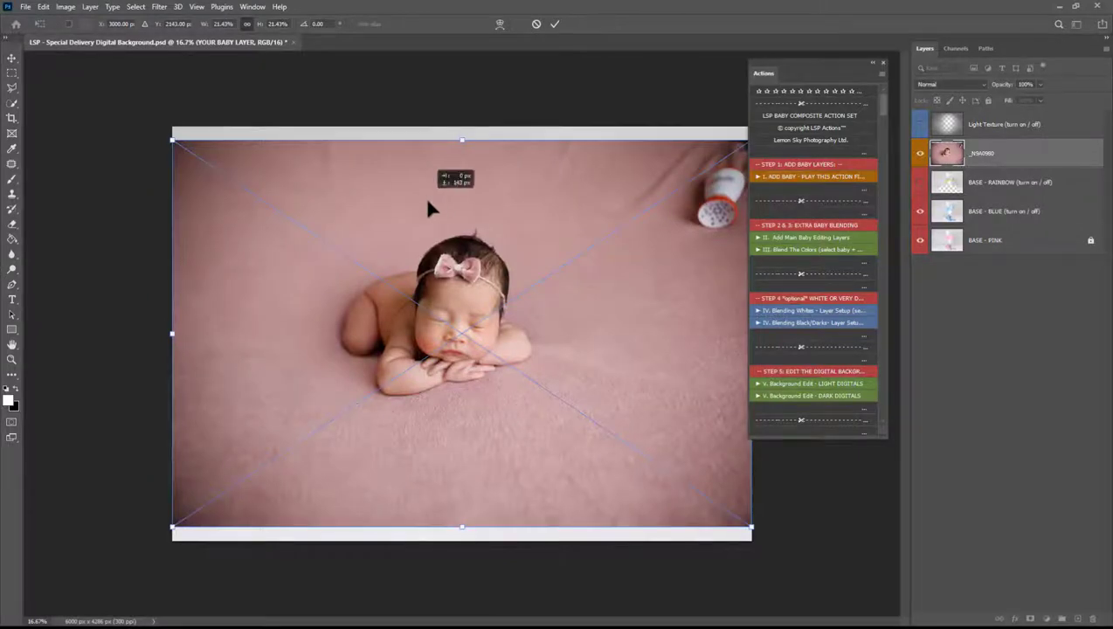
# Step: Reposition the placed baby photo over the canvas, flip it horizontally, and commit the placement
pyautogui.moveTo(428, 207); pyautogui.dragTo(439, 619)
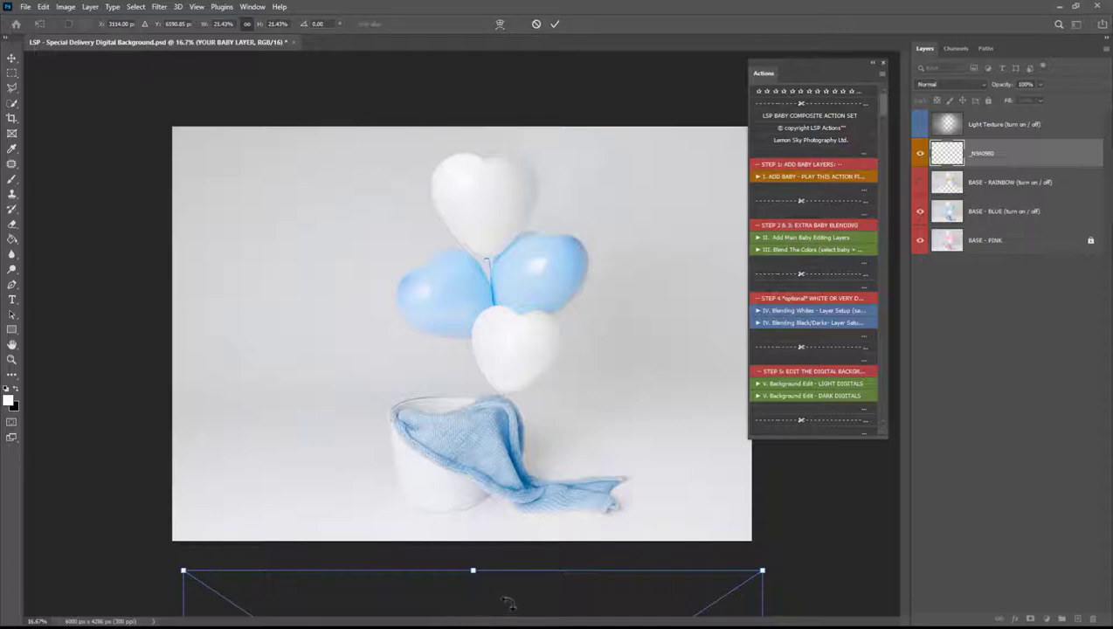
pyautogui.moveTo(519, 607); pyautogui.dragTo(528, 160)
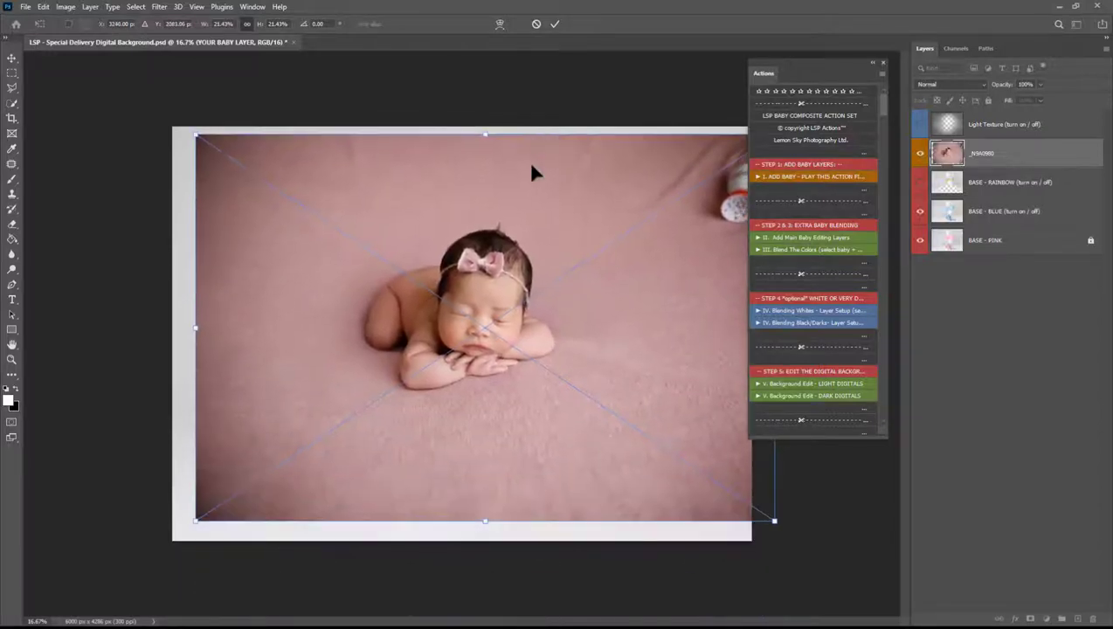
pyautogui.rightClick(494, 320)
pyautogui.click(551, 500)
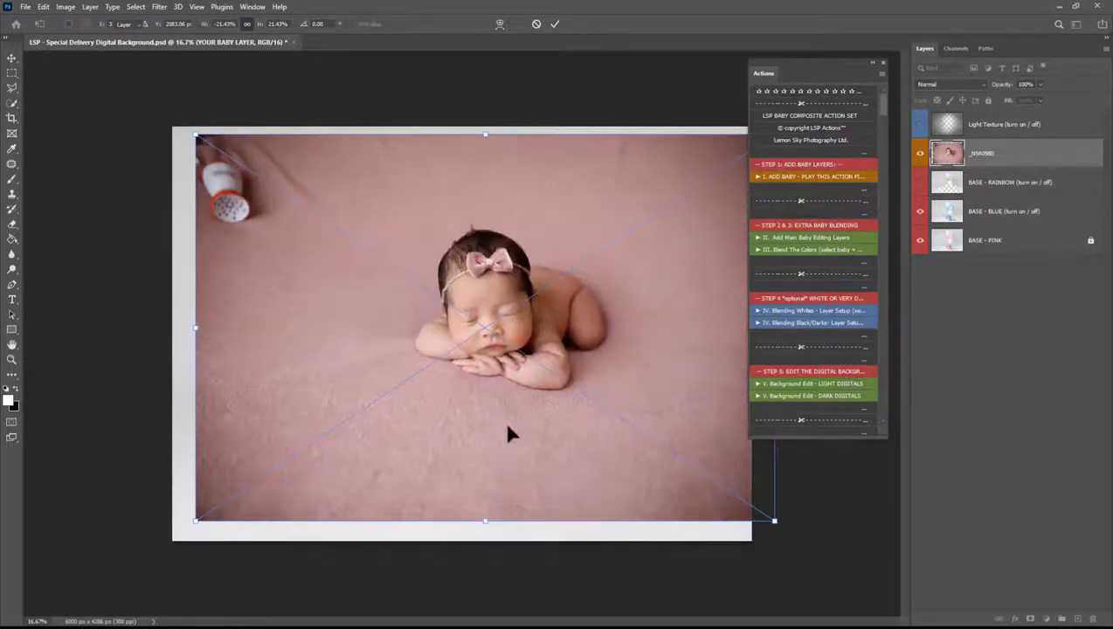
pyautogui.press('Return')
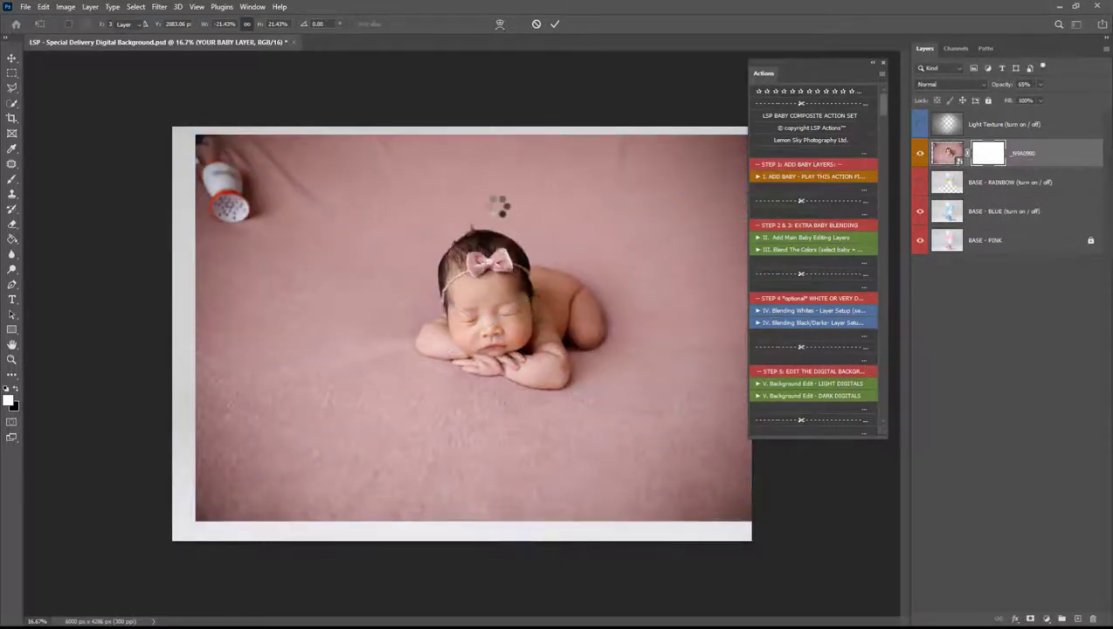
# Step: Scale the baby photo to about 120%, rotate it to about -12°, and position the baby over the bucket's blanket
pyautogui.moveTo(474, 305); pyautogui.dragTo(436, 363)
pyautogui.moveTo(434, 304); pyautogui.dragTo(435, 266)
pyautogui.moveTo(479, 411); pyautogui.dragTo(490, 423)
pyautogui.moveTo(649, 393); pyautogui.dragTo(650, 378)
pyautogui.moveTo(509, 409); pyautogui.dragTo(509, 423)
pyautogui.moveTo(652, 424); pyautogui.dragTo(653, 389)
pyautogui.moveTo(506, 408); pyautogui.dragTo(490, 420)
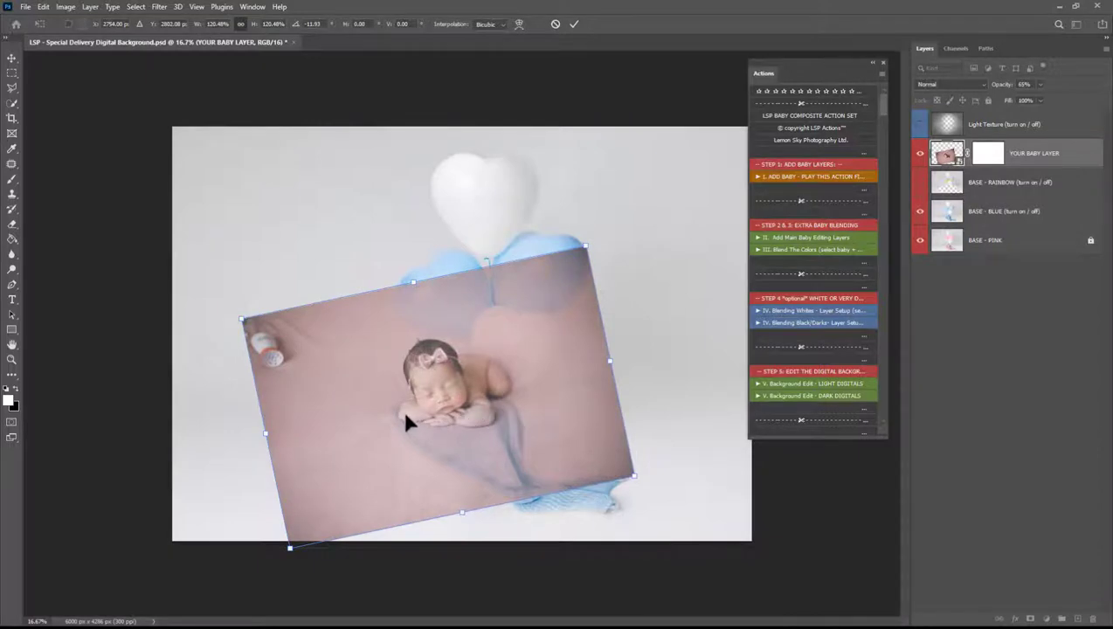
# Step: Fine-tune the baby photo to about 122.7% scale, nudge it slightly left over the bucket, and apply the transform
pyautogui.moveTo(434, 420); pyautogui.dragTo(432, 421)
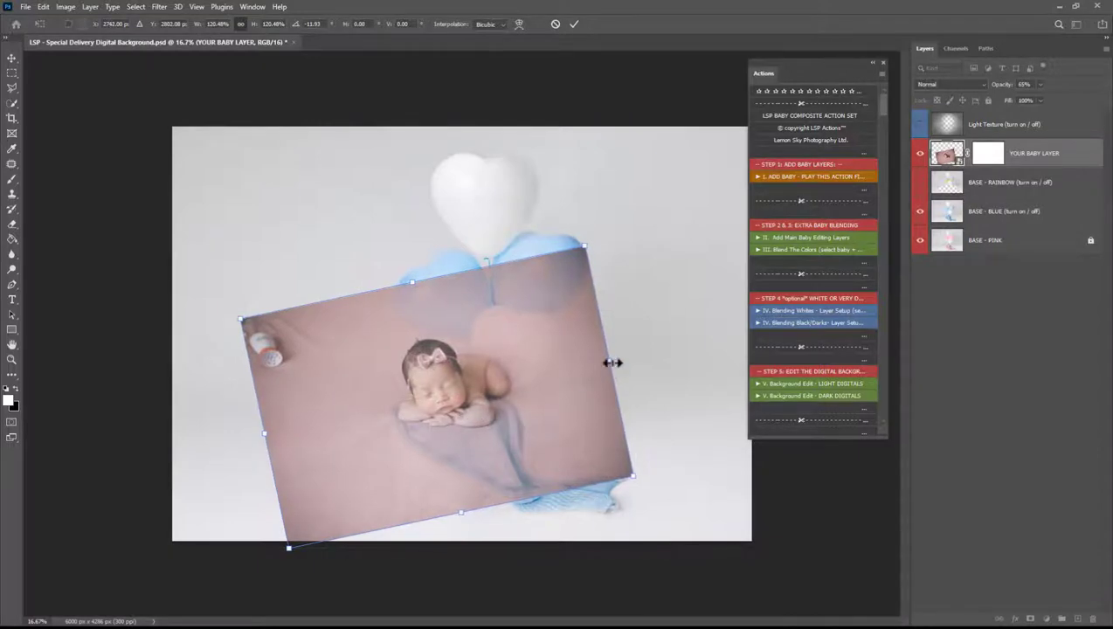
pyautogui.moveTo(613, 363); pyautogui.dragTo(621, 366)
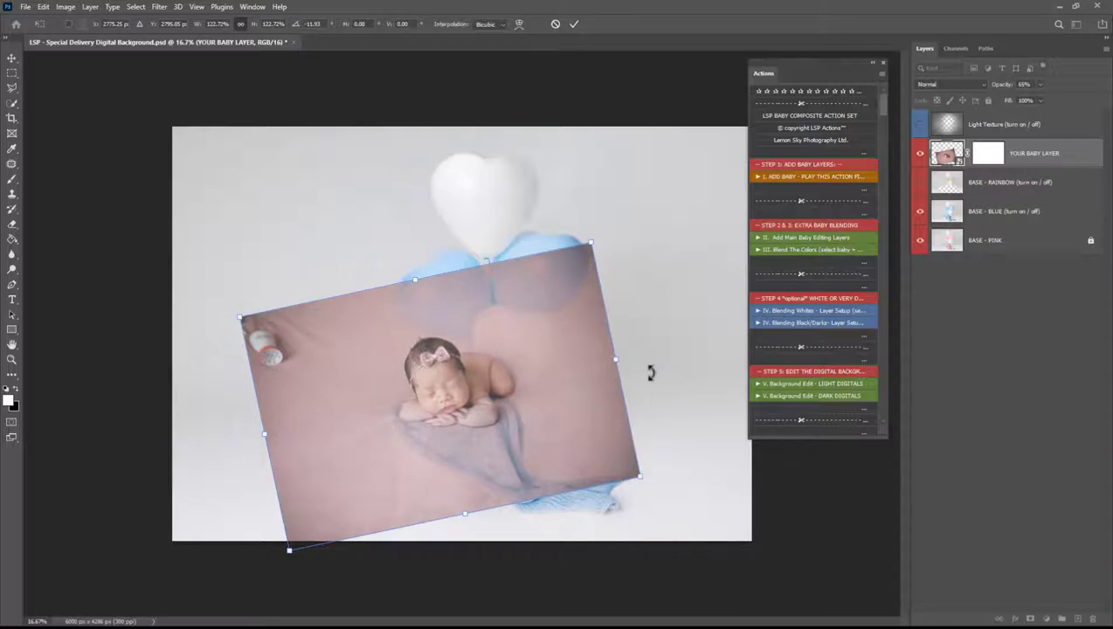
pyautogui.press('Left')
pyautogui.press('Left')
pyautogui.press('Left')
pyautogui.press('Left')
pyautogui.press('Left')
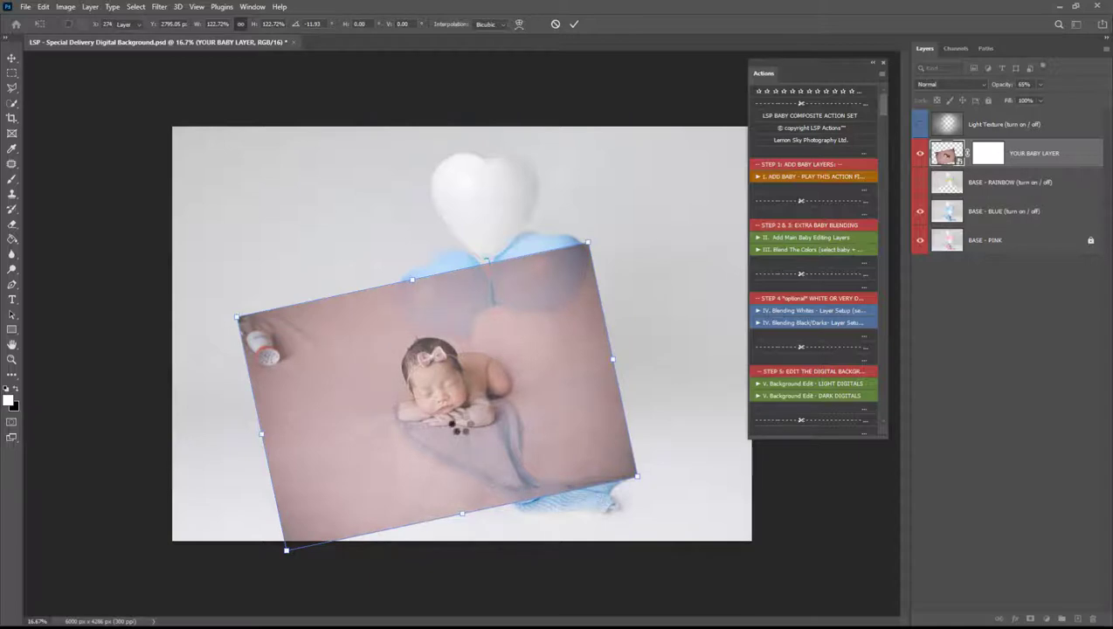
pyautogui.press('Return')
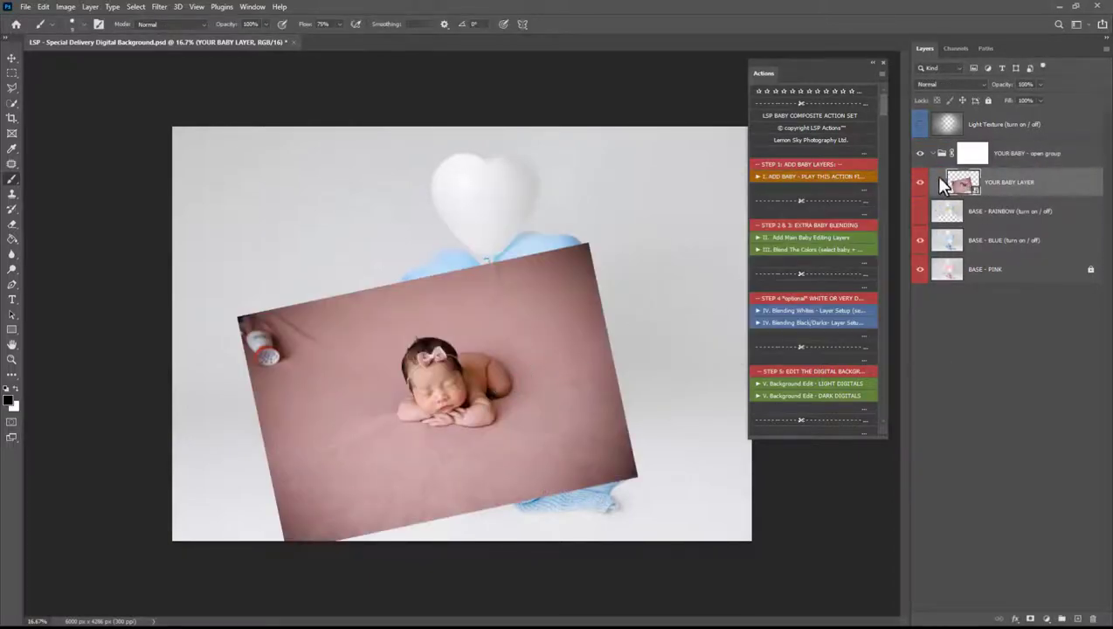
# Step: Open the Liquify filter on YOUR BABY LAYER and show the BASE - PINK layer as a blended backdrop
pyautogui.click(159, 12)
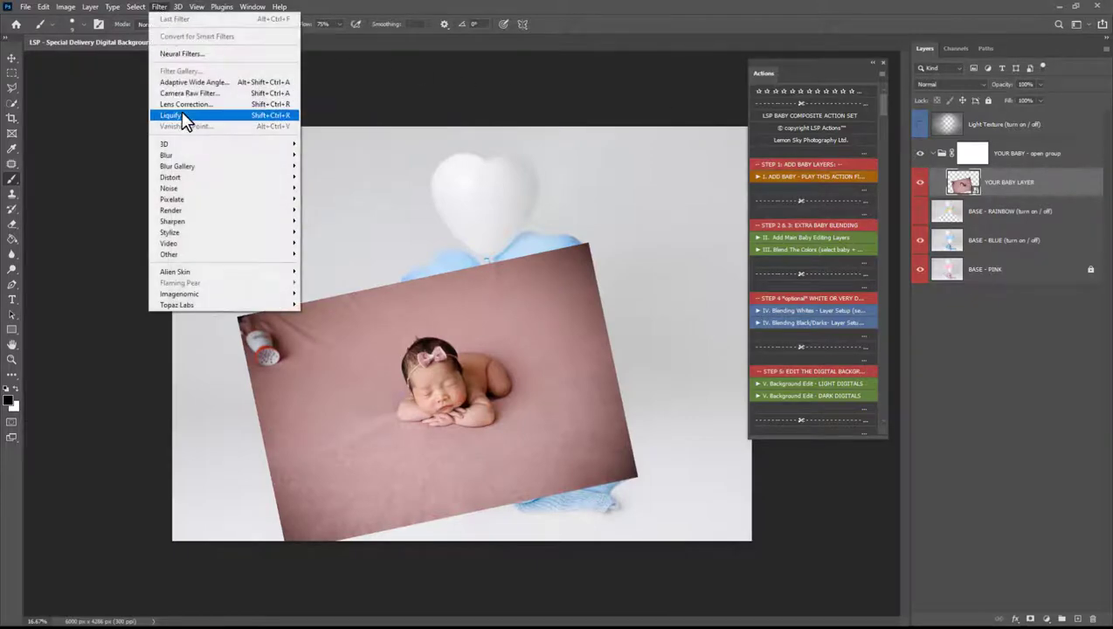
pyautogui.click(181, 116)
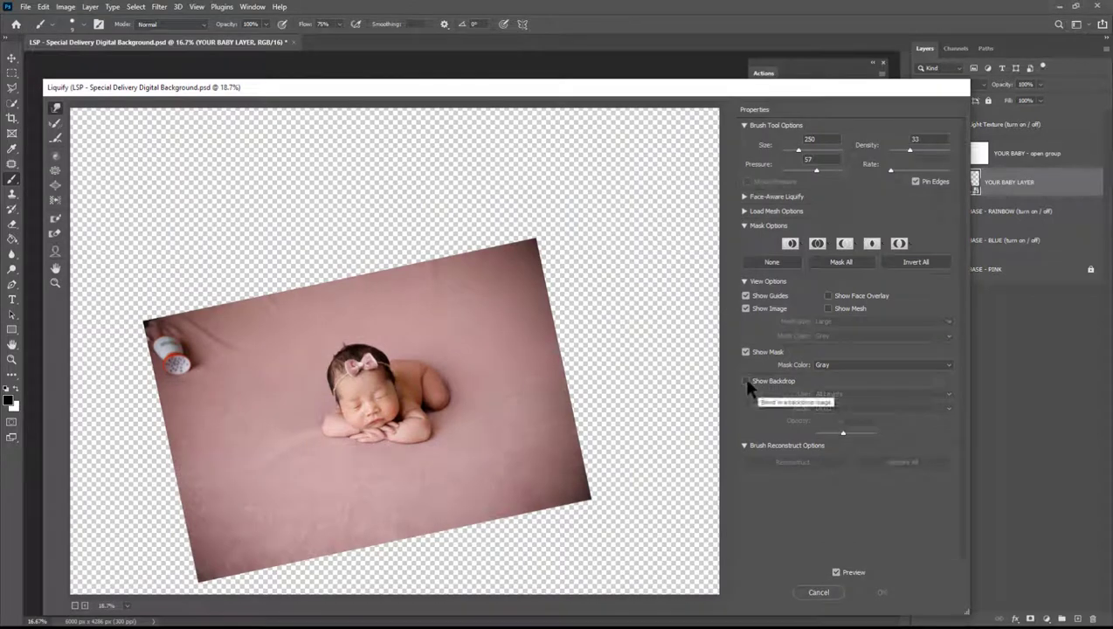
pyautogui.click(747, 381)
pyautogui.click(837, 395)
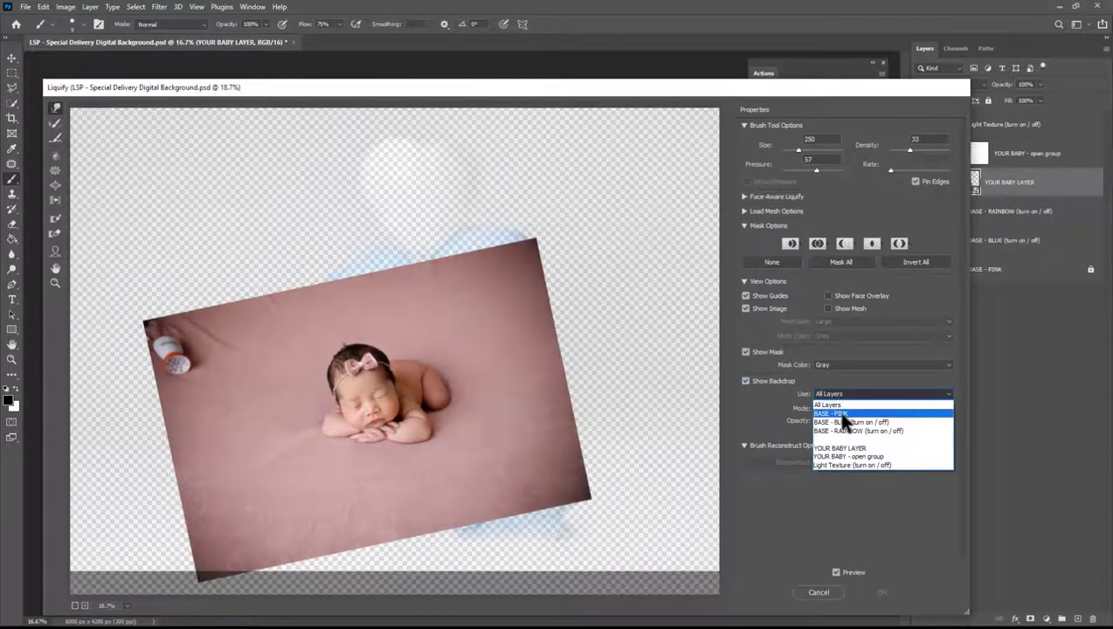
pyautogui.click(837, 413)
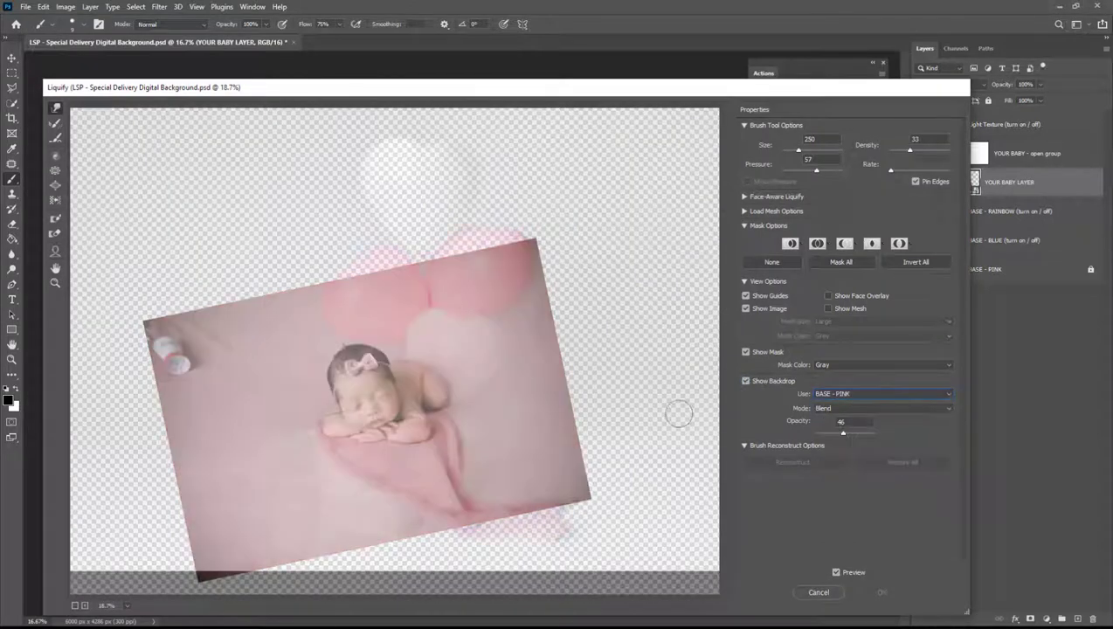
pyautogui.click(382, 449)
pyautogui.click(403, 387)
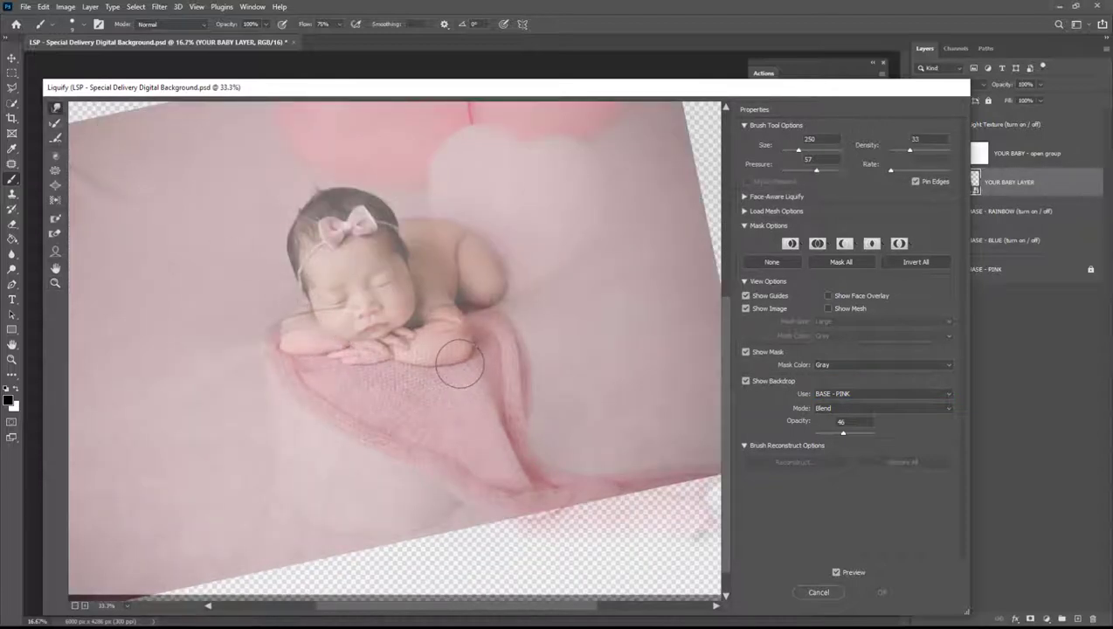
# Step: With a size 900 Forward Warp brush, push the baby's arm and lower body to fit the blanket, and apply Liquify
pyautogui.press(']')
pyautogui.press(']')
pyautogui.press(']')
pyautogui.press(']')
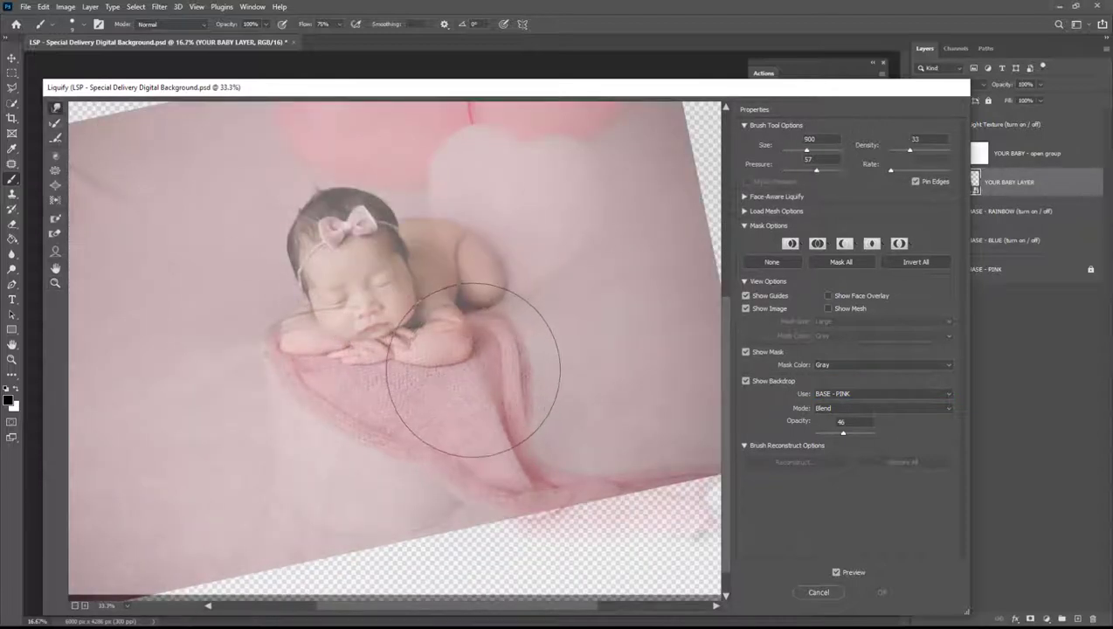
pyautogui.moveTo(472, 371)
pyautogui.mouseDown()
pyautogui.moveTo(489, 360)
pyautogui.moveTo(450, 403)
pyautogui.moveTo(501, 367)
pyautogui.moveTo(519, 329)
pyautogui.moveTo(512, 319)
pyautogui.mouseUp()
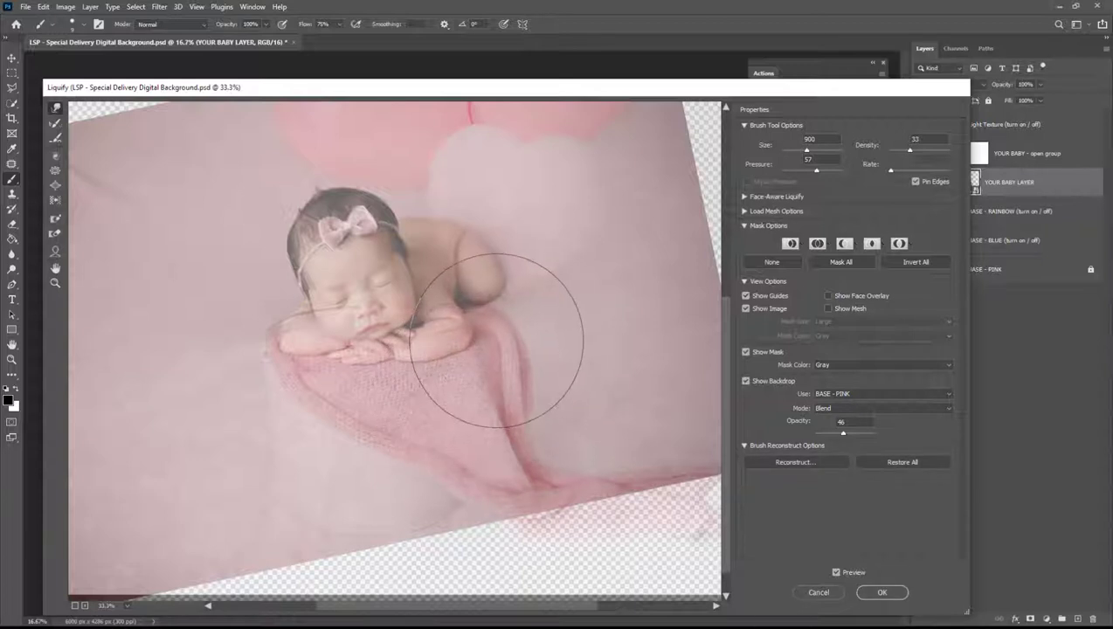
pyautogui.moveTo(439, 404)
pyautogui.mouseDown()
pyautogui.moveTo(403, 415)
pyautogui.moveTo(454, 423)
pyautogui.moveTo(512, 377)
pyautogui.moveTo(499, 390)
pyautogui.mouseUp()
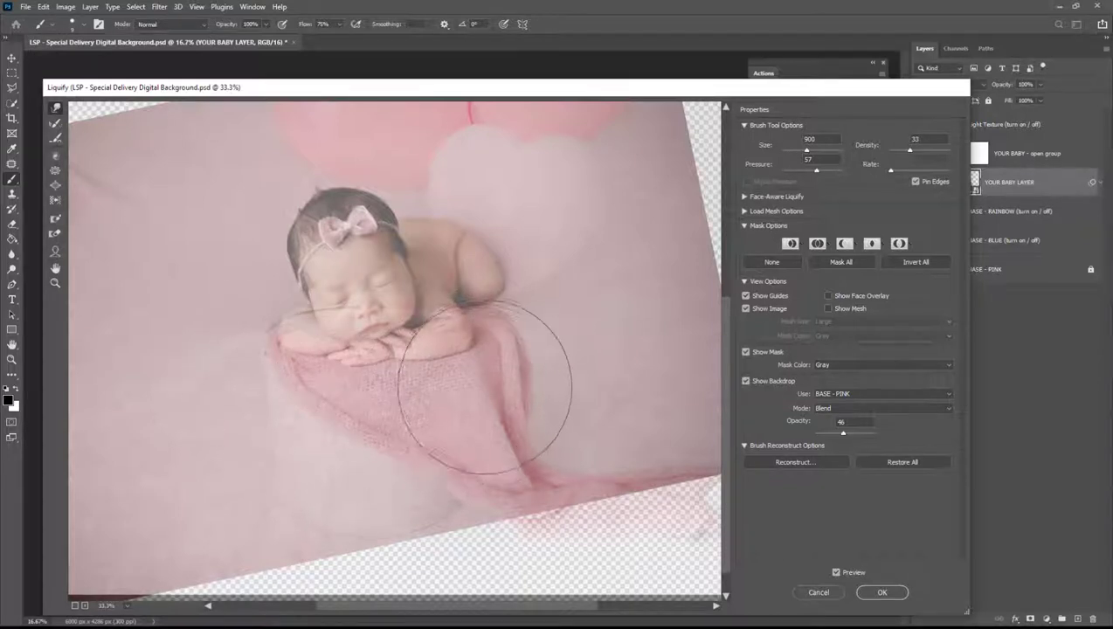
pyautogui.click(882, 593)
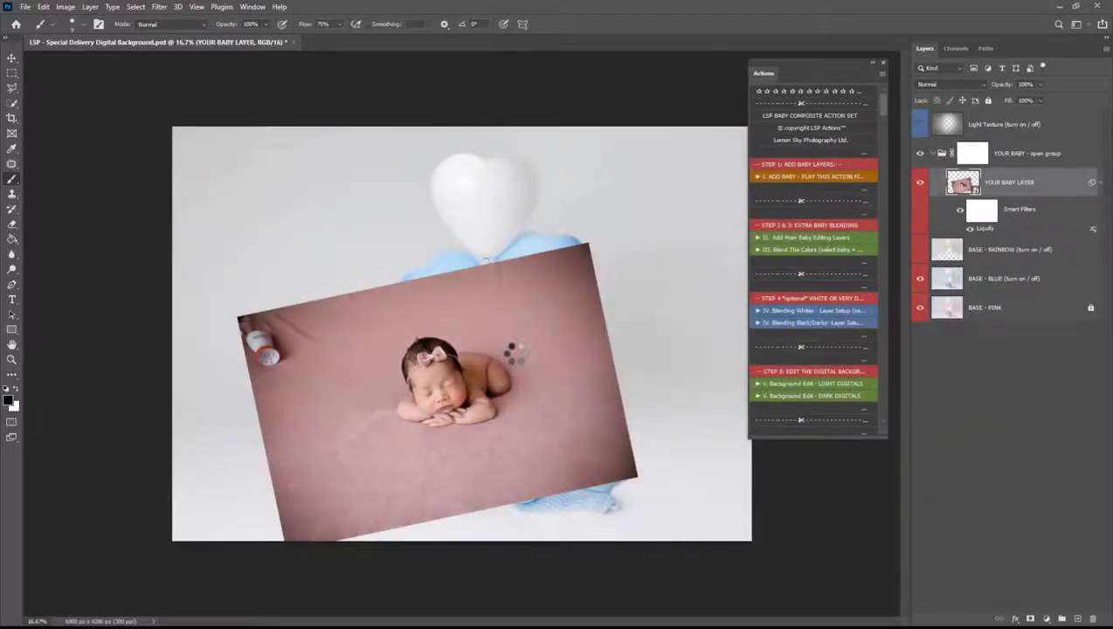
# Step: Collapse the smart filters on YOUR BABY LAYER, add a layer mask, and invert the mask to hide the baby
pyautogui.click(1096, 184)
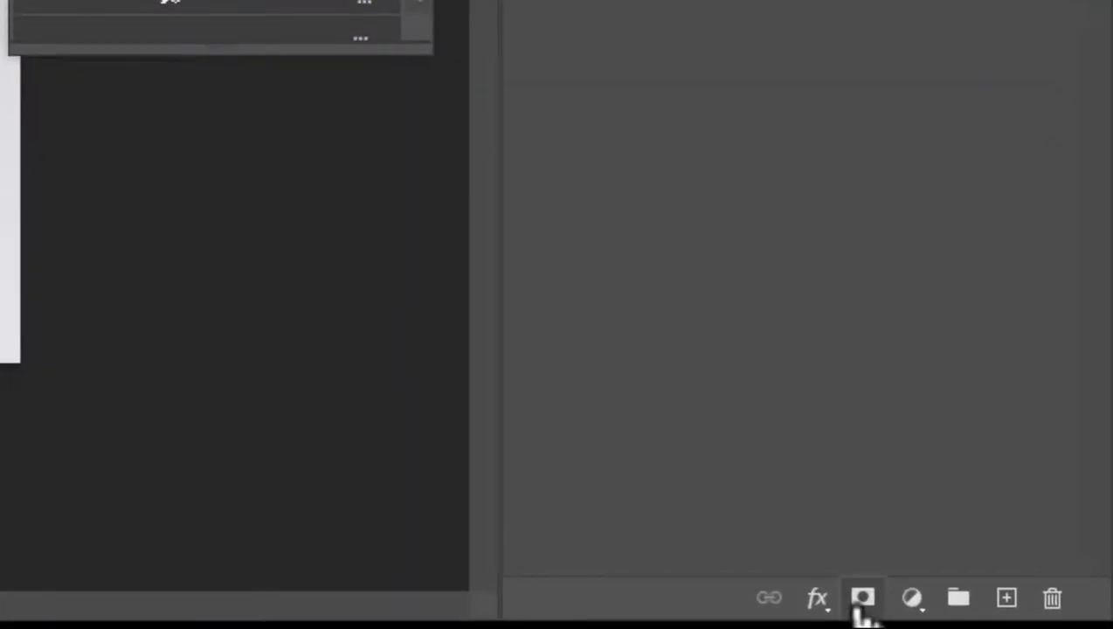
pyautogui.click(860, 603)
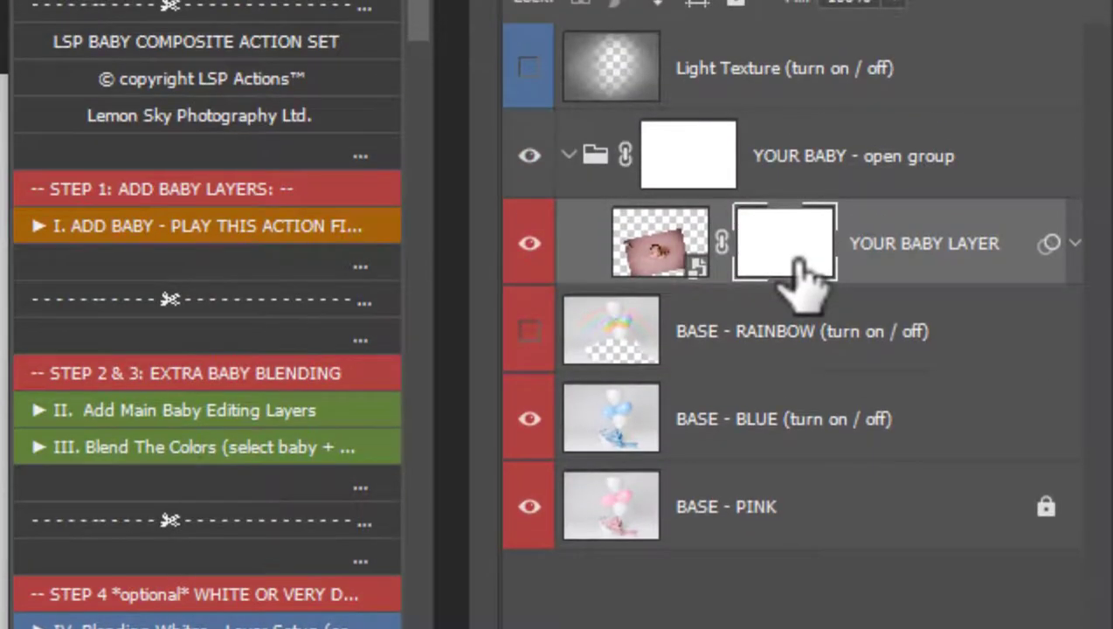
pyautogui.hotkey('ctrl', 'i')
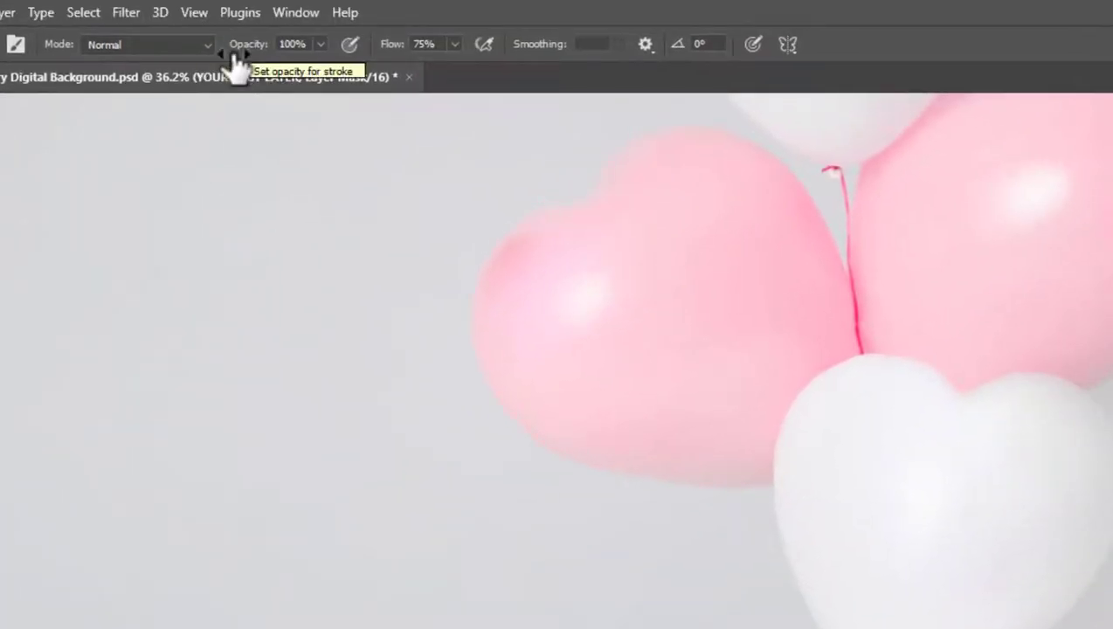
# Step: Set the Soft Round brush to 50% flow, adjust its hardness, and undo a test dab on the mask
pyautogui.moveTo(415, 44); pyautogui.dragTo(450, 50)
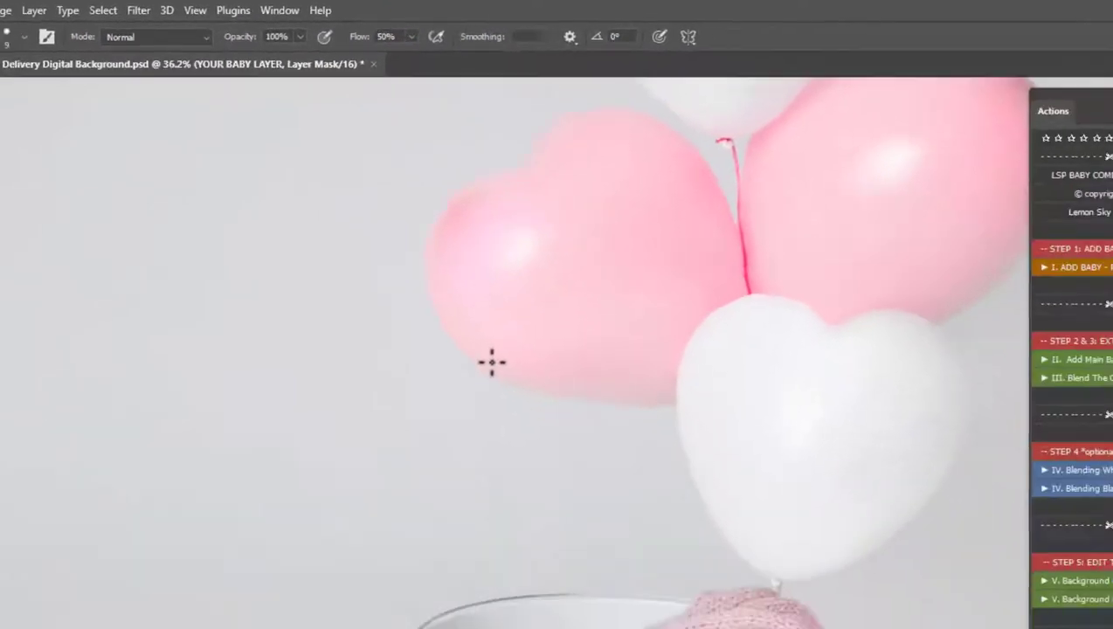
pyautogui.rightClick(553, 430)
pyautogui.moveTo(519, 296); pyautogui.dragTo(496, 294)
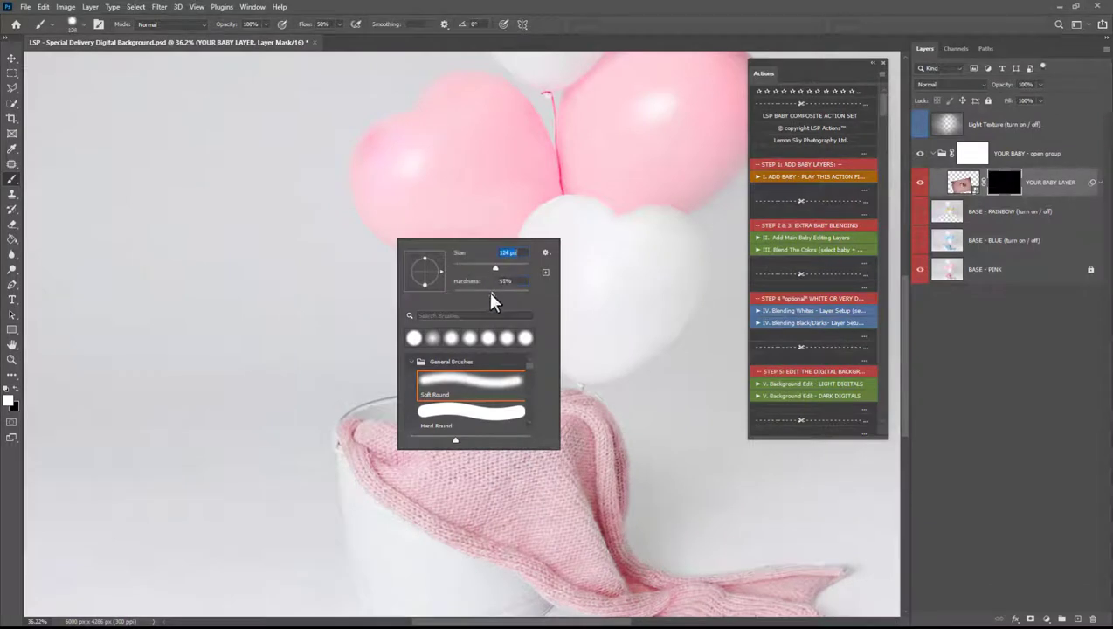
pyautogui.click(366, 323)
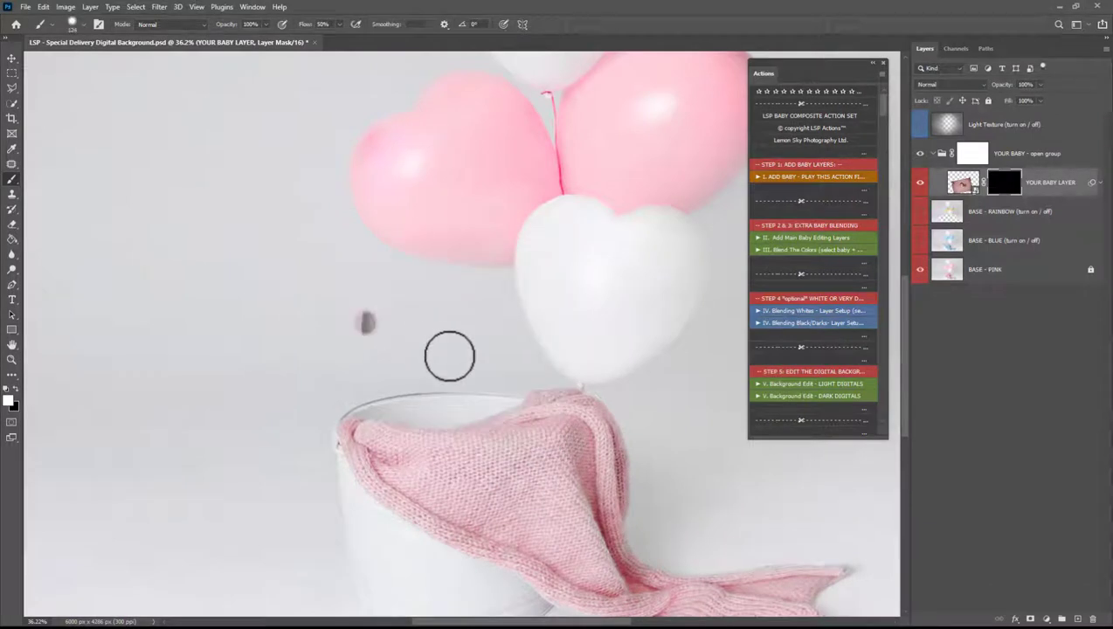
pyautogui.hotkey('ctrl', 'z')
# Step: Paint white on the layer mask over the blanket to reveal the baby's arms, head, face and back
pyautogui.press('z')
pyautogui.moveTo(452, 382); pyautogui.dragTo(464, 396)
pyautogui.press('b')
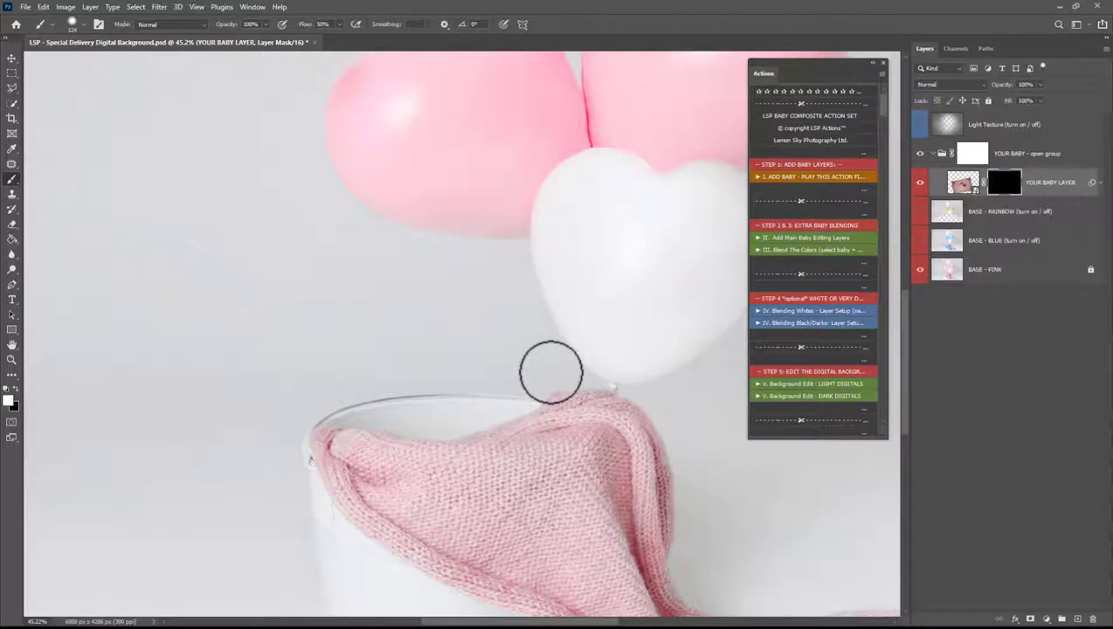
pyautogui.moveTo(529, 430)
pyautogui.mouseDown()
pyautogui.moveTo(561, 422)
pyautogui.moveTo(524, 446)
pyautogui.moveTo(498, 444)
pyautogui.moveTo(540, 442)
pyautogui.moveTo(505, 450)
pyautogui.moveTo(507, 462)
pyautogui.moveTo(482, 449)
pyautogui.moveTo(477, 459)
pyautogui.moveTo(595, 441)
pyautogui.moveTo(547, 426)
pyautogui.moveTo(455, 463)
pyautogui.moveTo(351, 438)
pyautogui.moveTo(411, 424)
pyautogui.moveTo(468, 439)
pyautogui.moveTo(503, 385)
pyautogui.moveTo(496, 340)
pyautogui.moveTo(441, 245)
pyautogui.moveTo(380, 244)
pyautogui.moveTo(360, 268)
pyautogui.moveTo(371, 393)
pyautogui.moveTo(384, 402)
pyautogui.moveTo(492, 373)
pyautogui.moveTo(428, 253)
pyautogui.moveTo(395, 253)
pyautogui.mouseUp()
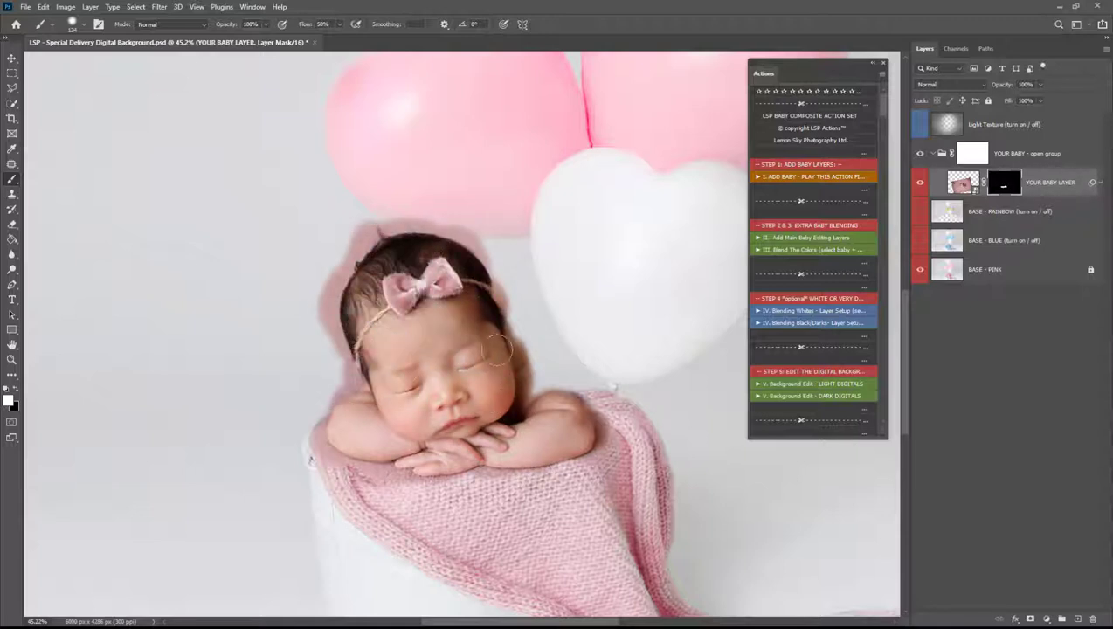
pyautogui.moveTo(514, 361)
pyautogui.mouseDown()
pyautogui.moveTo(571, 386)
pyautogui.moveTo(480, 334)
pyautogui.mouseUp()
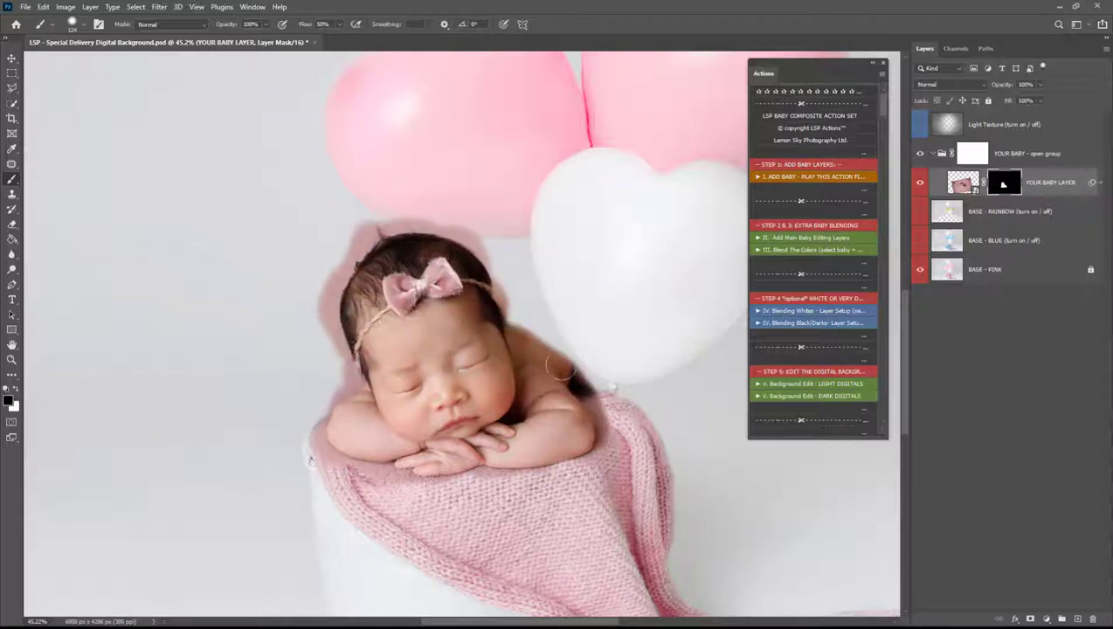
# Step: Paint black on the mask to remove the excess backdrop along the baby's back and shoulder edge
pyautogui.scroll(5, 570, 364)
pyautogui.rightClick(551, 343)
pyautogui.press('Escape')
pyautogui.moveTo(580, 381); pyautogui.dragTo(646, 460)
pyautogui.rightClick(651, 420)
pyautogui.press('Escape')
pyautogui.scroll(3, 626, 435)
pyautogui.rightClick(633, 442)
pyautogui.press('Escape')
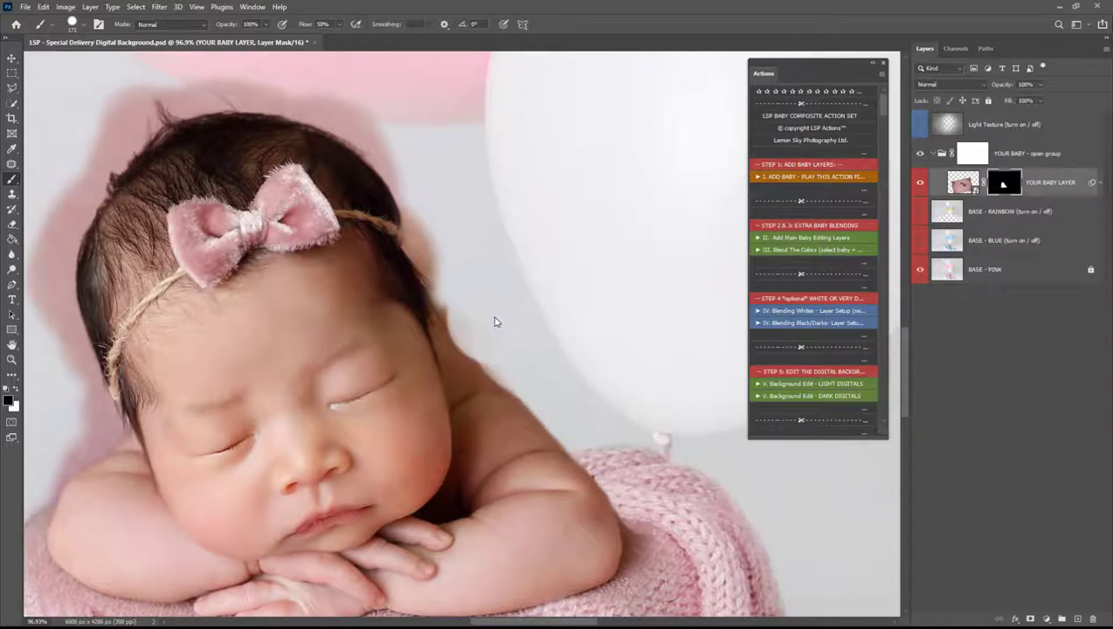
# Step: Adjust the brush and mask out the backdrop between the baby's shoulder and the headband
pyautogui.rightClick(495, 323)
pyautogui.press('Escape')
pyautogui.rightClick(496, 356)
pyautogui.press('Escape')
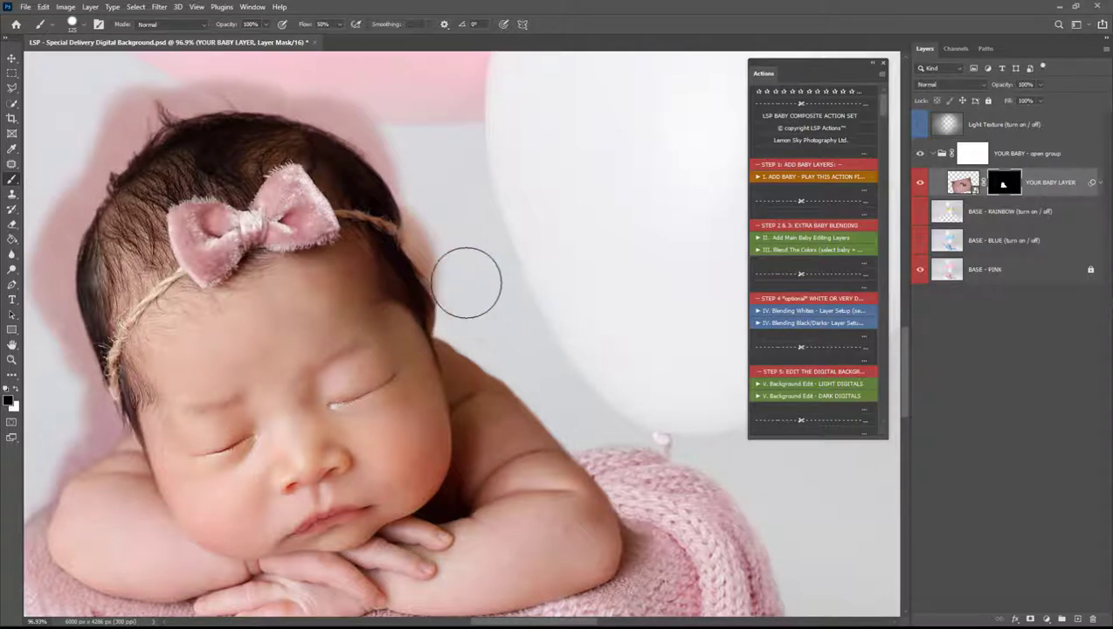
pyautogui.moveTo(462, 274); pyautogui.dragTo(442, 234)
# Step: Raise the brush flow to 87% and mask out the pink backdrop around the top and outer side of the hair
pyautogui.moveTo(339, 25); pyautogui.dragTo(361, 39)
pyautogui.moveTo(409, 160)
pyautogui.mouseDown()
pyautogui.moveTo(375, 125)
pyautogui.moveTo(289, 87)
pyautogui.moveTo(206, 83)
pyautogui.moveTo(127, 116)
pyautogui.moveTo(105, 155)
pyautogui.mouseUp()
pyautogui.press('space')
pyautogui.moveTo(147, 163)
pyautogui.mouseDown()
pyautogui.moveTo(365, 153)
pyautogui.moveTo(302, 151)
pyautogui.moveTo(280, 371)
pyautogui.moveTo(304, 405)
pyautogui.moveTo(263, 281)
pyautogui.moveTo(269, 302)
pyautogui.mouseUp()
pyautogui.press('x')
pyautogui.moveTo(334, 284); pyautogui.dragTo(337, 226)
pyautogui.press('x')
pyautogui.moveTo(277, 199); pyautogui.dragTo(290, 167)
pyautogui.scroll(-3, 288, 196)
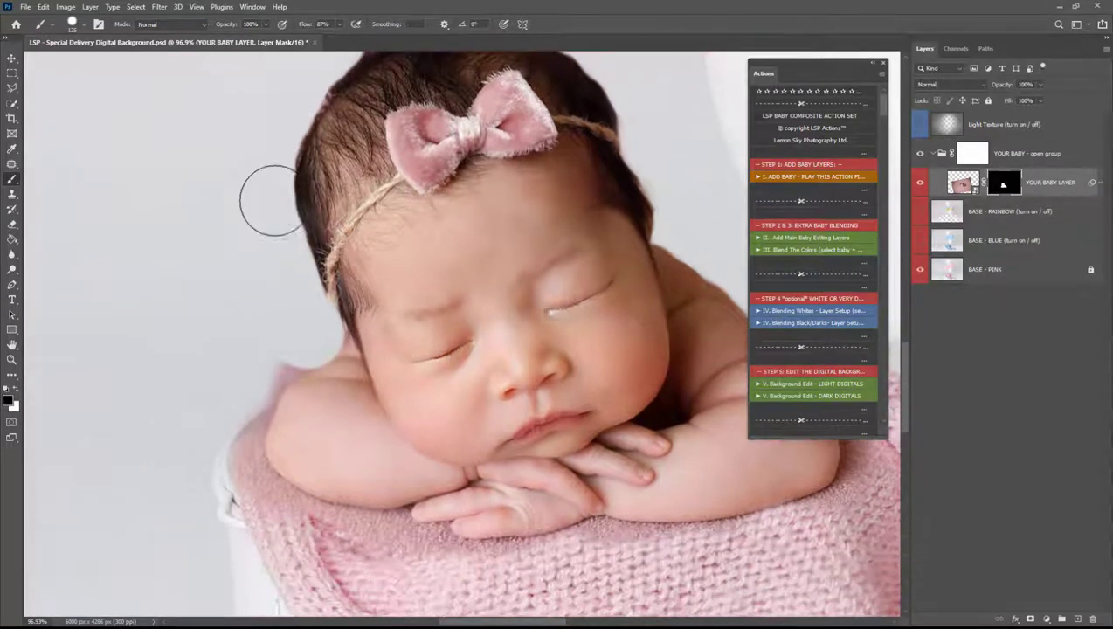
# Step: Toggle the layer mask to compare, and mask out the leftover backdrop around the shoulder above the bucket rim
pyautogui.keyDown('shift'); pyautogui.click(1004, 182); pyautogui.keyUp('shift')
pyautogui.keyDown('shift'); pyautogui.click(1004, 181); pyautogui.keyUp('shift')
pyautogui.press('x')
pyautogui.press('x')
pyautogui.moveTo(336, 394)
pyautogui.mouseDown()
pyautogui.moveTo(285, 340)
pyautogui.moveTo(262, 354)
pyautogui.moveTo(284, 346)
pyautogui.moveTo(236, 415)
pyautogui.mouseUp()
pyautogui.moveTo(556, 411)
pyautogui.mouseDown()
pyautogui.moveTo(463, 323)
pyautogui.moveTo(436, 314)
pyautogui.mouseUp()
# Step: Adjust the brush and clean up the mask edge beneath the baby's hands and folded arm
pyautogui.rightClick(525, 417)
pyautogui.moveTo(622, 446); pyautogui.dragTo(637, 450)
pyautogui.click(477, 479)
pyautogui.moveTo(604, 483); pyautogui.dragTo(504, 478)
pyautogui.press('x')
pyautogui.press('x')
pyautogui.moveTo(609, 447)
pyautogui.mouseDown()
pyautogui.moveTo(684, 375)
pyautogui.moveTo(668, 307)
pyautogui.moveTo(673, 370)
pyautogui.moveTo(630, 447)
pyautogui.mouseUp()
# Step: Mask out the old backdrop below the forearm by the bucket rim to reveal the knitted blanket
pyautogui.press('x')
pyautogui.press('x')
pyautogui.press('x')
pyautogui.moveTo(340, 385); pyautogui.dragTo(489, 373)
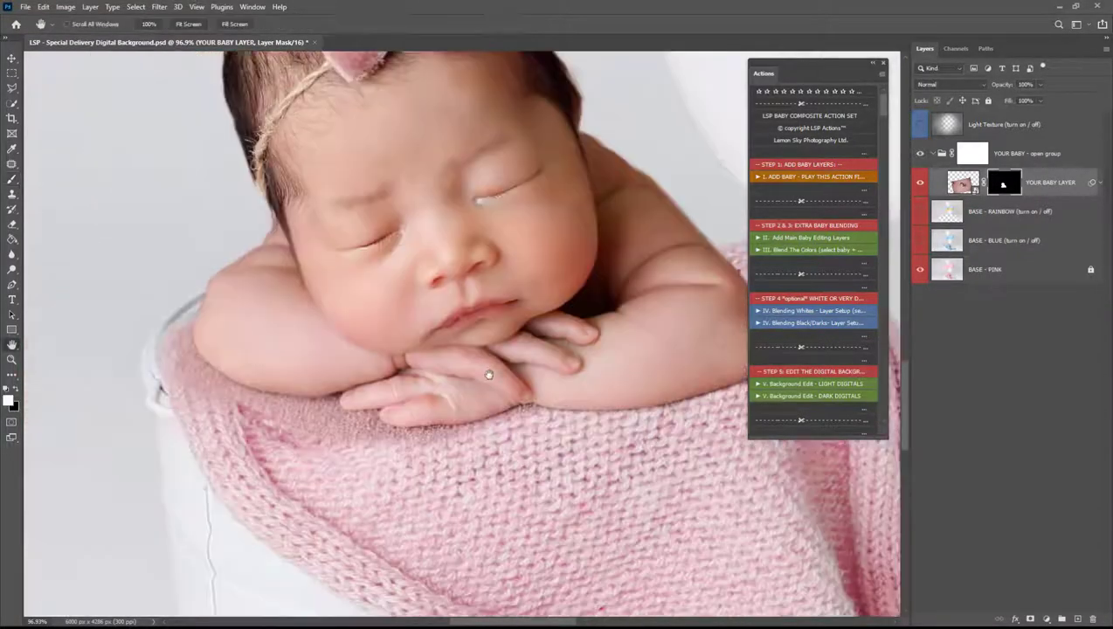
pyautogui.press('x')
pyautogui.moveTo(342, 480)
pyautogui.mouseDown()
pyautogui.moveTo(173, 410)
pyautogui.moveTo(143, 355)
pyautogui.mouseUp()
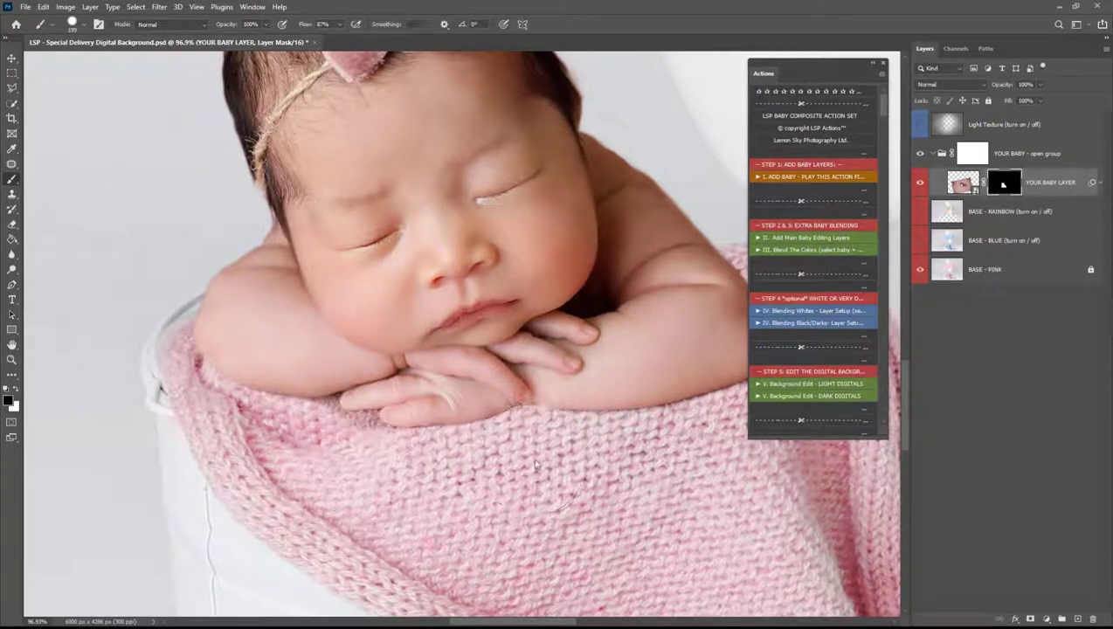
# Step: Resize the brush and mask out the remaining backdrop along the underside of the forearm and fingers in close-up
pyautogui.press('z')
pyautogui.moveTo(362, 436); pyautogui.dragTo(486, 408)
pyautogui.rightClick(489, 403)
pyautogui.moveTo(580, 440); pyautogui.dragTo(561, 440)
pyautogui.moveTo(416, 394)
pyautogui.mouseDown()
pyautogui.moveTo(433, 422)
pyautogui.moveTo(407, 381)
pyautogui.moveTo(248, 330)
pyautogui.moveTo(104, 330)
pyautogui.mouseUp()
# Step: Shrink the brush and refine the mask around the baby's fingertips where they rest on the blanket
pyautogui.press('[')
pyautogui.press('[')
pyautogui.press('[')
pyautogui.press('[')
pyautogui.press('[')
pyautogui.press('[')
pyautogui.press('[')
pyautogui.click(273, 272)
pyautogui.moveTo(256, 275); pyautogui.dragTo(423, 340)
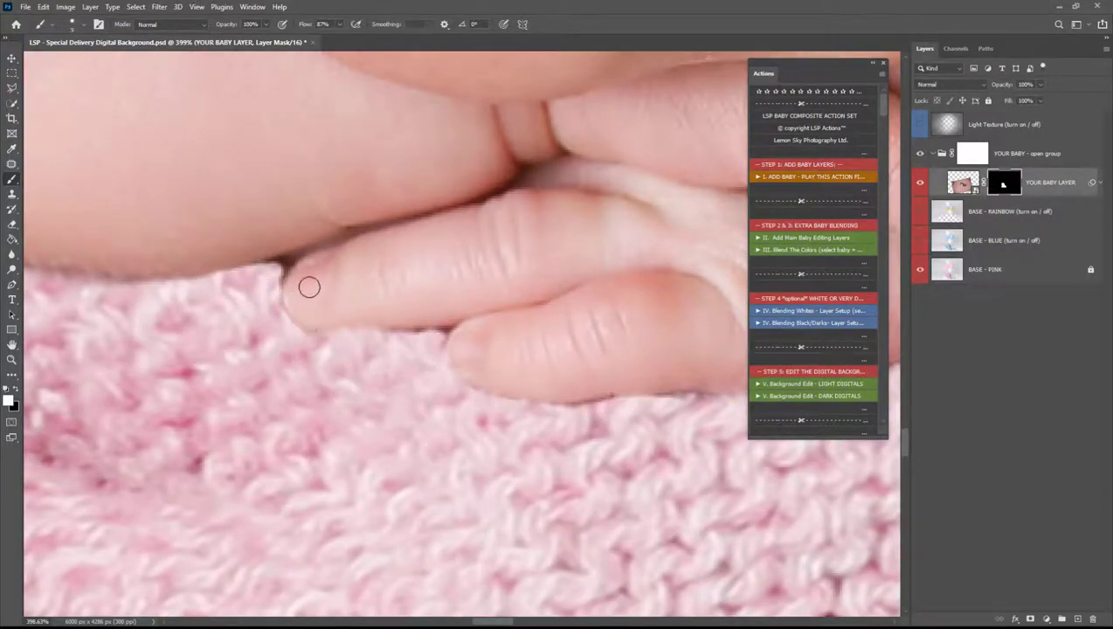
# Step: Open the YOUR BABY LAYER mask in Select and Mask with the whole baby in view
pyautogui.press('z')
pyautogui.keyDown('alt'); pyautogui.click(317, 323); pyautogui.keyUp('alt')
pyautogui.keyDown('alt'); pyautogui.click(317, 323); pyautogui.keyUp('alt')
pyautogui.keyDown('alt'); pyautogui.click(316, 322); pyautogui.keyUp('alt')
pyautogui.keyDown('alt'); pyautogui.click(317, 324); pyautogui.keyUp('alt')
pyautogui.keyDown('alt'); pyautogui.click(415, 283); pyautogui.keyUp('alt')
pyautogui.moveTo(413, 286); pyautogui.dragTo(410, 324)
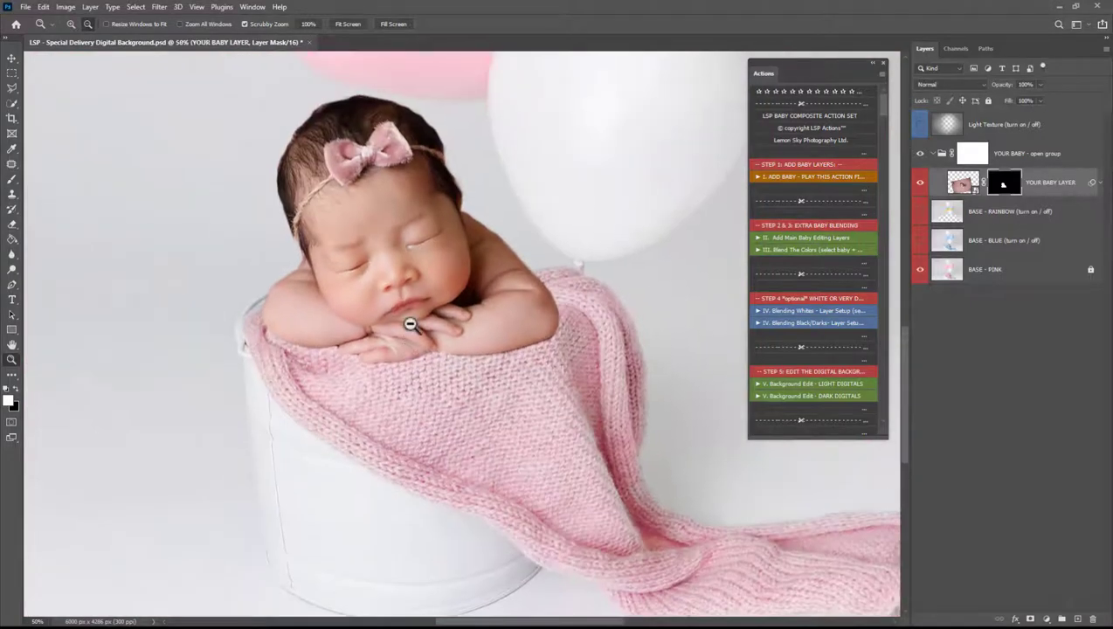
pyautogui.press('b')
pyautogui.scroll(1, 409, 325)
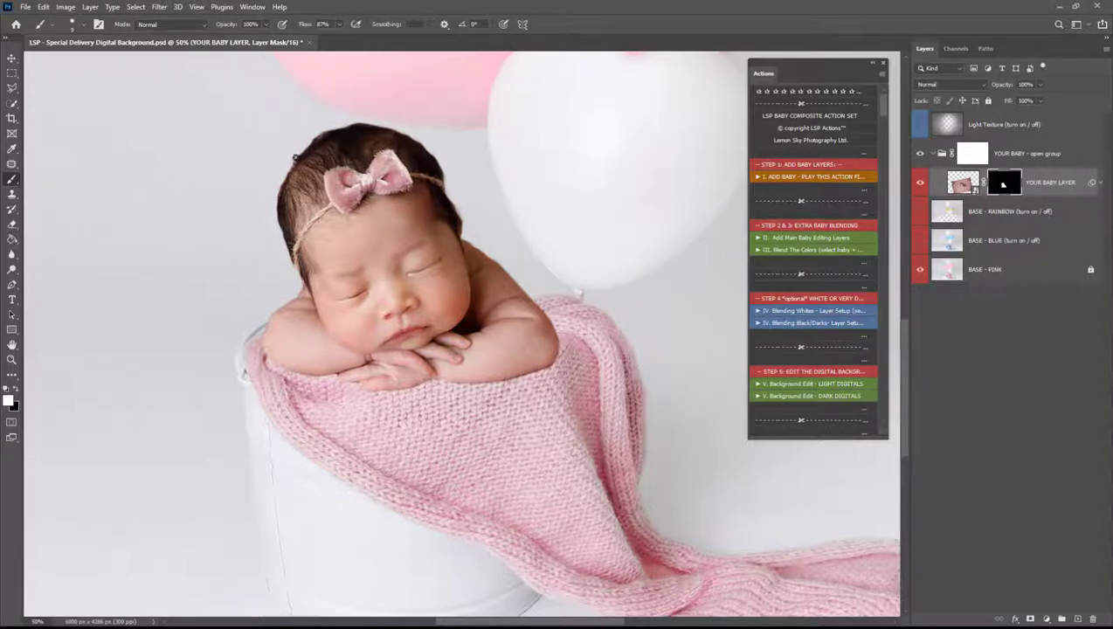
pyautogui.click(138, 7)
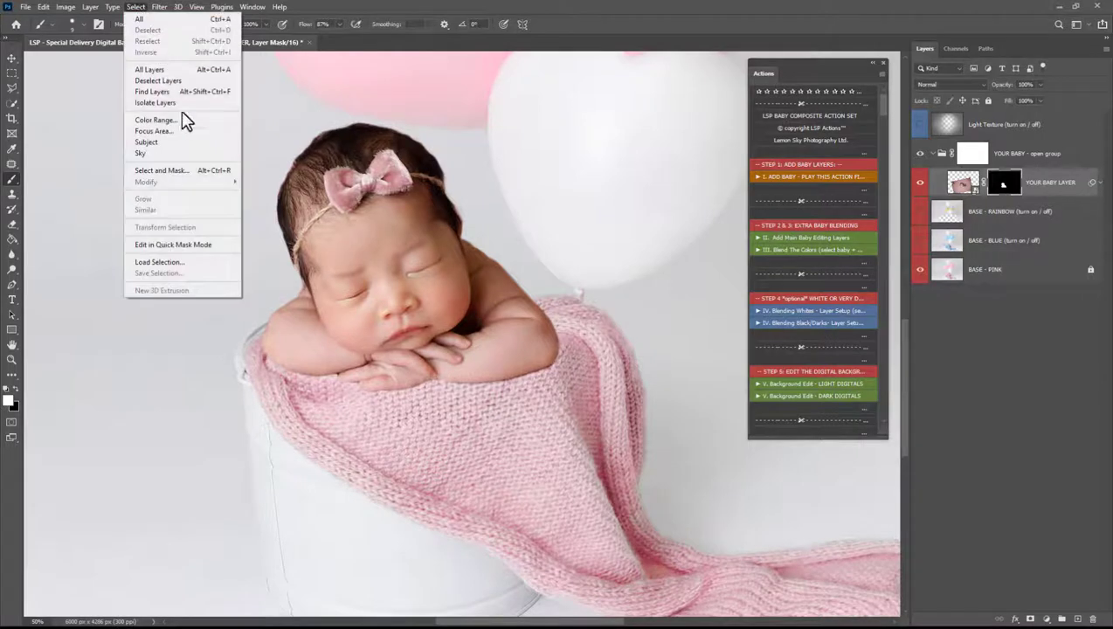
pyautogui.click(208, 172)
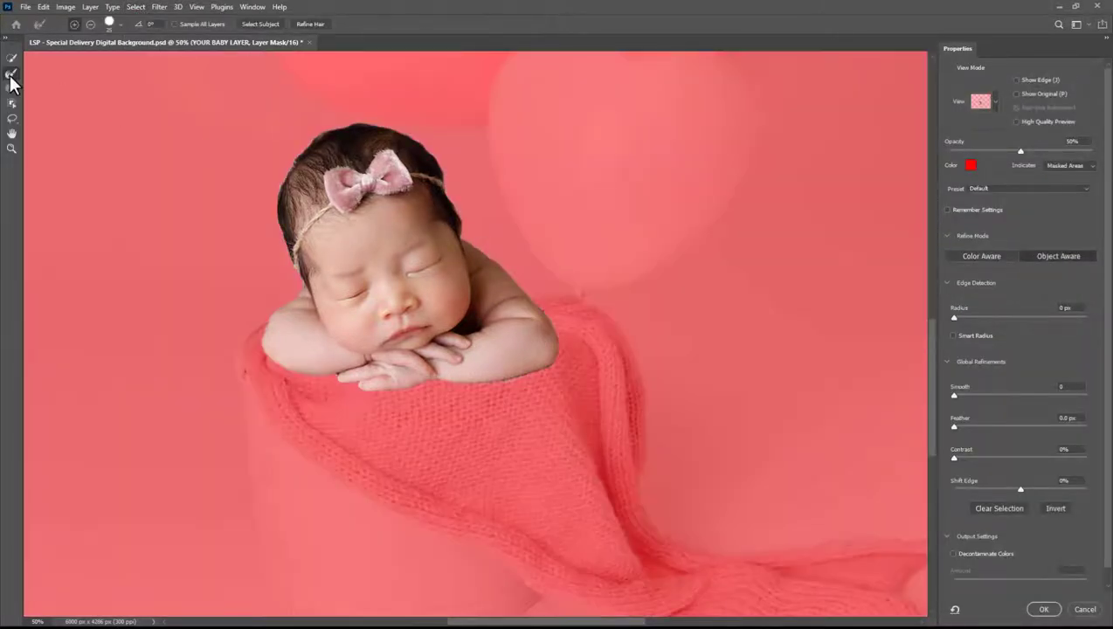
# Step: Enlarge the Refine Edge brush to 60 and brush around the baby's hair to refine its edge
pyautogui.click(11, 74)
pyautogui.moveTo(290, 141)
pyautogui.mouseDown()
pyautogui.moveTo(319, 117)
pyautogui.moveTo(346, 125)
pyautogui.moveTo(322, 133)
pyautogui.moveTo(353, 122)
pyautogui.moveTo(407, 132)
pyautogui.moveTo(444, 173)
pyautogui.moveTo(460, 234)
pyautogui.mouseUp()
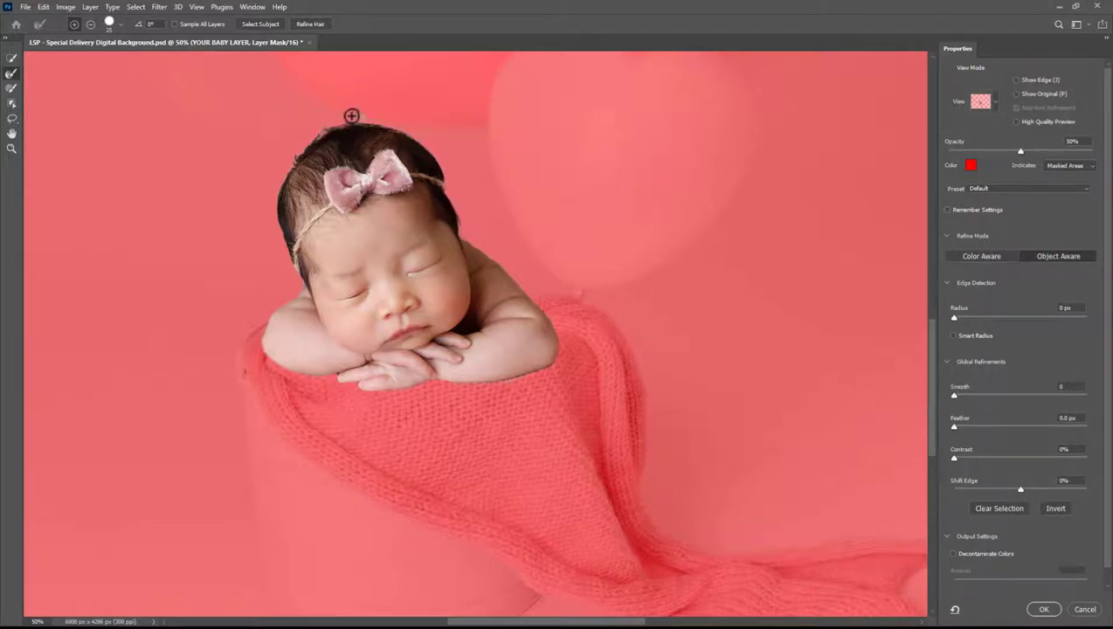
pyautogui.press(']')
pyautogui.press(']')
pyautogui.press(']')
pyautogui.press(']')
pyautogui.press(']')
pyautogui.press(']')
pyautogui.moveTo(326, 120)
pyautogui.mouseDown()
pyautogui.moveTo(281, 164)
pyautogui.moveTo(278, 226)
pyautogui.moveTo(298, 276)
pyautogui.mouseUp()
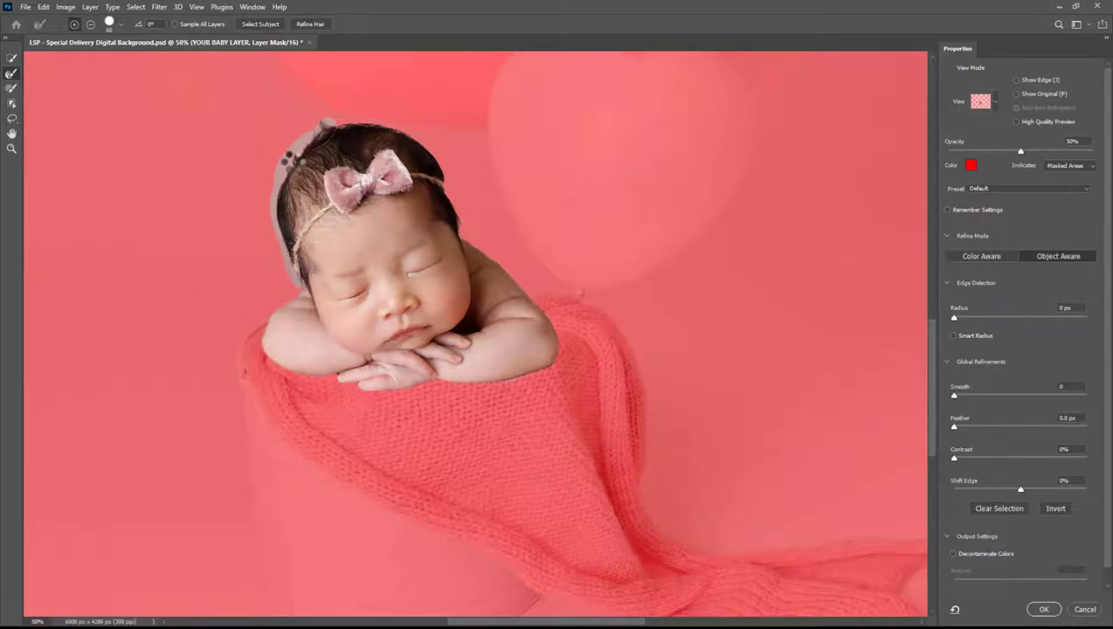
pyautogui.moveTo(332, 121)
pyautogui.mouseDown()
pyautogui.moveTo(385, 117)
pyautogui.moveTo(410, 132)
pyautogui.mouseUp()
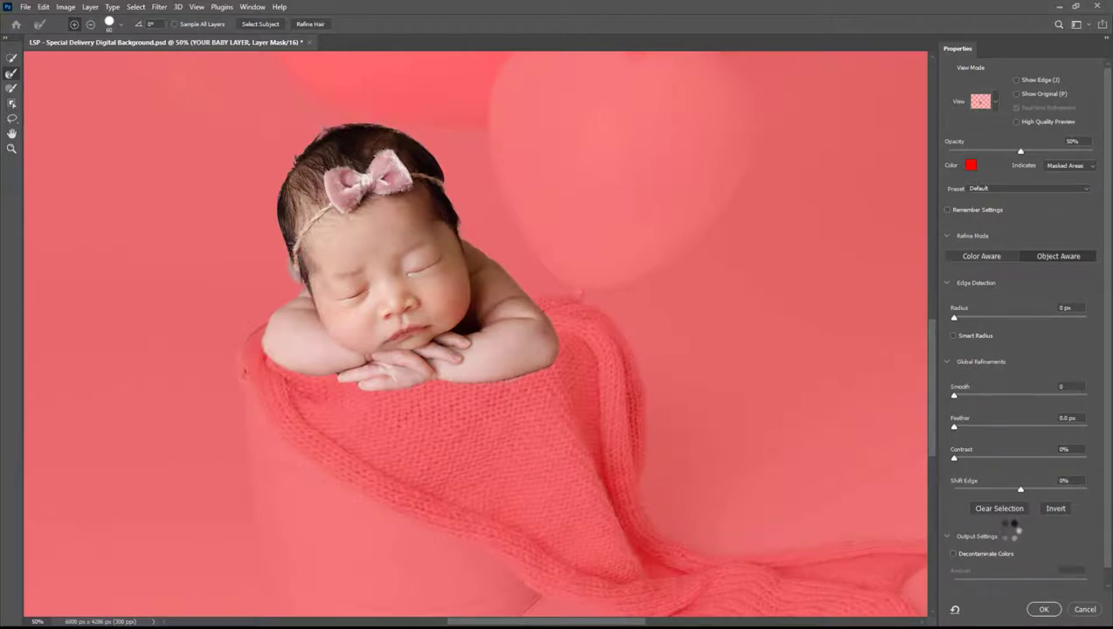
# Step: Output the refined edge as a selection and accept Select and Mask
pyautogui.scroll(-2, 1009, 527)
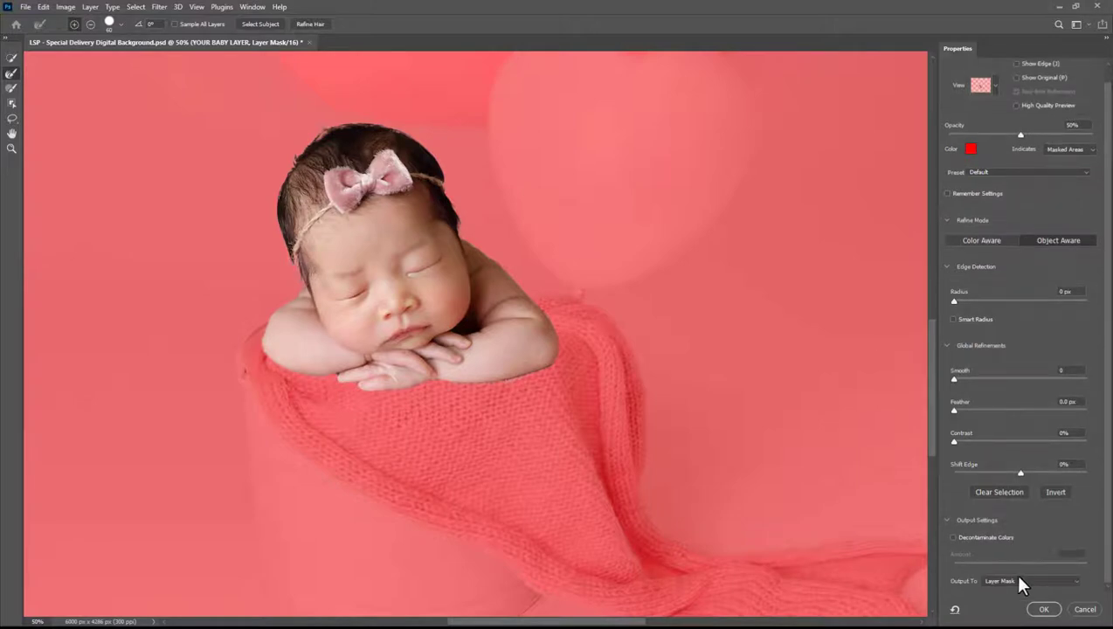
pyautogui.click(1019, 578)
pyautogui.click(1024, 573)
pyautogui.click(1044, 610)
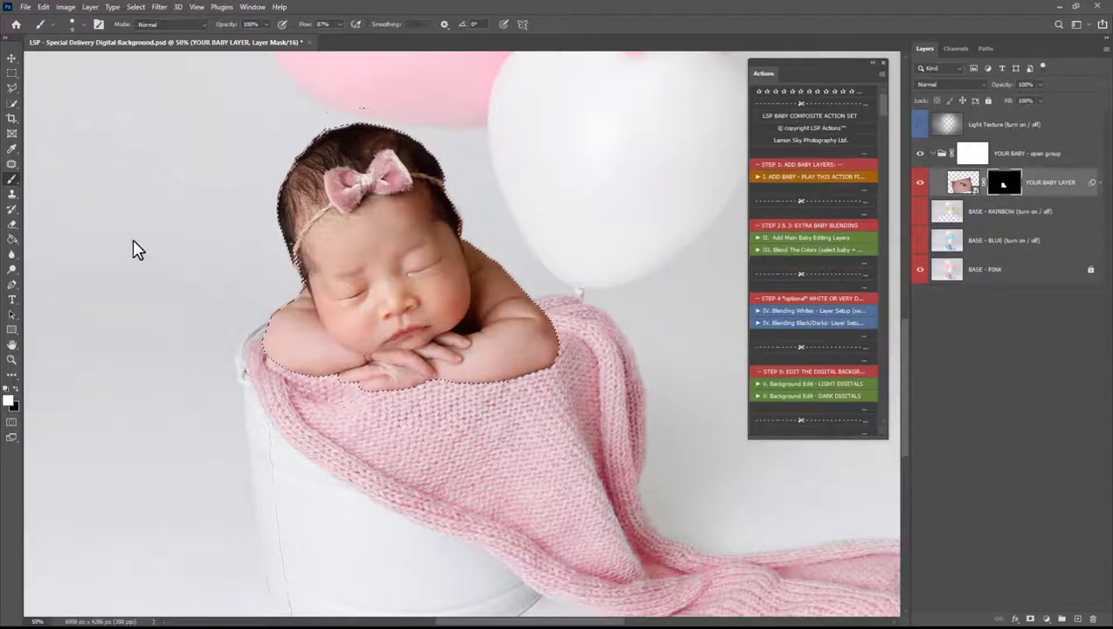
# Step: Adjust the brush and paint along the hair edges within the selection to blend the fine hairs on the mask
pyautogui.rightClick(105, 225)
pyautogui.click(204, 255)
pyautogui.click(206, 281)
pyautogui.moveTo(346, 145)
pyautogui.mouseDown()
pyautogui.moveTo(329, 138)
pyautogui.moveTo(414, 146)
pyautogui.moveTo(455, 206)
pyautogui.mouseUp()
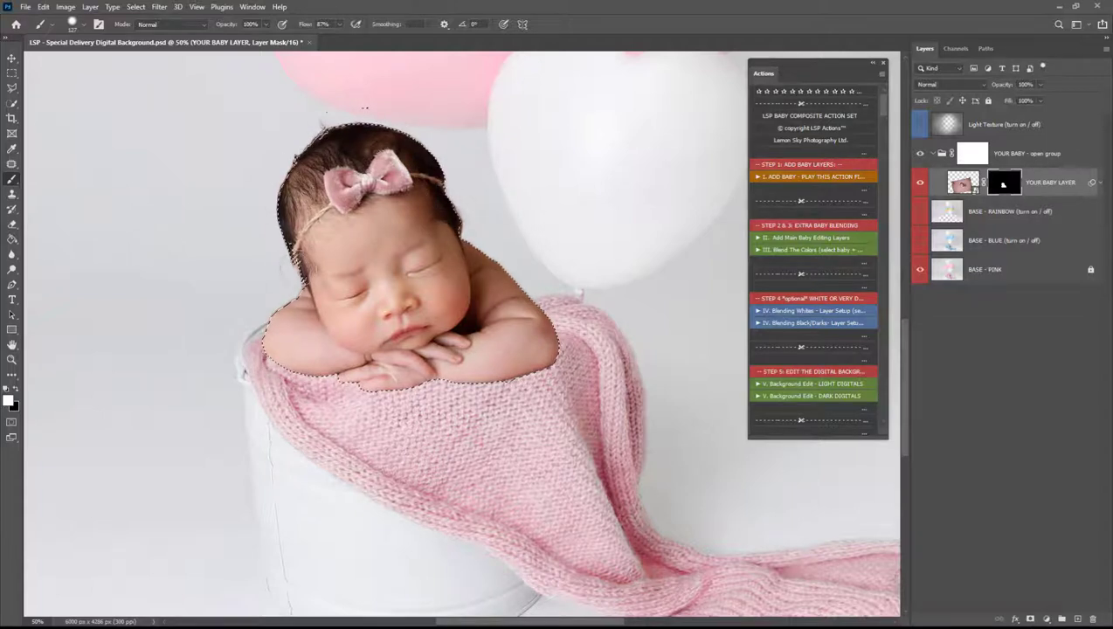
pyautogui.moveTo(311, 161)
pyautogui.mouseDown()
pyautogui.moveTo(300, 252)
pyautogui.moveTo(286, 267)
pyautogui.moveTo(297, 262)
pyautogui.mouseUp()
# Step: Free-transform the YOUR BABY group to fine-tune the baby's rotation and position on the blanket
pyautogui.keyDown('alt'); pyautogui.click(319, 321); pyautogui.keyUp('alt')
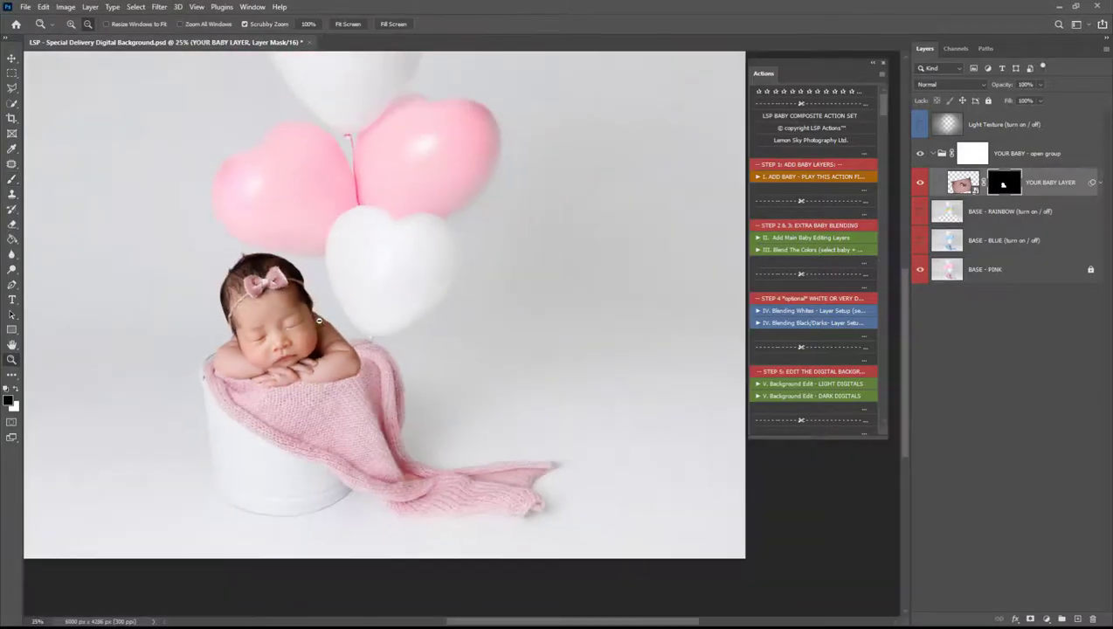
pyautogui.click(1024, 153)
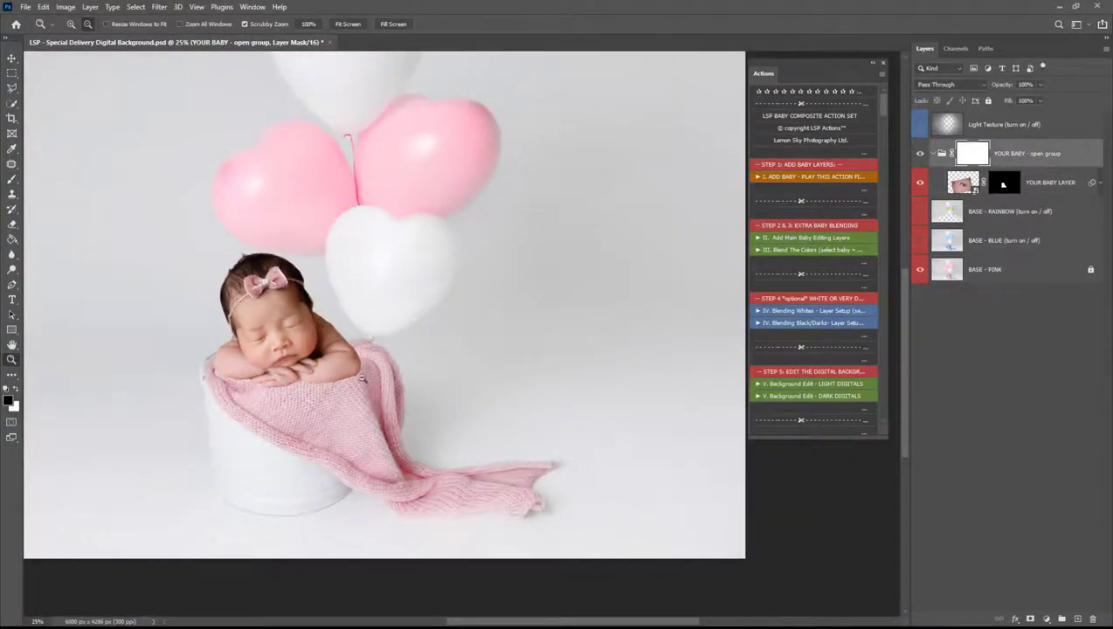
pyautogui.hotkey('ctrl', 't')
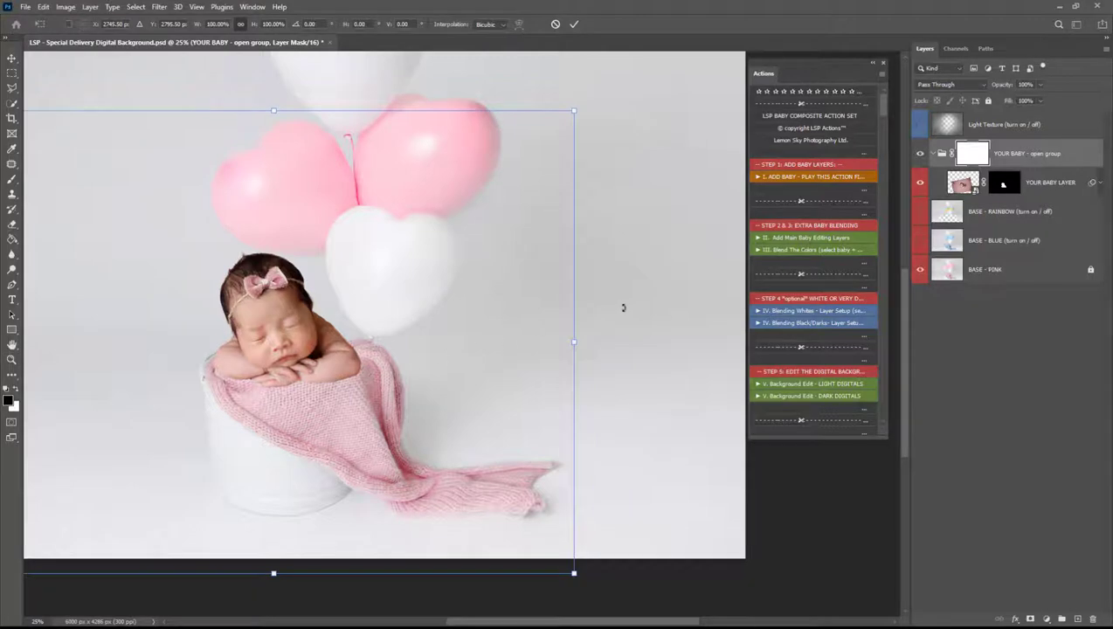
pyautogui.moveTo(629, 316); pyautogui.dragTo(622, 269)
pyautogui.moveTo(472, 348); pyautogui.dragTo(462, 348)
pyautogui.moveTo(639, 301); pyautogui.dragTo(640, 344)
pyautogui.moveTo(438, 404)
pyautogui.mouseDown()
pyautogui.moveTo(446, 411)
pyautogui.moveTo(436, 408)
pyautogui.moveTo(441, 390)
pyautogui.mouseUp()
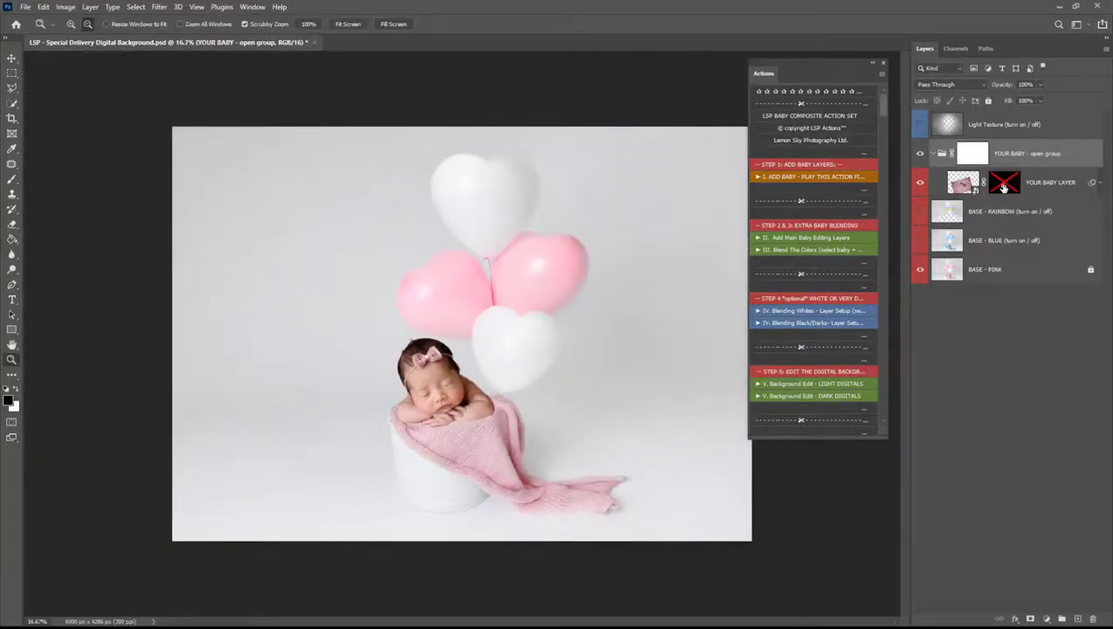
# Step: Toggle the mask of YOUR BABY LAYER off and on, and examine the masked baby up close
pyautogui.keyDown('shift'); pyautogui.click(1003, 186); pyautogui.keyUp('shift')
pyautogui.keyDown('shift'); pyautogui.click(1003, 185); pyautogui.keyUp('shift')
pyautogui.moveTo(462, 405); pyautogui.dragTo(504, 419)
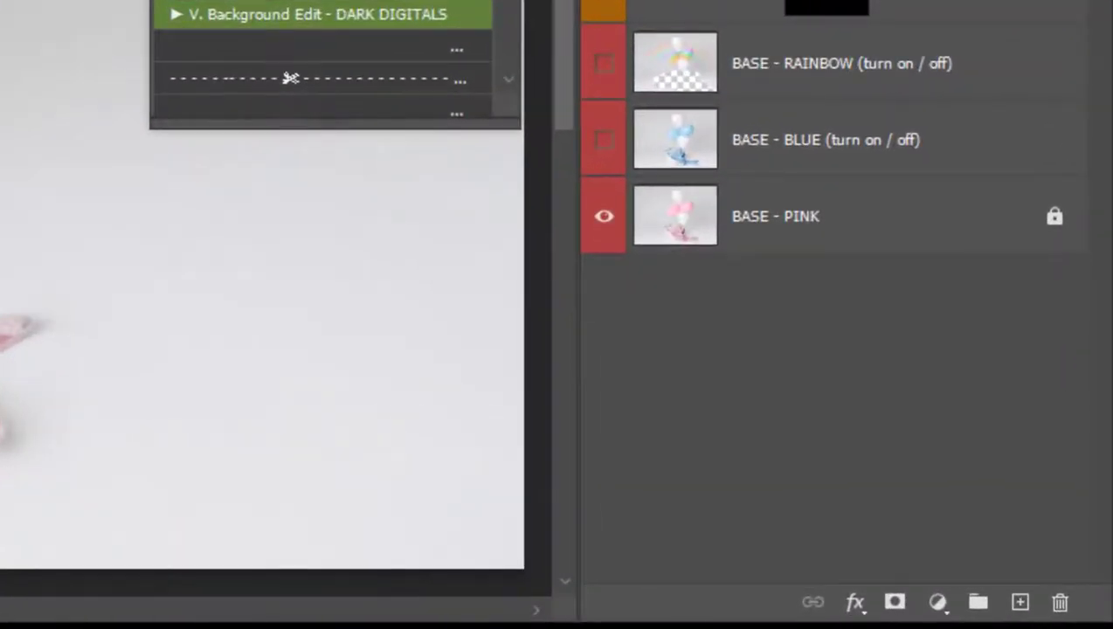
# Step: Add a Curves adjustment below YOUR BABY LAYER, pull the curve down to darken the background, and invert its mask to black
pyautogui.click(938, 602)
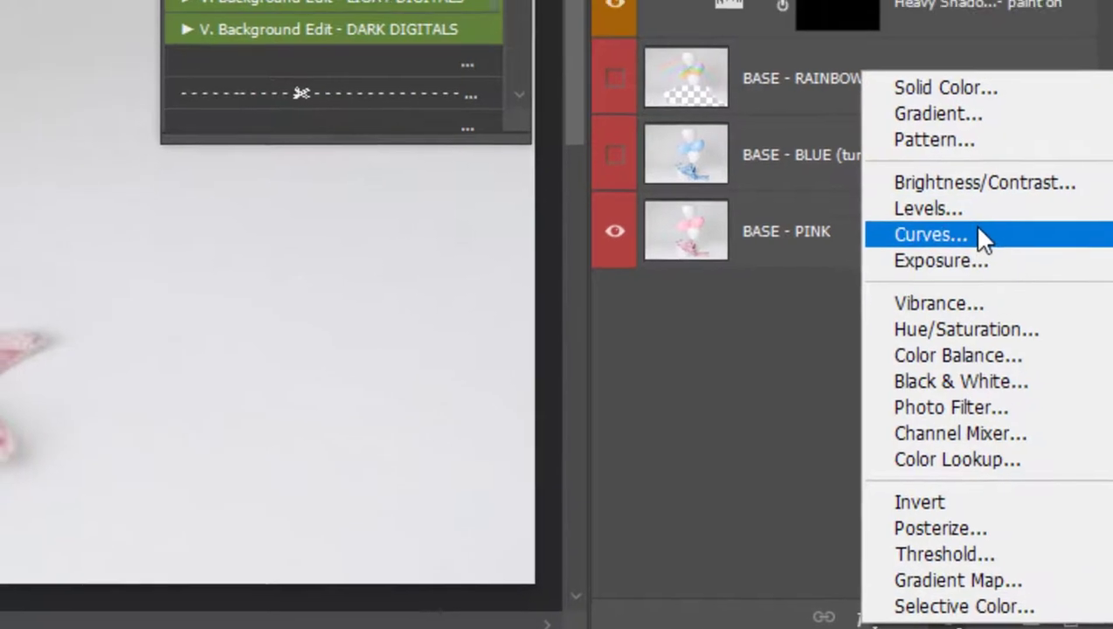
pyautogui.click(931, 234)
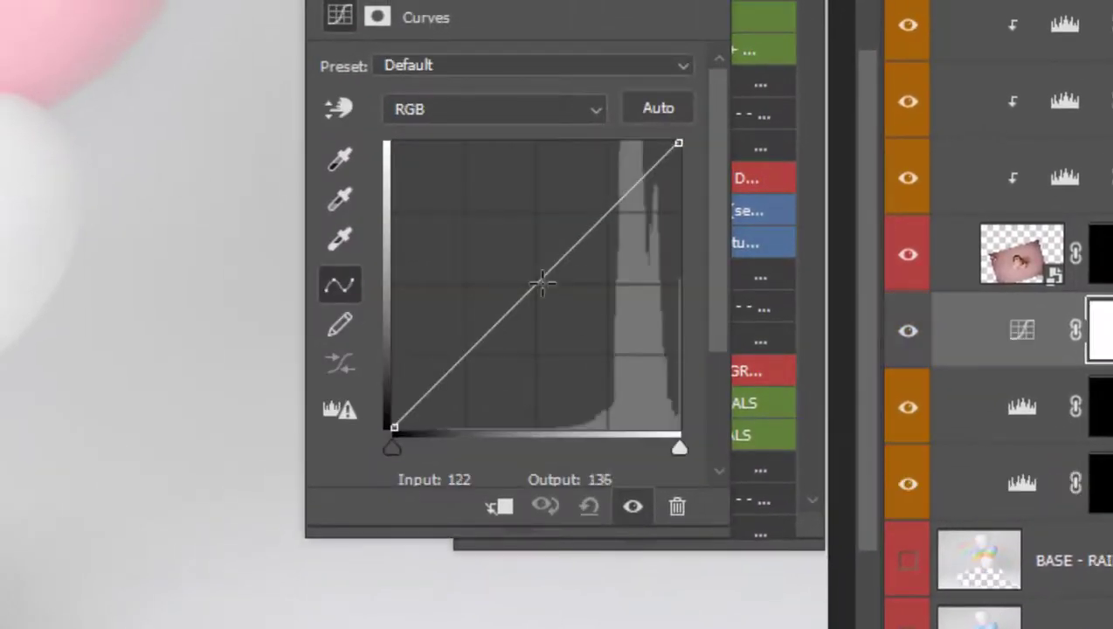
pyautogui.moveTo(541, 282); pyautogui.dragTo(590, 303)
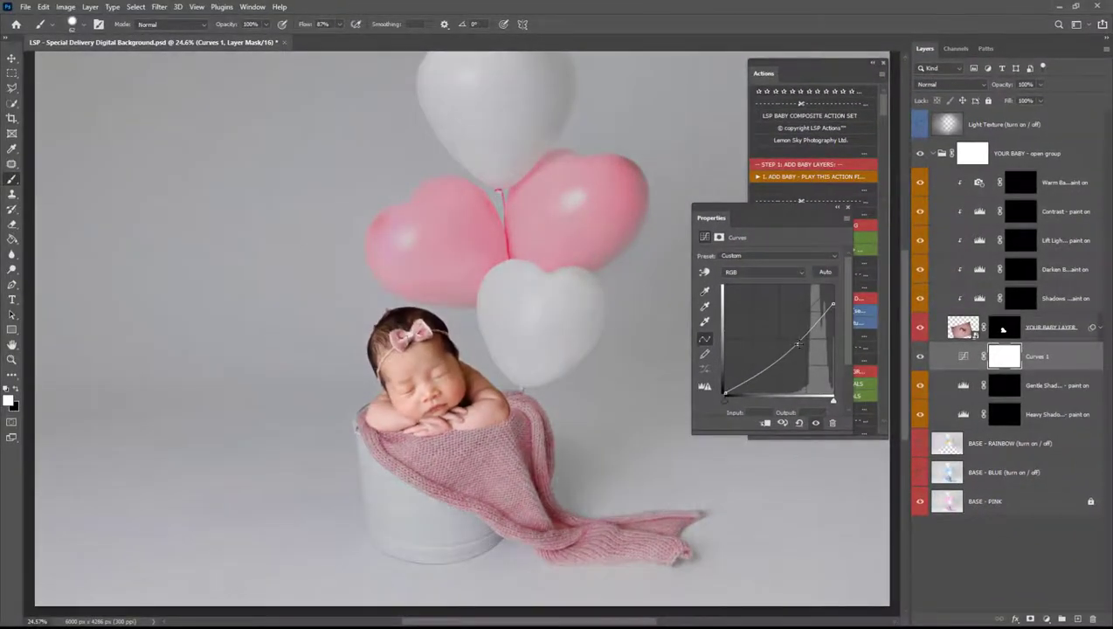
pyautogui.moveTo(798, 345); pyautogui.dragTo(804, 349)
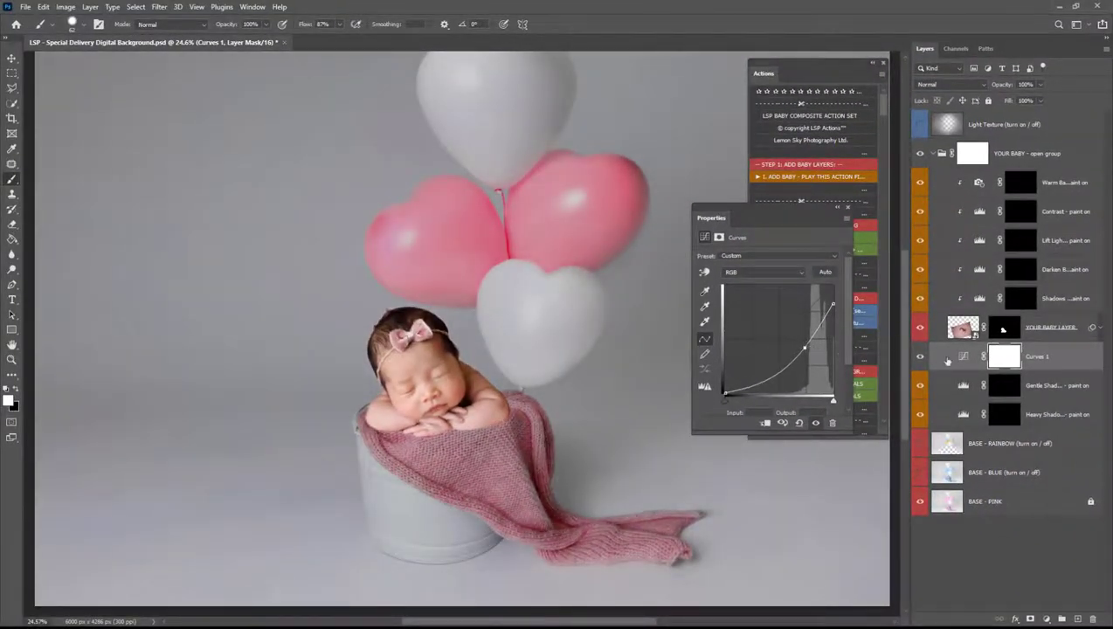
pyautogui.click(1000, 363)
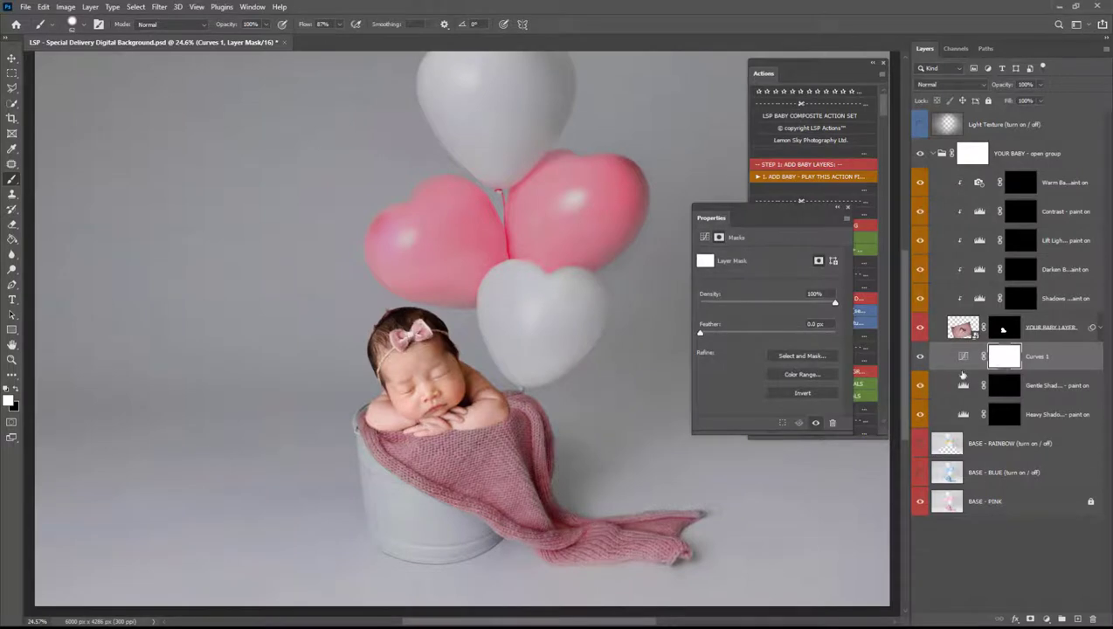
pyautogui.hotkey('ctrl', 'i')
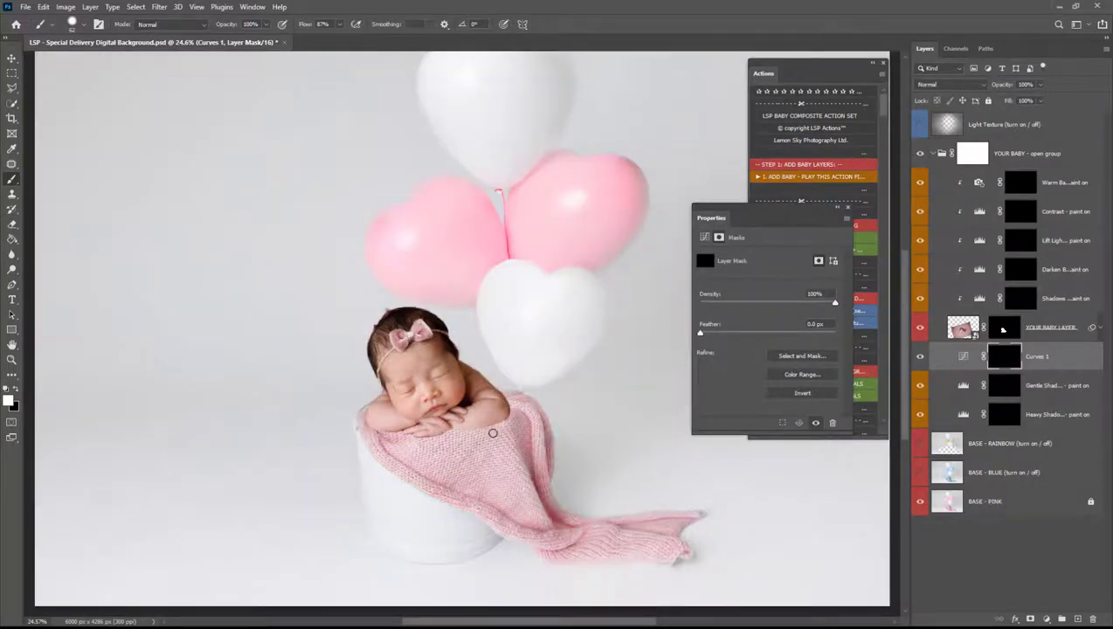
# Step: With a soft brush at 35% flow, paint a contact shadow beneath the baby's arms on the Curves mask and erase the excess
pyautogui.rightClick(509, 445)
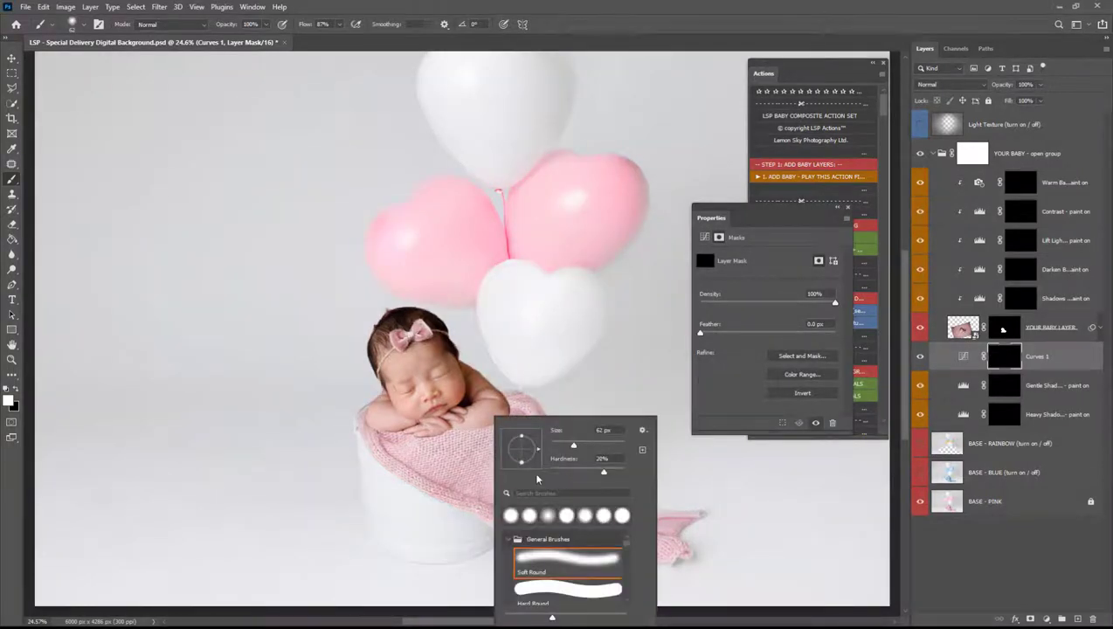
pyautogui.click(340, 25)
pyautogui.click(314, 38)
pyautogui.rightClick(538, 393)
pyautogui.moveTo(627, 422); pyautogui.dragTo(665, 423)
pyautogui.click(847, 209)
pyautogui.press('z')
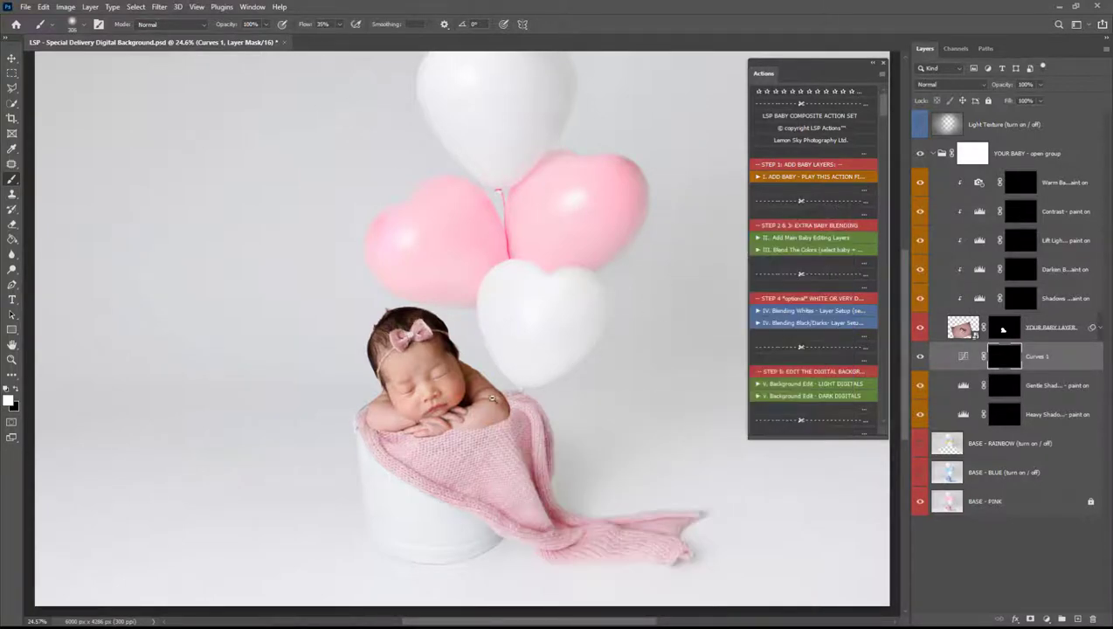
pyautogui.moveTo(433, 429); pyautogui.dragTo(448, 424)
pyautogui.press('b')
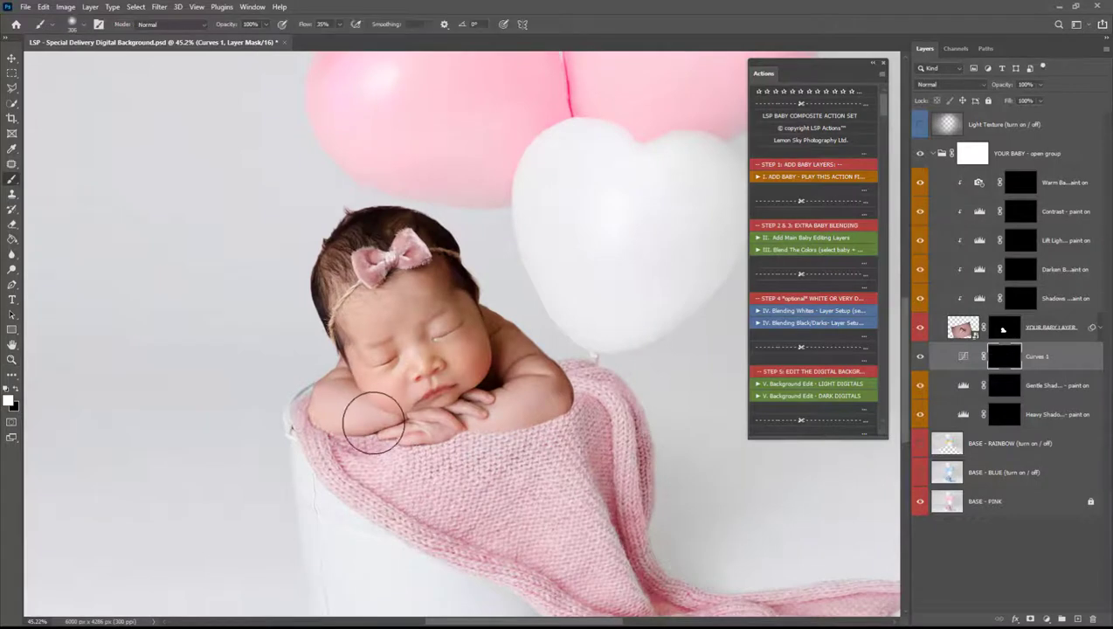
pyautogui.moveTo(375, 422)
pyautogui.mouseDown()
pyautogui.moveTo(339, 410)
pyautogui.moveTo(427, 424)
pyautogui.moveTo(567, 401)
pyautogui.mouseUp()
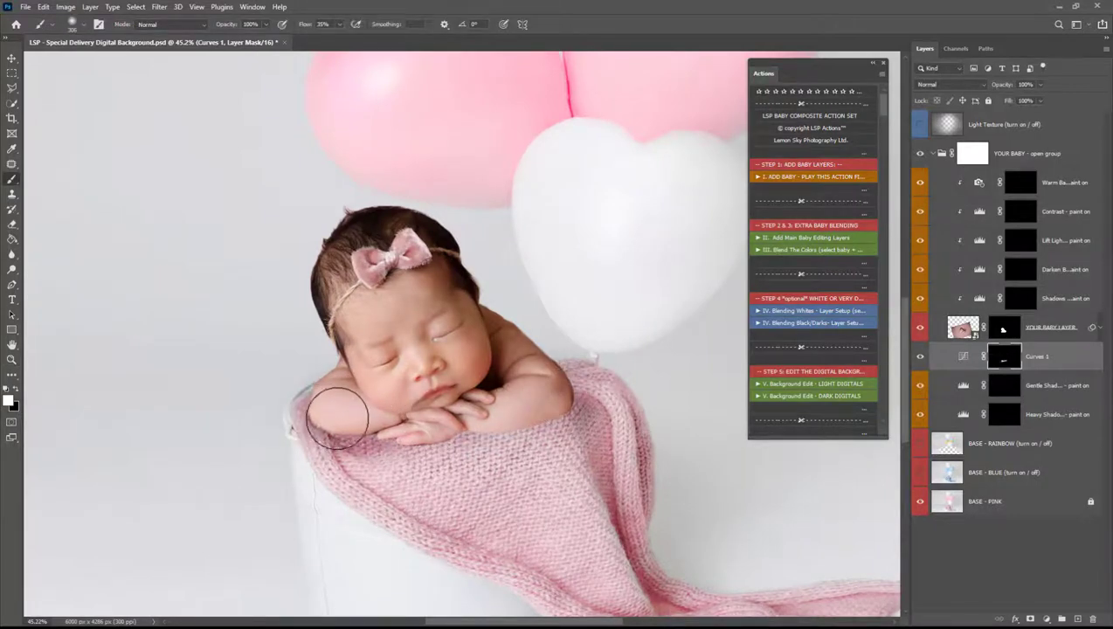
pyautogui.press('x')
pyautogui.moveTo(313, 470); pyautogui.dragTo(364, 478)
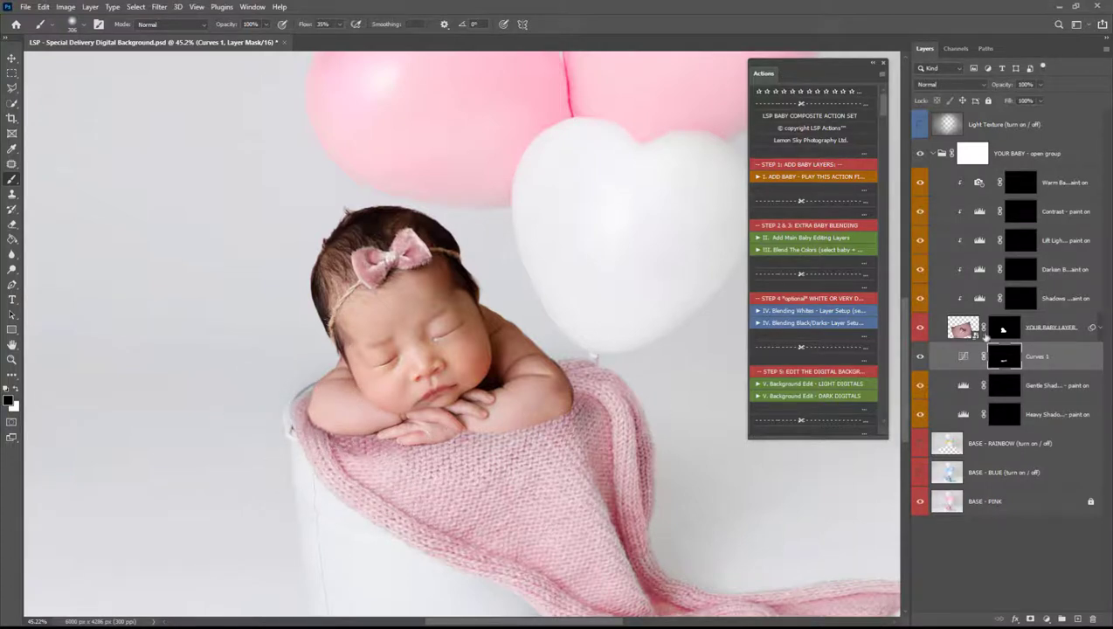
# Step: On the YOUR BABY LAYER mask, paint with a large soft brush at 17% flow to blend the original fabric into the pink blanket
pyautogui.click(1003, 329)
pyautogui.press('x')
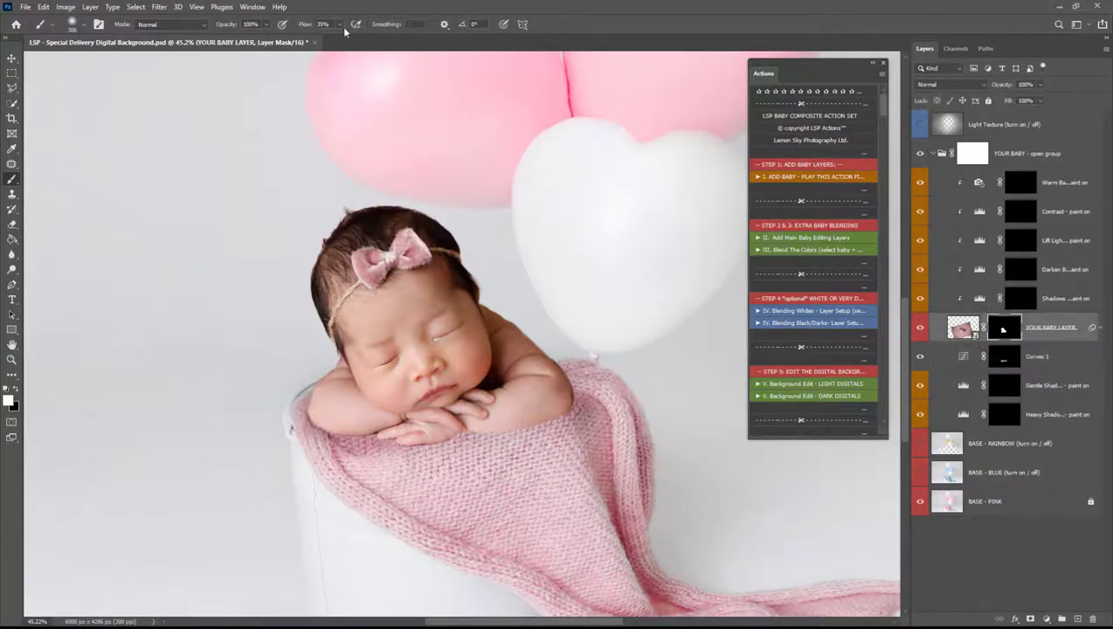
pyautogui.moveTo(339, 25); pyautogui.dragTo(325, 40)
pyautogui.rightClick(487, 298)
pyautogui.click(417, 433)
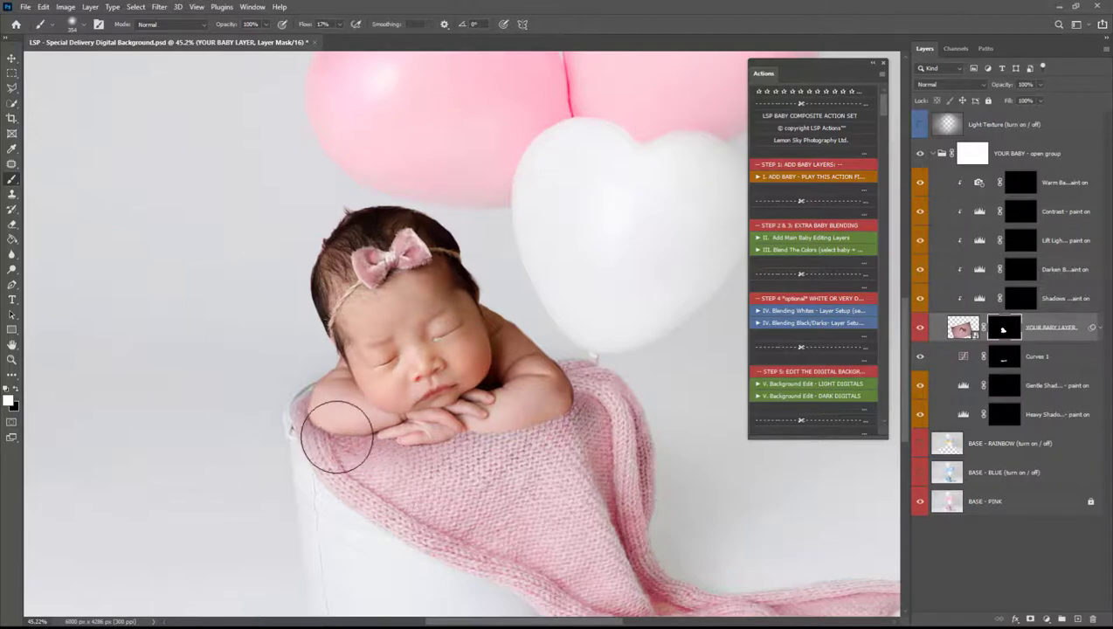
pyautogui.scroll(-2, 499, 486)
pyautogui.moveTo(497, 486); pyautogui.dragTo(603, 503)
pyautogui.rightClick(601, 412)
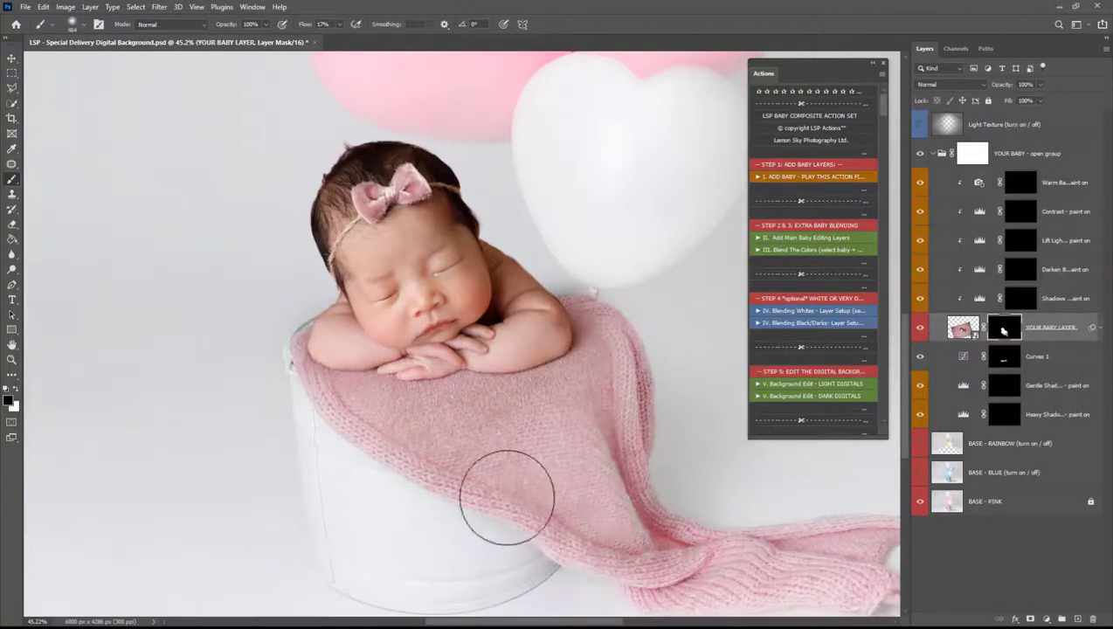
# Step: Adjust the brush size and flow and touch up the YOUR BABY LAYER mask where the shoulder meets the blanket
pyautogui.rightClick(542, 274)
pyautogui.moveTo(587, 294); pyautogui.dragTo(570, 293)
pyautogui.press('x')
pyautogui.click(581, 284)
pyautogui.click(570, 290)
pyautogui.moveTo(340, 25); pyautogui.dragTo(344, 39)
pyautogui.rightClick(573, 327)
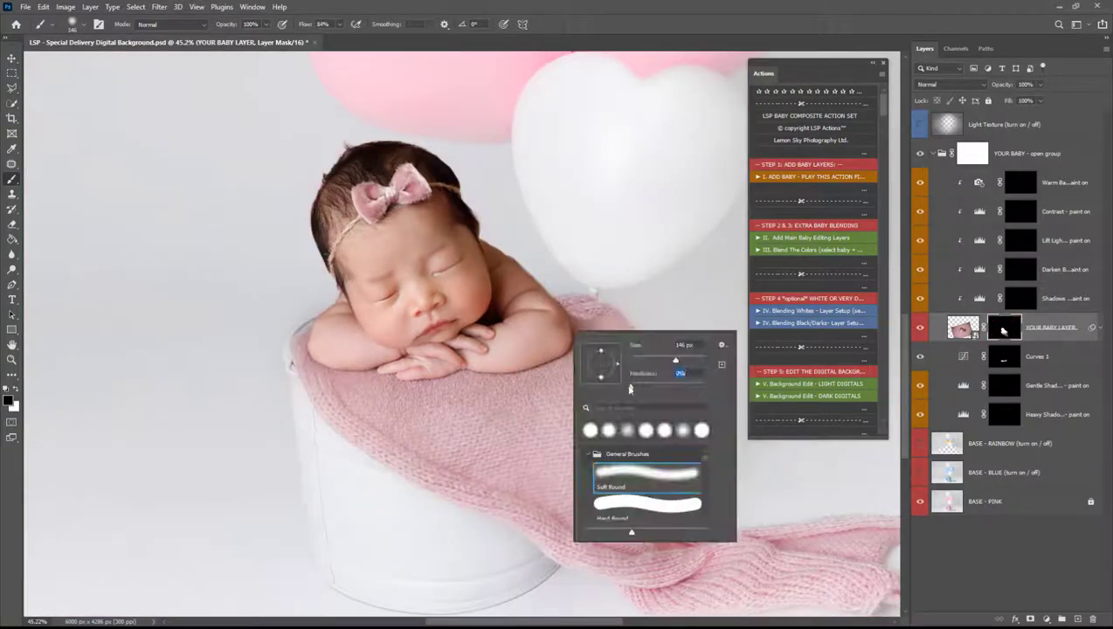
pyautogui.rightClick(572, 279)
pyautogui.moveTo(597, 298); pyautogui.dragTo(603, 298)
pyautogui.rightClick(536, 303)
# Step: Paint along the neck and shoulder edge on the YOUR BABY LAYER mask with a small brush to restore the skin outline
pyautogui.hotkey('ctrl', 'space')
pyautogui.moveTo(479, 245); pyautogui.dragTo(530, 244)
pyautogui.rightClick(548, 269)
pyautogui.moveTo(580, 288); pyautogui.dragTo(564, 287)
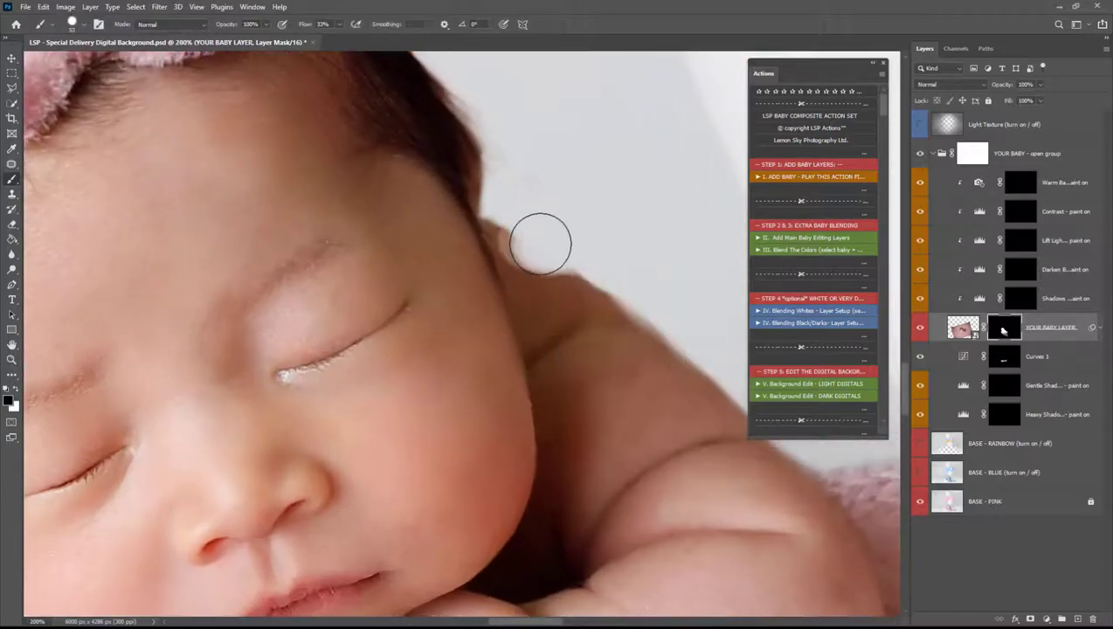
pyautogui.press('x')
pyautogui.rightClick(589, 276)
pyautogui.moveTo(340, 24); pyautogui.dragTo(368, 38)
pyautogui.moveTo(486, 260); pyautogui.dragTo(630, 379)
pyautogui.rightClick(499, 293)
pyautogui.moveTo(577, 321); pyautogui.dragTo(571, 321)
# Step: Mask out leftover background along the baby's back and arm edge with a finer black brush at 88% flow
pyautogui.press('x')
pyautogui.rightClick(520, 227)
pyautogui.moveTo(592, 256); pyautogui.dragTo(595, 256)
pyautogui.scroll(-3, 516, 209)
pyautogui.press('[')
pyautogui.press('[')
pyautogui.rightClick(535, 225)
pyautogui.hotkey('ctrl', 'space')
pyautogui.moveTo(529, 219); pyautogui.dragTo(436, 221)
pyautogui.rightClick(508, 311)
# Step: Compare the unmasked original photo with the masked baby by toggling the YOUR BABY LAYER mask, and review the whole composition
pyautogui.click(1002, 332)
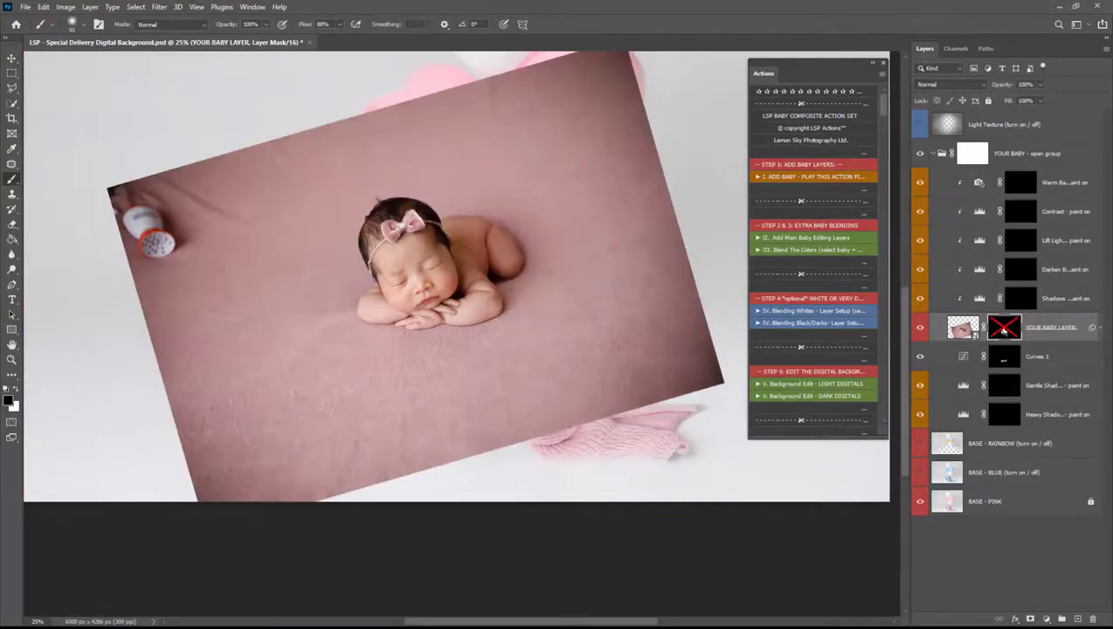
pyautogui.keyDown('shift'); pyautogui.click(1005, 329); pyautogui.keyUp('shift')
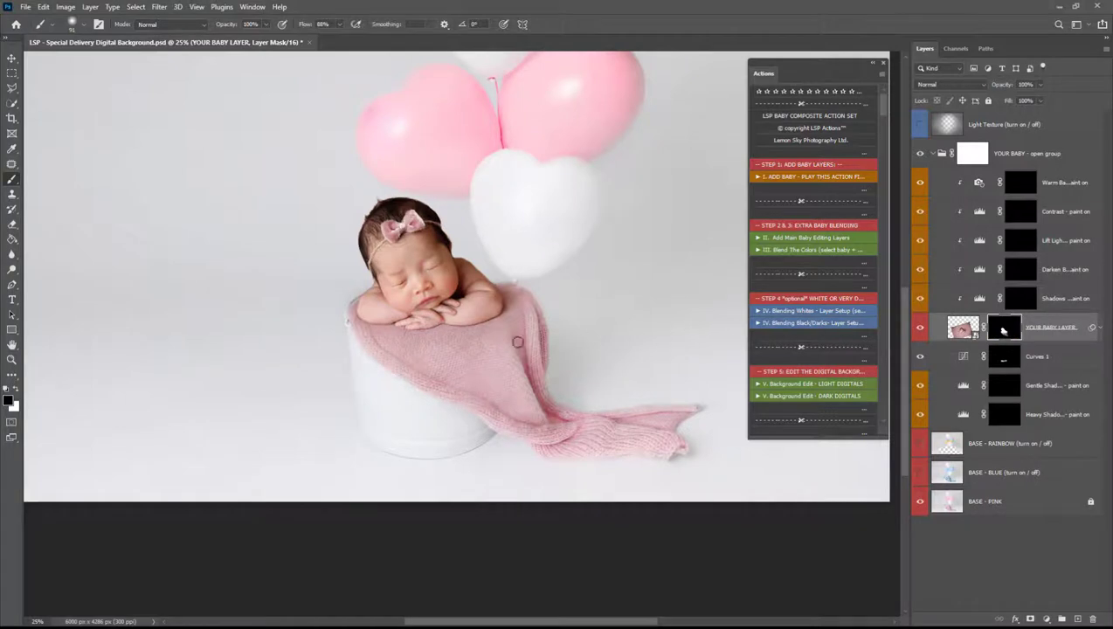
pyautogui.rightClick(499, 343)
pyautogui.press('Return')
pyautogui.press('z')
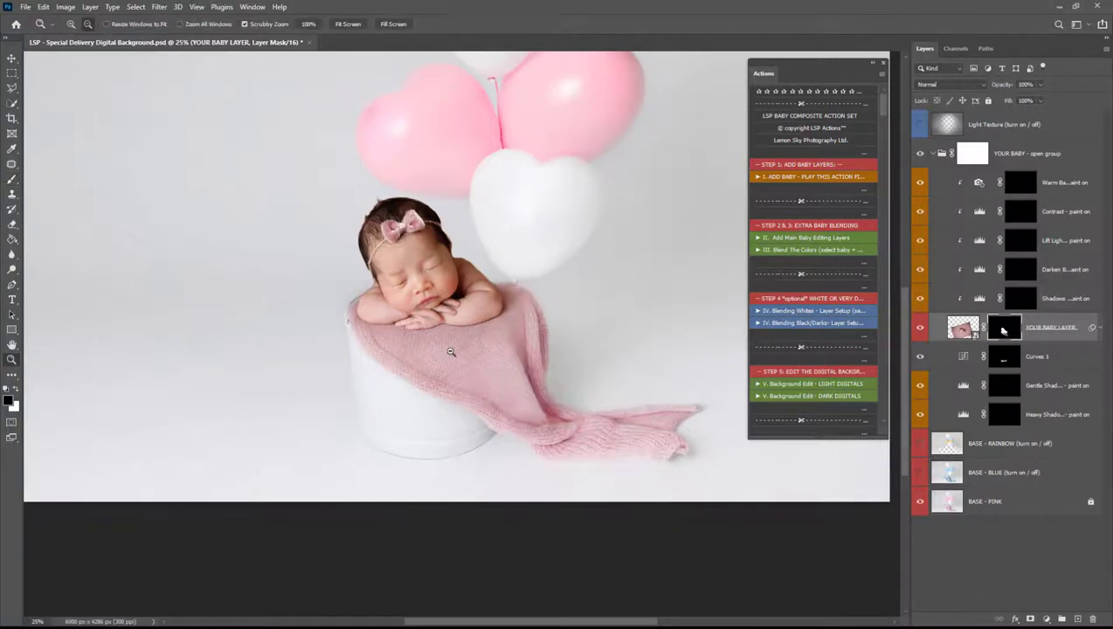
pyautogui.keyDown('alt'); pyautogui.click(451, 351); pyautogui.keyUp('alt')
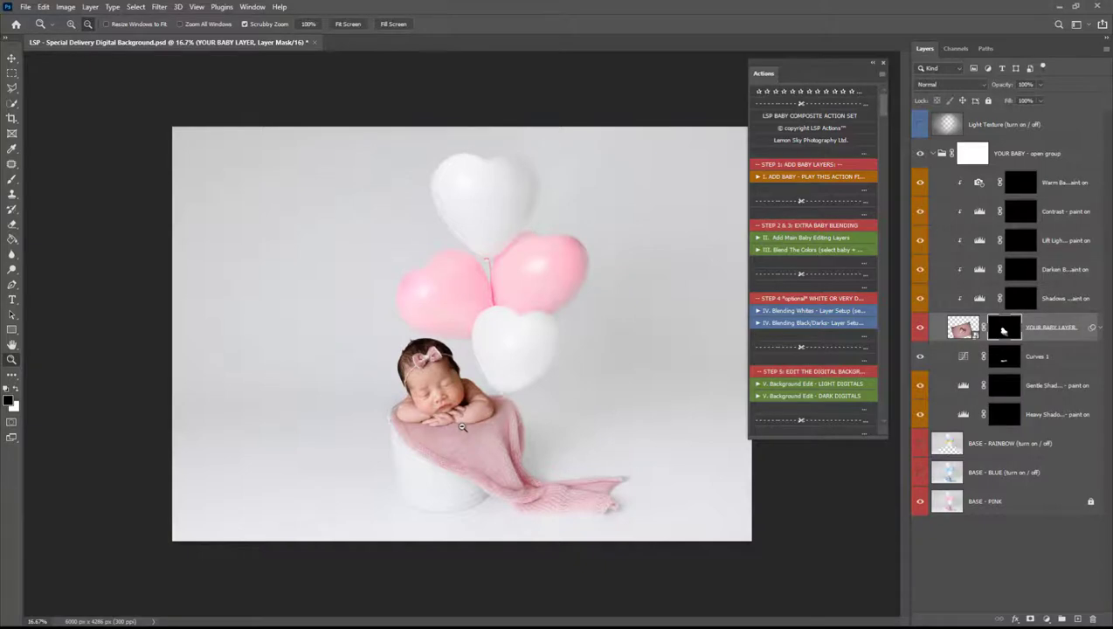
# Step: Select the mask of the Shadows Over Baby layer and enlarge the soft brush to about 480 px
pyautogui.click(1023, 298)
pyautogui.press('b')
pyautogui.rightClick(581, 362)
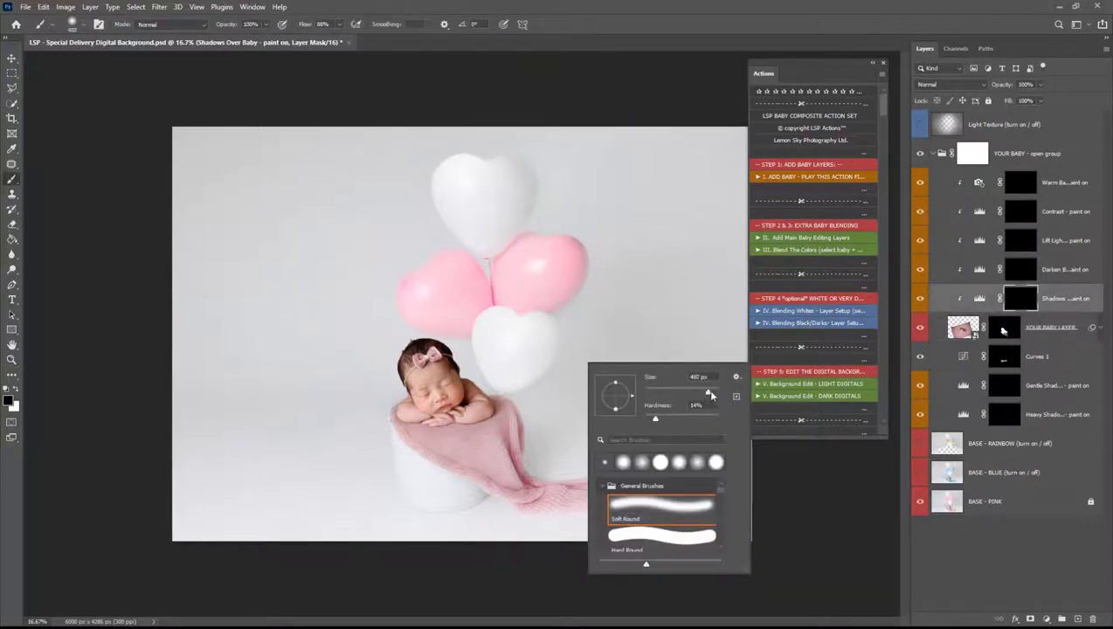
pyautogui.click(1022, 297)
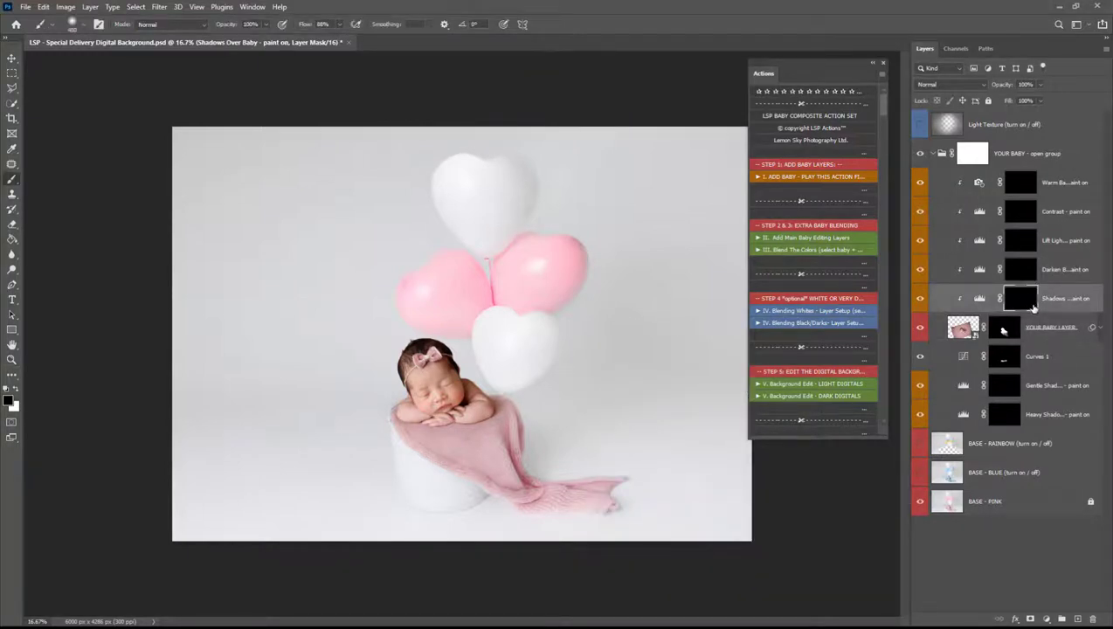
pyautogui.click(1047, 619)
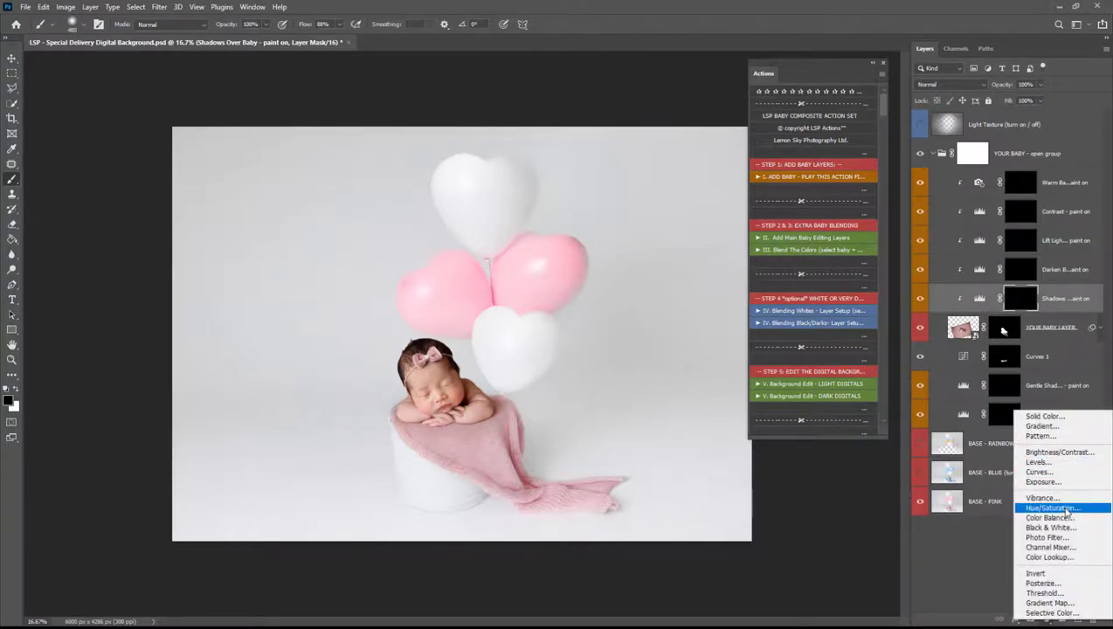
pyautogui.click(1051, 300)
pyautogui.rightClick(1043, 303)
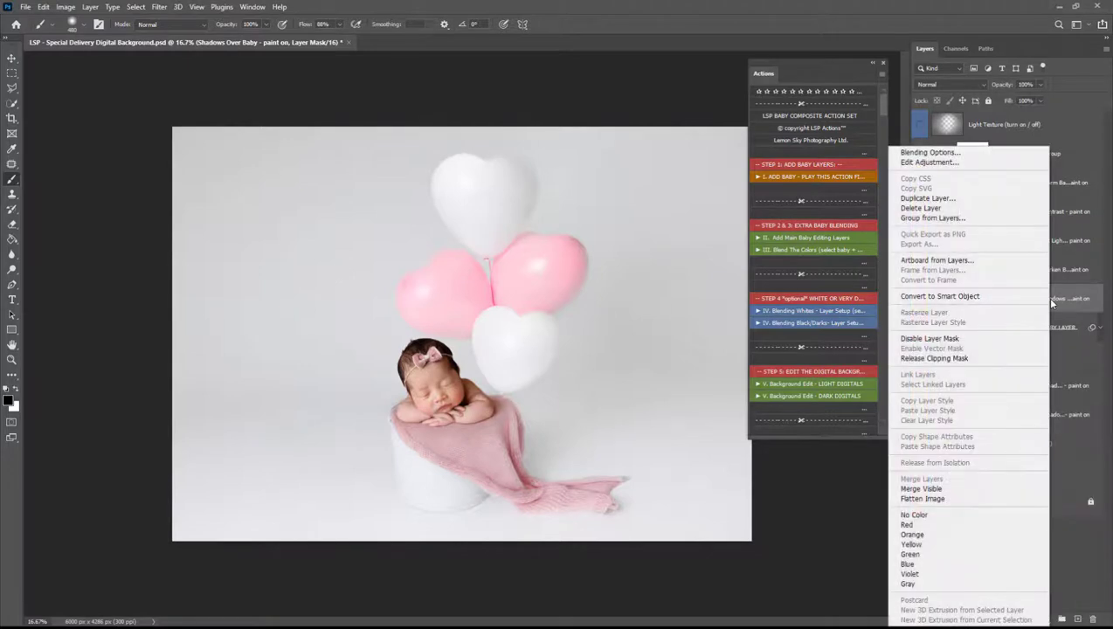
pyautogui.click(1072, 300)
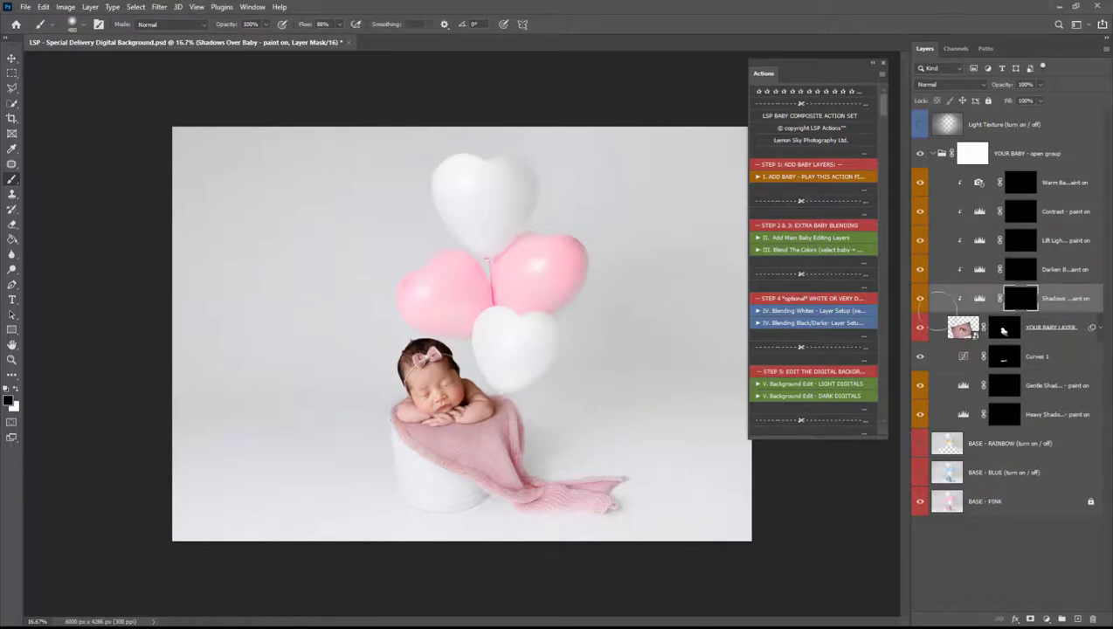
# Step: Paint soft shadow in white at 16% flow on the Shadows Over Baby mask over the blanket below the baby's hands
pyautogui.rightClick(557, 357)
pyautogui.moveTo(622, 413); pyautogui.dragTo(597, 404)
pyautogui.click(339, 26)
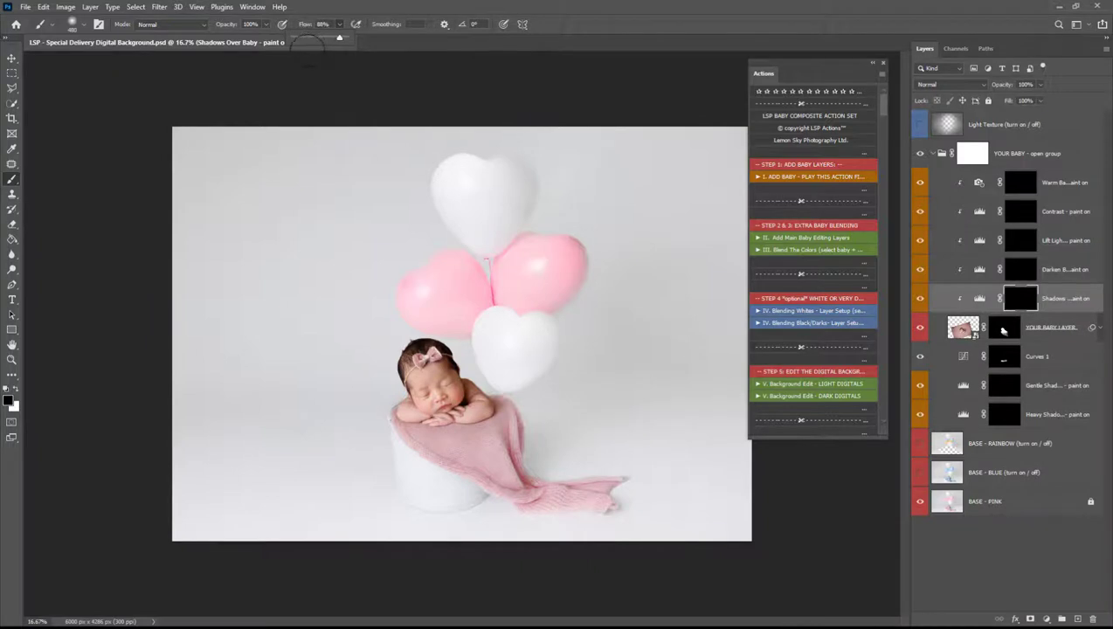
pyautogui.click(299, 38)
pyautogui.press('x')
pyautogui.rightClick(526, 397)
pyautogui.moveTo(602, 413); pyautogui.dragTo(599, 414)
pyautogui.moveTo(479, 423); pyautogui.dragTo(472, 429)
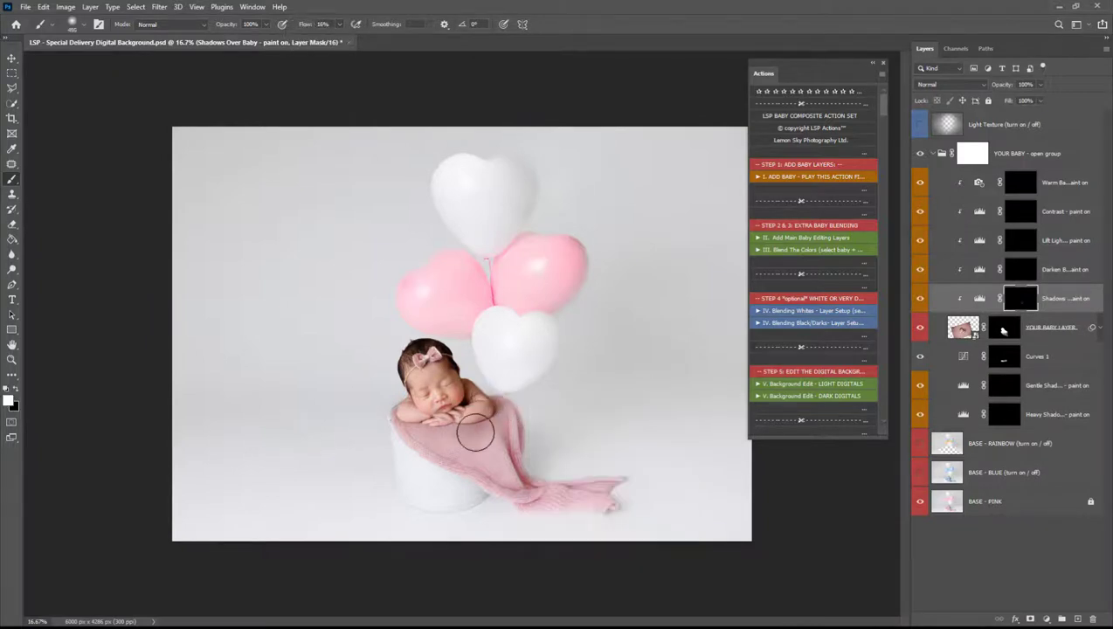
# Step: Paint in white on the Lift Lighten layer mask to brighten the baby's head and hair
pyautogui.click(1021, 242)
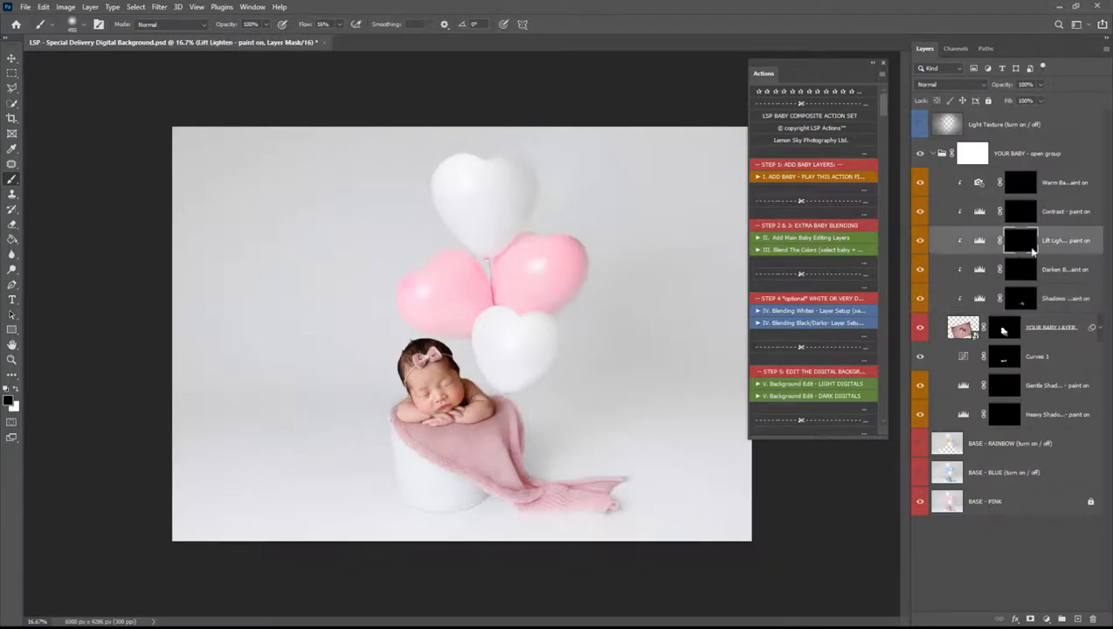
pyautogui.press('x')
pyautogui.moveTo(408, 343); pyautogui.dragTo(409, 377)
# Step: Paint on the Darken Baby and Shadows Over Baby masks to deepen the tones across the blanket
pyautogui.click(1018, 276)
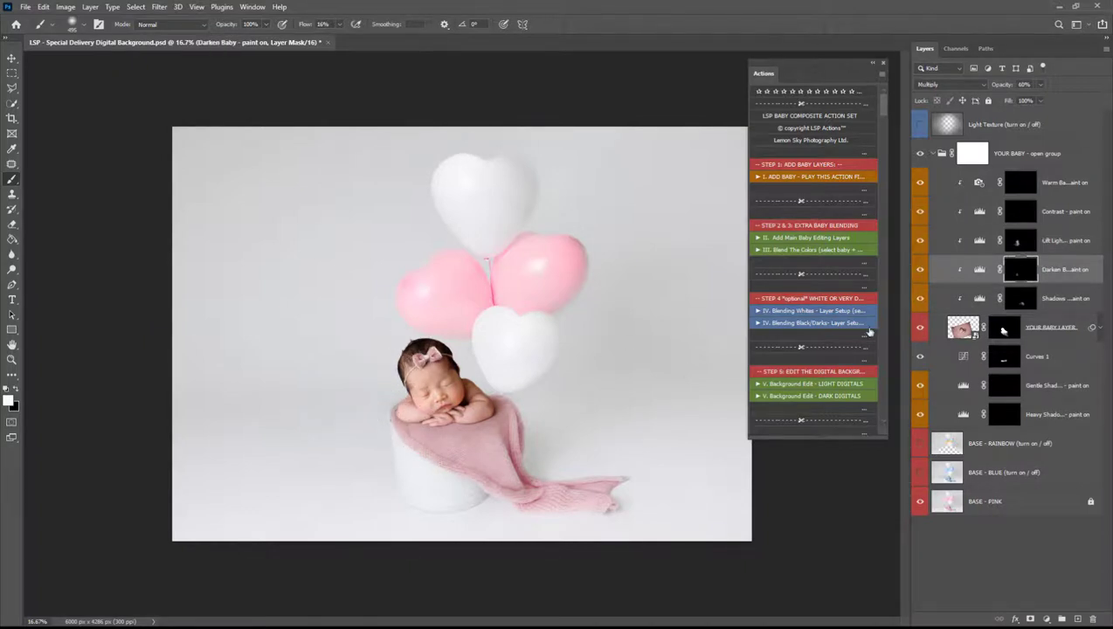
pyautogui.hotkey('alt', '[')
pyautogui.moveTo(392, 429)
pyautogui.mouseDown()
pyautogui.moveTo(434, 461)
pyautogui.moveTo(566, 494)
pyautogui.mouseUp()
# Step: Add a clipped Hue/Saturation adjustment above YOUR BABY LAYER, shift the hue to its lowest extreme, invert the mask to black, and ready the brush
pyautogui.click(934, 154)
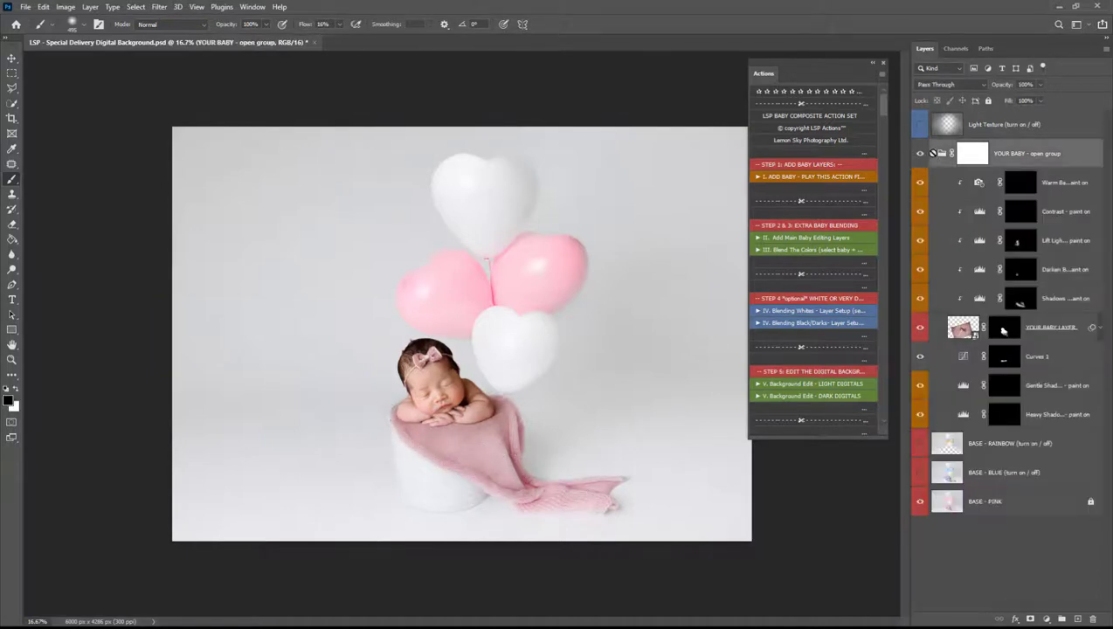
pyautogui.press('z')
pyautogui.moveTo(451, 428); pyautogui.dragTo(487, 453)
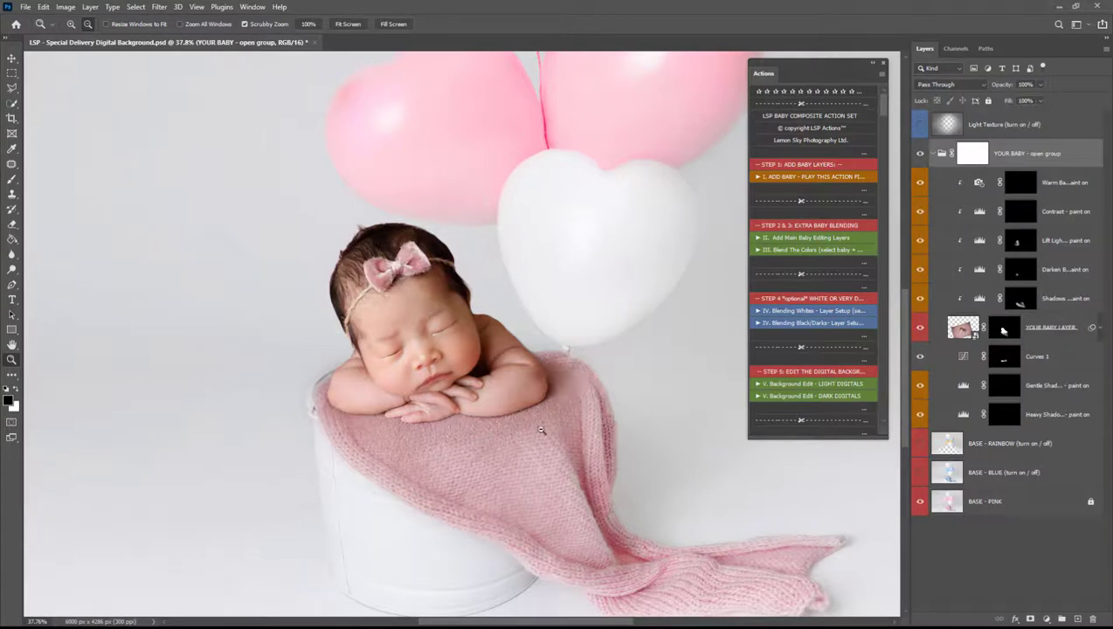
pyautogui.click(1064, 328)
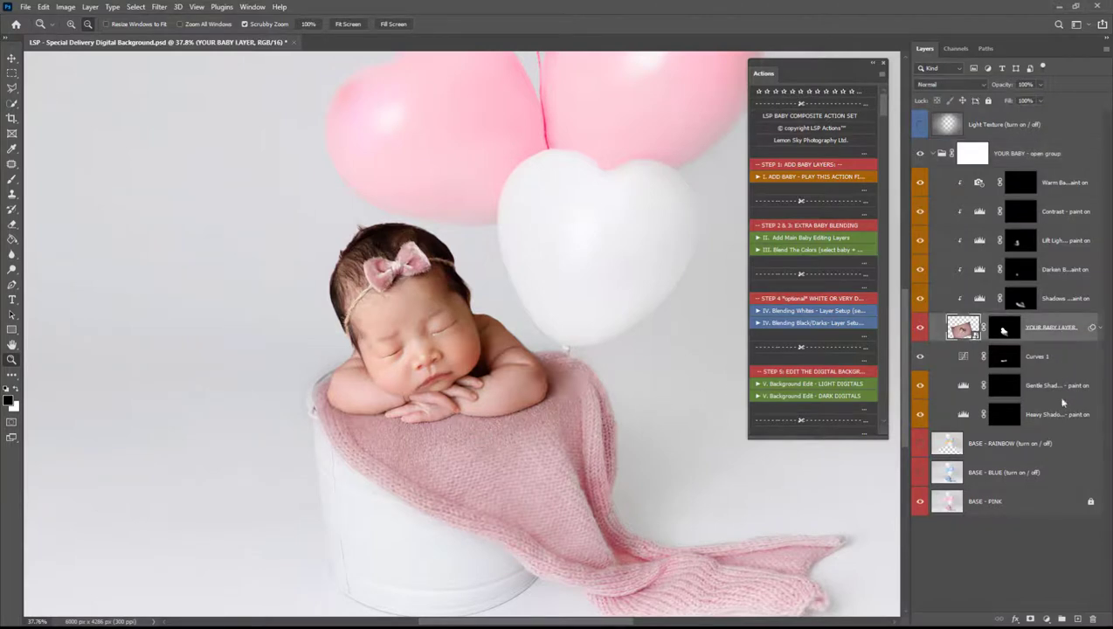
pyautogui.click(1047, 618)
pyautogui.click(1045, 507)
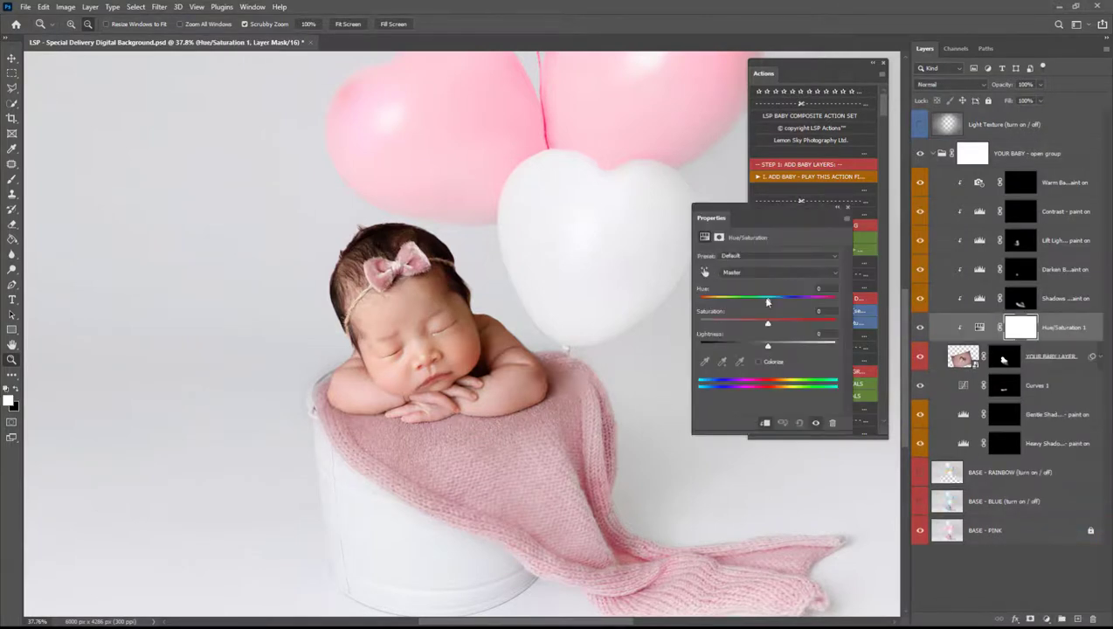
pyautogui.moveTo(767, 300); pyautogui.dragTo(700, 298)
pyautogui.click(1021, 328)
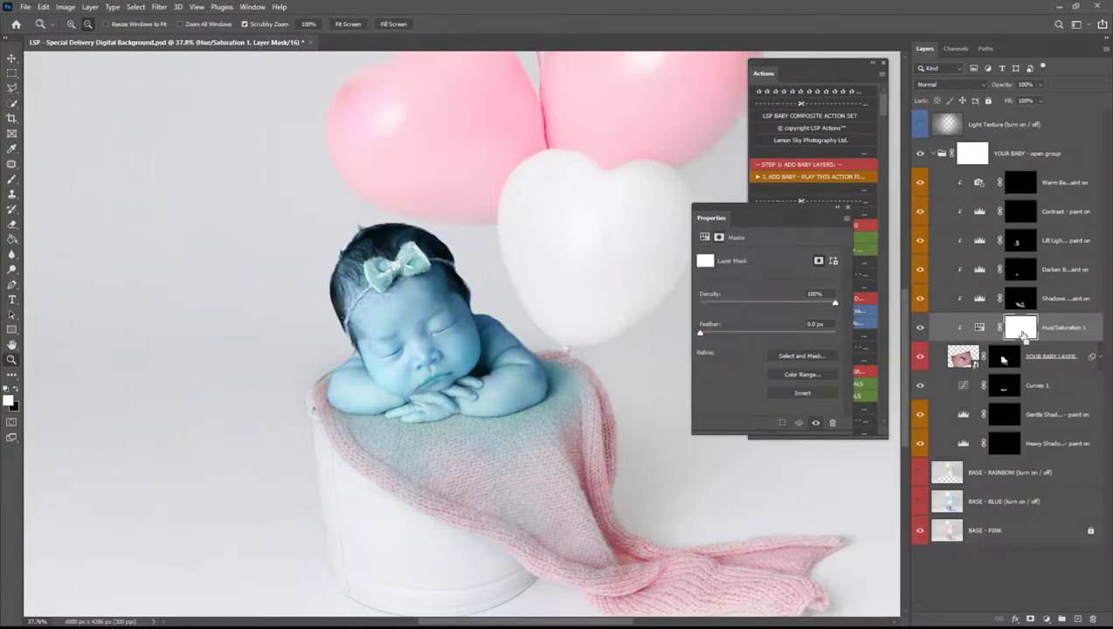
pyautogui.hotkey('ctrl', 'i')
pyautogui.press('b')
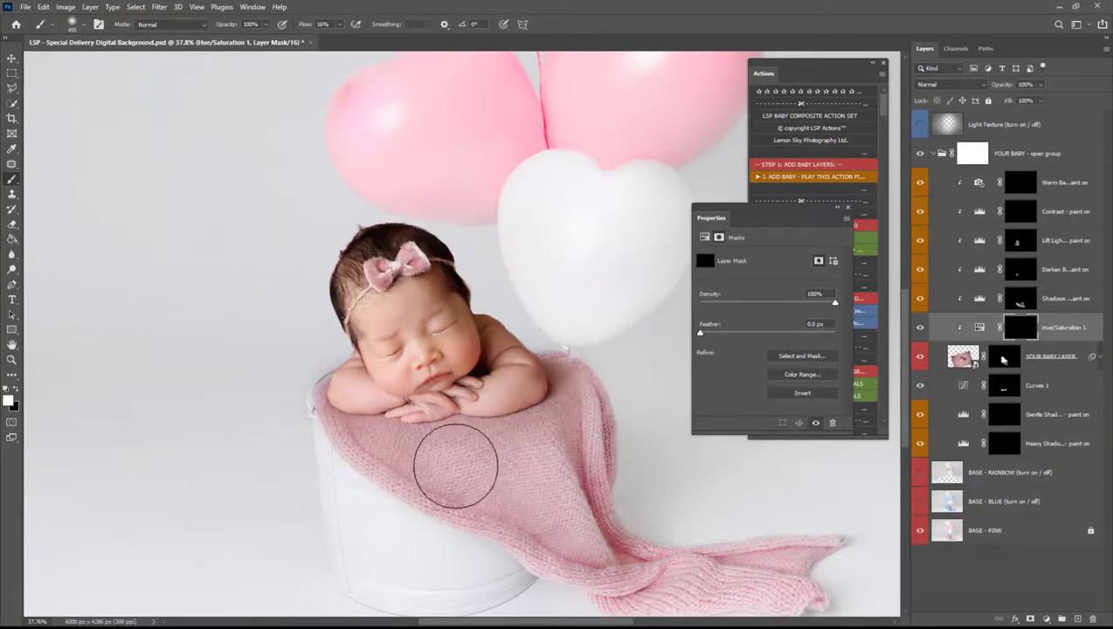
# Step: Paint in white on the Hue/Saturation 1 mask over the blanket below the baby and turn on the BASE - BLUE background
pyautogui.click(442, 465)
pyautogui.rightClick(489, 473)
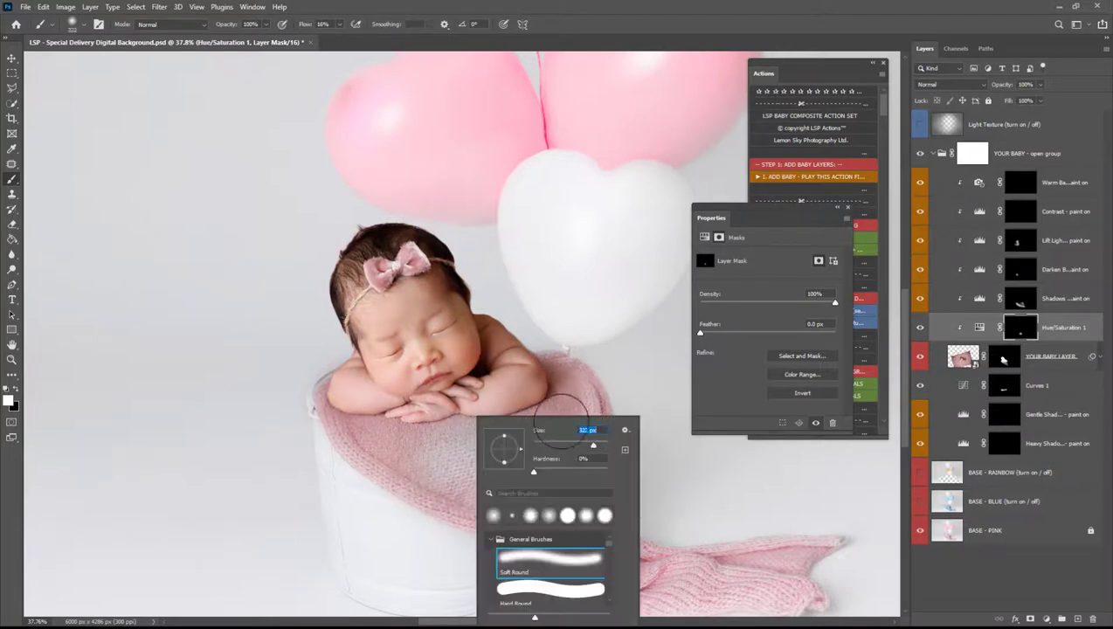
pyautogui.moveTo(566, 409)
pyautogui.mouseDown()
pyautogui.moveTo(533, 436)
pyautogui.moveTo(563, 428)
pyautogui.moveTo(552, 412)
pyautogui.moveTo(586, 386)
pyautogui.mouseUp()
pyautogui.moveTo(462, 452); pyautogui.dragTo(405, 454)
pyautogui.click(920, 472)
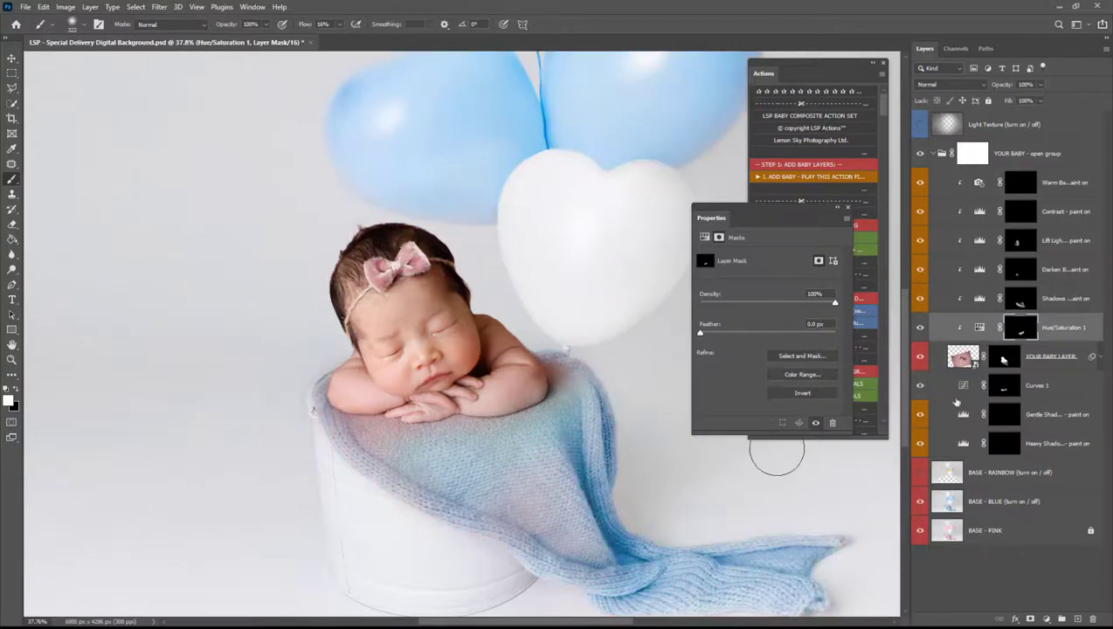
# Step: Shift the Hue/Saturation 1 color toward blue with saturation at -36 and paint its mask at 100% flow over the blanket
pyautogui.click(979, 326)
pyautogui.moveTo(767, 300); pyautogui.dragTo(734, 300)
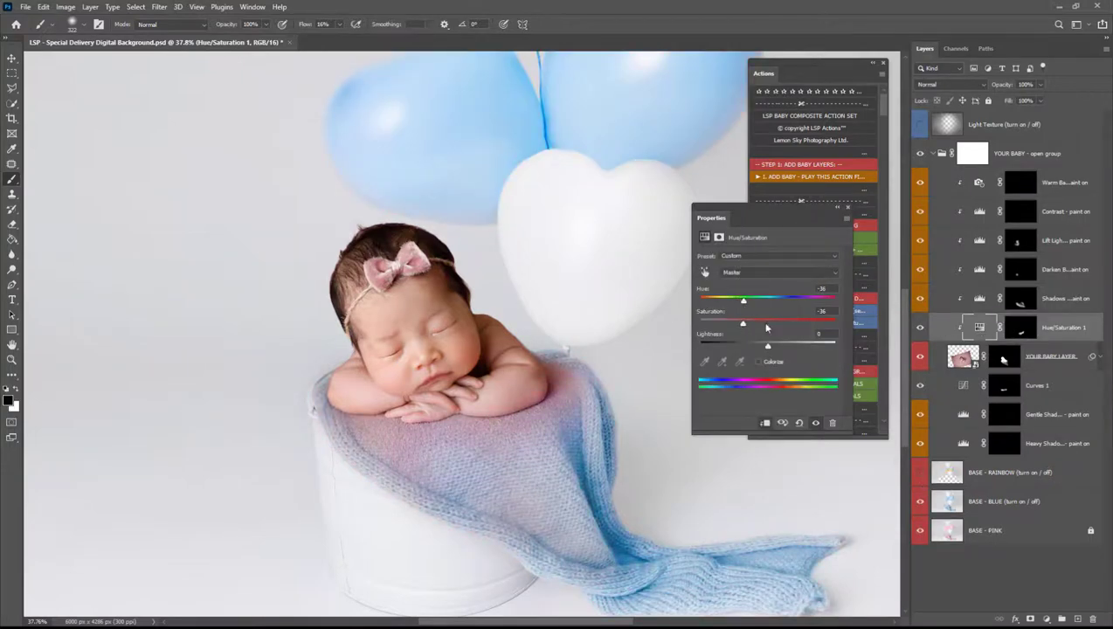
pyautogui.click(1020, 327)
pyautogui.press('z')
pyautogui.moveTo(433, 417); pyautogui.dragTo(493, 416)
pyautogui.rightClick(493, 416)
pyautogui.moveTo(592, 471); pyautogui.dragTo(604, 471)
pyautogui.click(340, 24)
pyautogui.click(367, 38)
pyautogui.moveTo(464, 494)
pyautogui.mouseDown()
pyautogui.moveTo(346, 496)
pyautogui.moveTo(243, 471)
pyautogui.moveTo(316, 492)
pyautogui.moveTo(477, 489)
pyautogui.mouseUp()
pyautogui.click(340, 25)
pyautogui.moveTo(341, 37); pyautogui.dragTo(367, 38)
pyautogui.moveTo(631, 448); pyautogui.dragTo(413, 447)
# Step: Lower the Hue/Saturation 1 hue further to match the blue blanket and paint its mask along the baby's forearm
pyautogui.click(704, 237)
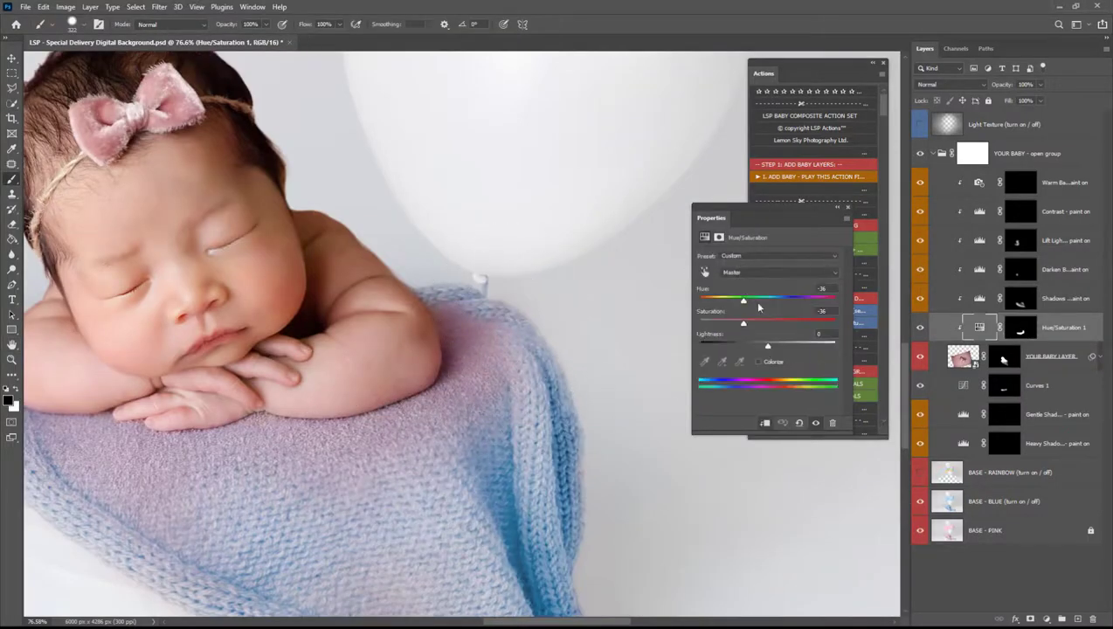
pyautogui.moveTo(744, 301); pyautogui.dragTo(704, 308)
pyautogui.click(1022, 327)
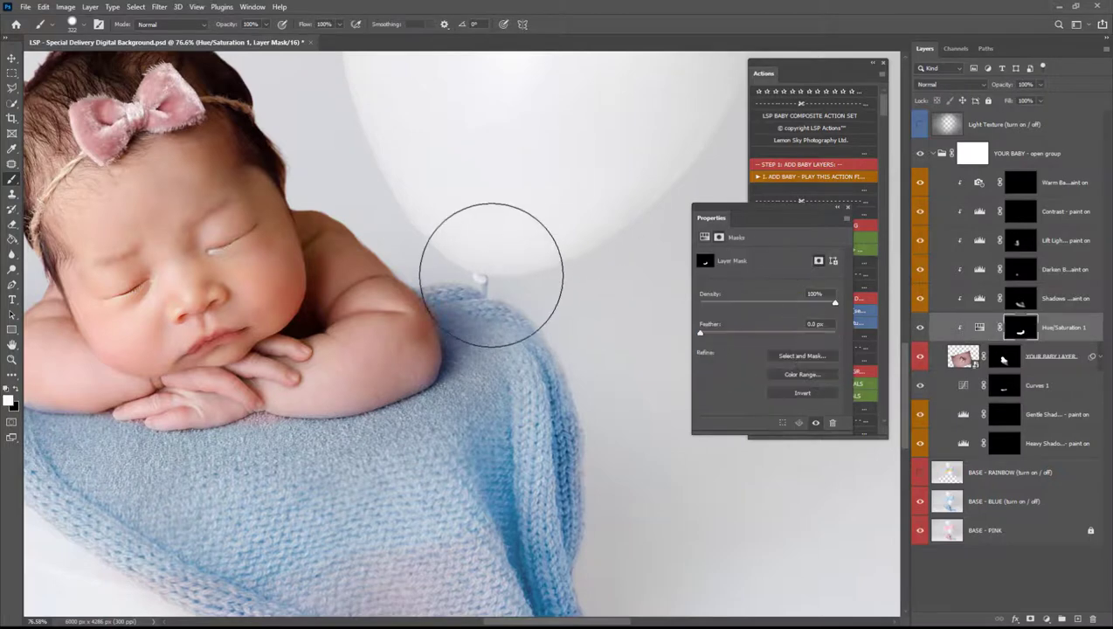
pyautogui.moveTo(381, 444); pyautogui.dragTo(534, 417)
# Step: Paint in black with a smaller brush on the Hue/Saturation 1 mask over the baby's hands to restore the skin color
pyautogui.rightClick(462, 416)
pyautogui.click(552, 447)
pyautogui.moveTo(790, 209); pyautogui.dragTo(811, 474)
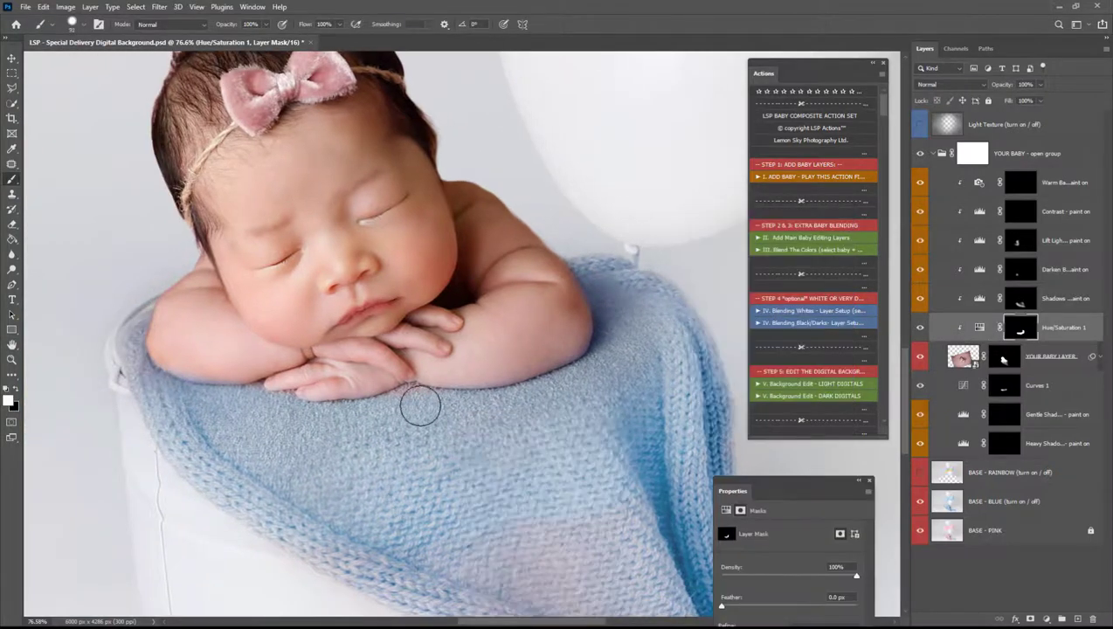
pyautogui.press('x')
pyautogui.moveTo(262, 399); pyautogui.dragTo(419, 393)
pyautogui.rightClick(422, 393)
pyautogui.click(493, 427)
pyautogui.press('Return')
pyautogui.rightClick(324, 327)
pyautogui.click(385, 359)
pyautogui.moveTo(313, 271)
pyautogui.mouseDown()
pyautogui.moveTo(257, 154)
pyautogui.moveTo(214, 206)
pyautogui.moveTo(300, 274)
pyautogui.mouseUp()
# Step: Refine the Hue/Saturation 1 mask edge under the fingers with a small brush, alternating white and black
pyautogui.moveTo(417, 306); pyautogui.dragTo(164, 347)
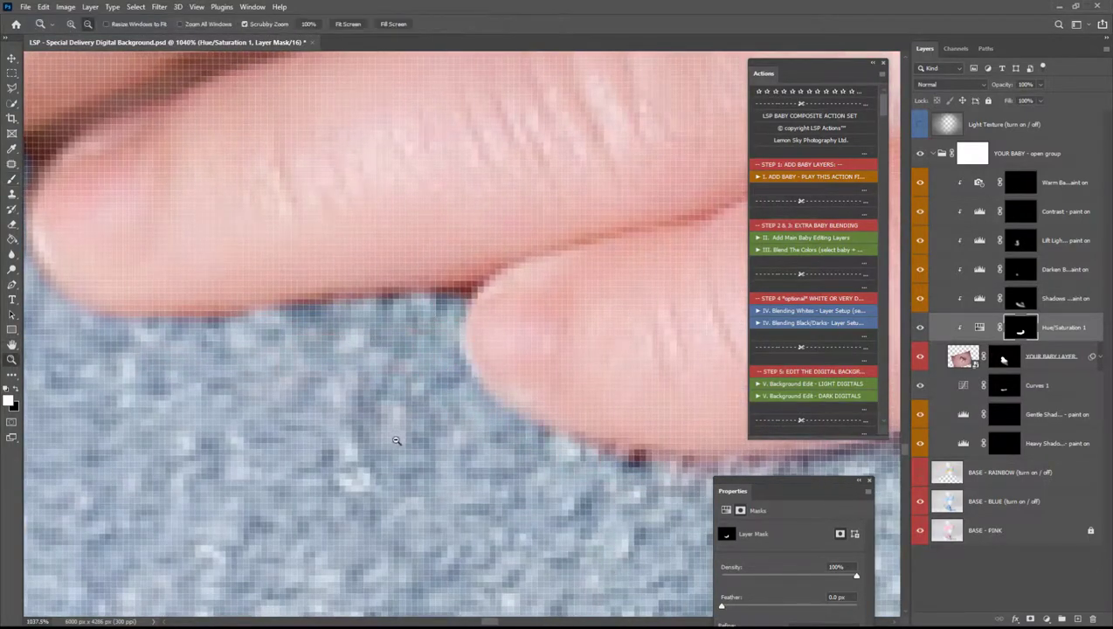
pyautogui.moveTo(394, 435); pyautogui.dragTo(350, 436)
pyautogui.moveTo(611, 406); pyautogui.dragTo(333, 319)
pyautogui.press('x')
pyautogui.press('x')
pyautogui.press('x')
pyautogui.moveTo(499, 288); pyautogui.dragTo(261, 283)
pyautogui.rightClick(419, 289)
pyautogui.click(522, 318)
pyautogui.click(470, 247)
pyautogui.rightClick(482, 248)
pyautogui.click(572, 279)
pyautogui.click(458, 229)
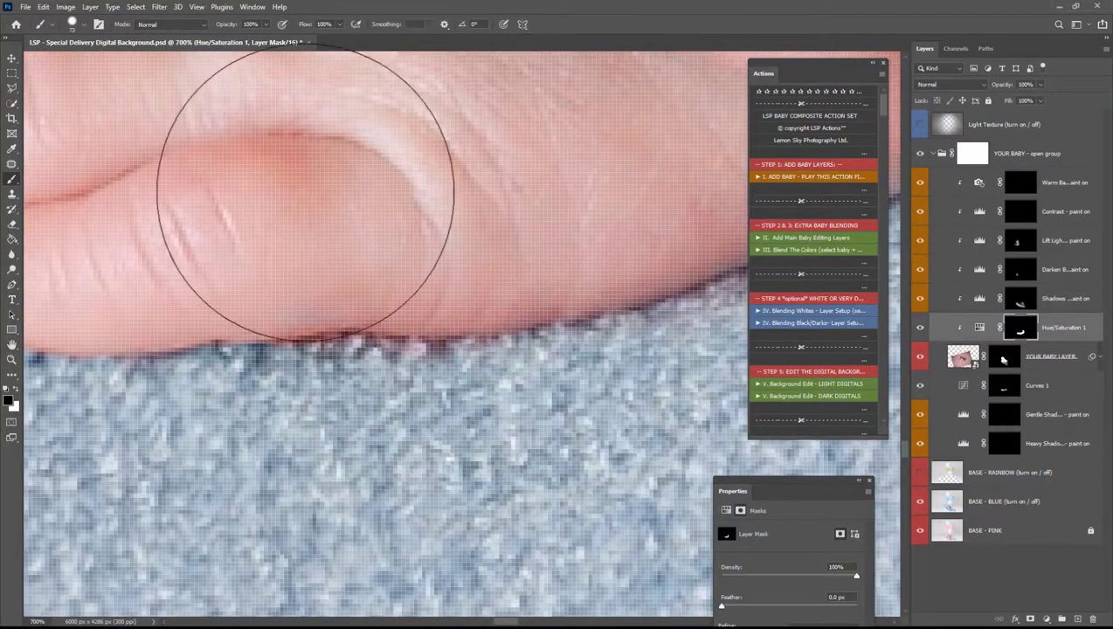
# Step: Continue refining the Hue/Saturation 1 mask along the underside of the hand, forearm and elbow
pyautogui.scroll(-2, 303, 194)
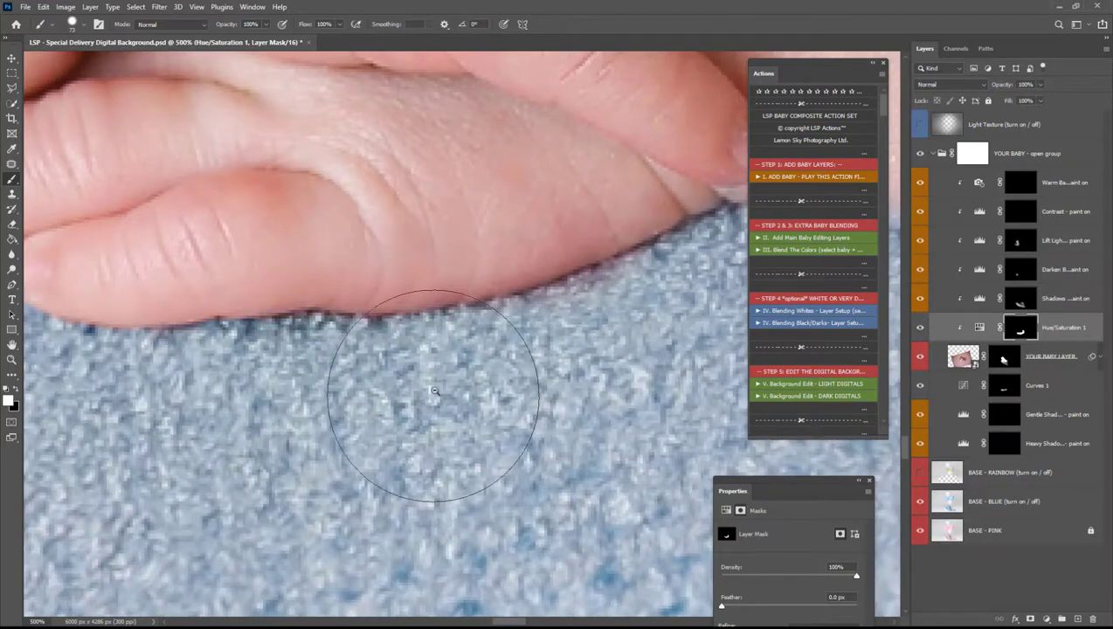
pyautogui.scroll(-2, 280, 367)
pyautogui.moveTo(662, 280); pyautogui.dragTo(250, 287)
pyautogui.press('x')
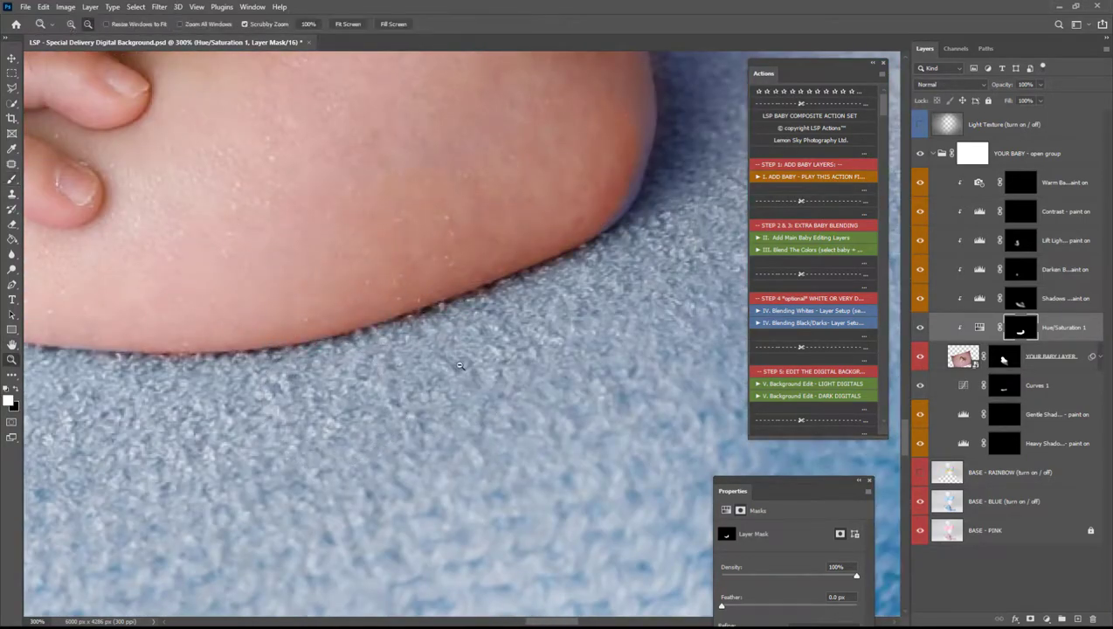
pyautogui.scroll(-3, 483, 358)
pyautogui.press('x')
pyautogui.press('x')
pyautogui.moveTo(484, 162); pyautogui.dragTo(533, 164)
# Step: Paint in black at 42% flow on the YOUR BABY LAYER mask to clean the edge where the upper arm meets the blanket
pyautogui.click(1003, 356)
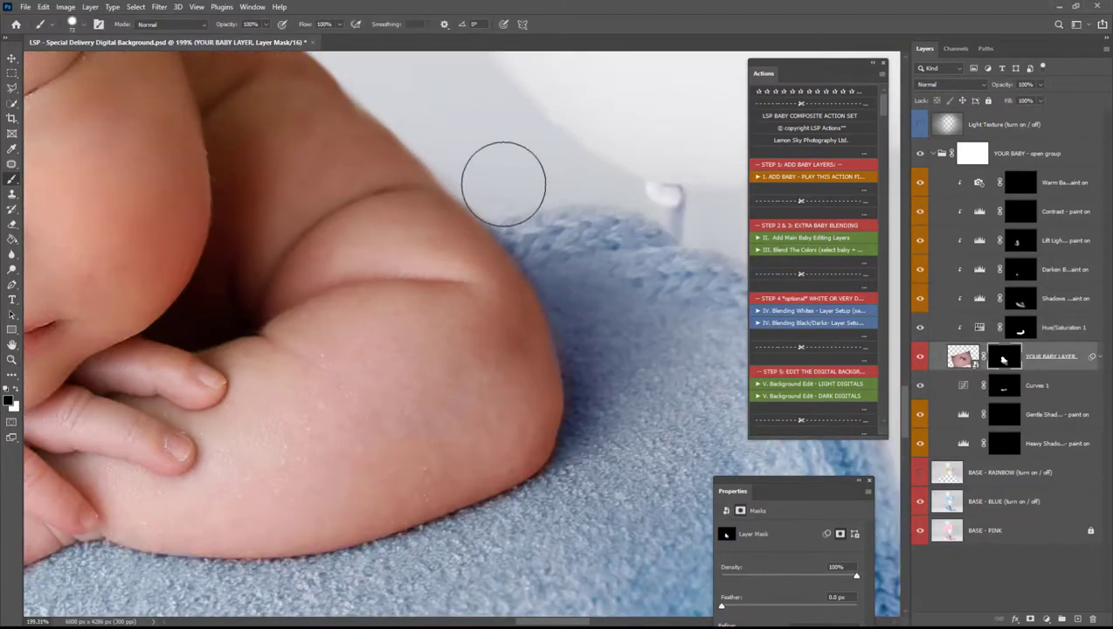
pyautogui.press('z')
pyautogui.keyDown('alt'); pyautogui.click(446, 271); pyautogui.keyUp('alt')
pyautogui.keyDown('alt'); pyautogui.click(445, 271); pyautogui.keyUp('alt')
pyautogui.keyDown('alt'); pyautogui.click(446, 271); pyautogui.keyUp('alt')
pyautogui.keyDown('alt'); pyautogui.click(446, 271); pyautogui.keyUp('alt')
pyautogui.moveTo(501, 311); pyautogui.dragTo(585, 311)
pyautogui.press('b')
pyautogui.rightClick(519, 302)
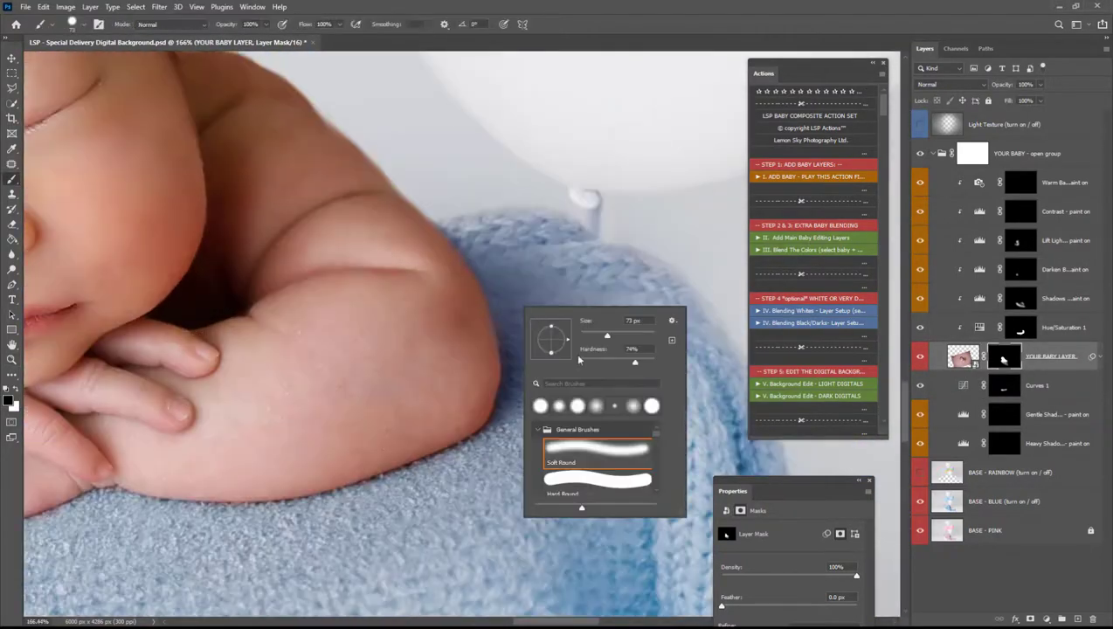
pyautogui.moveTo(586, 359); pyautogui.dragTo(574, 359)
pyautogui.click(340, 24)
pyautogui.moveTo(455, 229)
pyautogui.mouseDown()
pyautogui.moveTo(450, 240)
pyautogui.moveTo(493, 234)
pyautogui.mouseUp()
pyautogui.rightClick(514, 272)
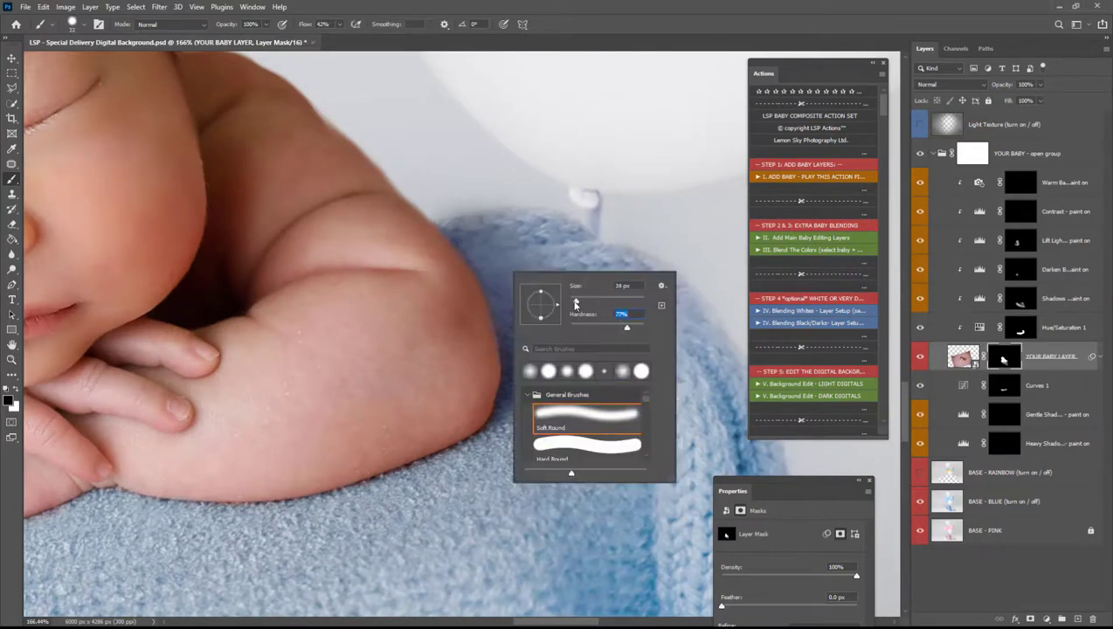
pyautogui.click(436, 206)
# Step: Paint in black with a larger, softer brush on the YOUR BABY LAYER mask over the remaining pink patch on the lower blanket
pyautogui.press('z')
pyautogui.keyDown('alt'); pyautogui.click(475, 259); pyautogui.keyUp('alt')
pyautogui.keyDown('alt'); pyautogui.click(474, 260); pyautogui.keyUp('alt')
pyautogui.keyDown('alt'); pyautogui.click(474, 259); pyautogui.keyUp('alt')
pyautogui.press('b')
pyautogui.rightClick(491, 339)
pyautogui.moveTo(552, 367); pyautogui.dragTo(606, 373)
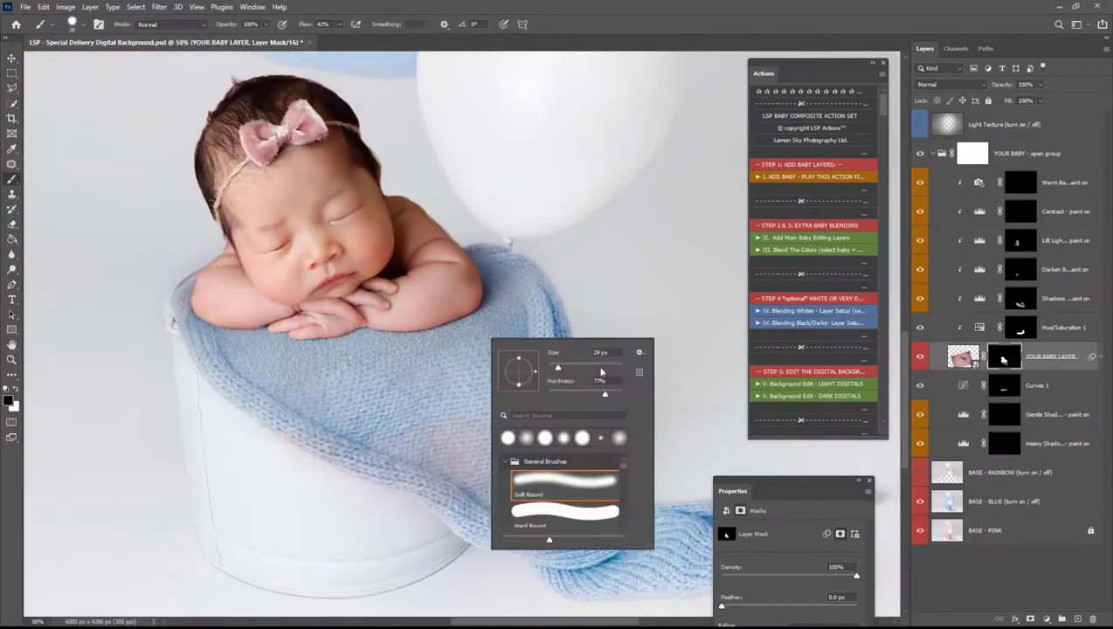
pyautogui.press('Return')
pyautogui.moveTo(441, 452); pyautogui.dragTo(503, 491)
pyautogui.rightClick(502, 491)
pyautogui.moveTo(615, 467); pyautogui.dragTo(517, 460)
pyautogui.press('Return')
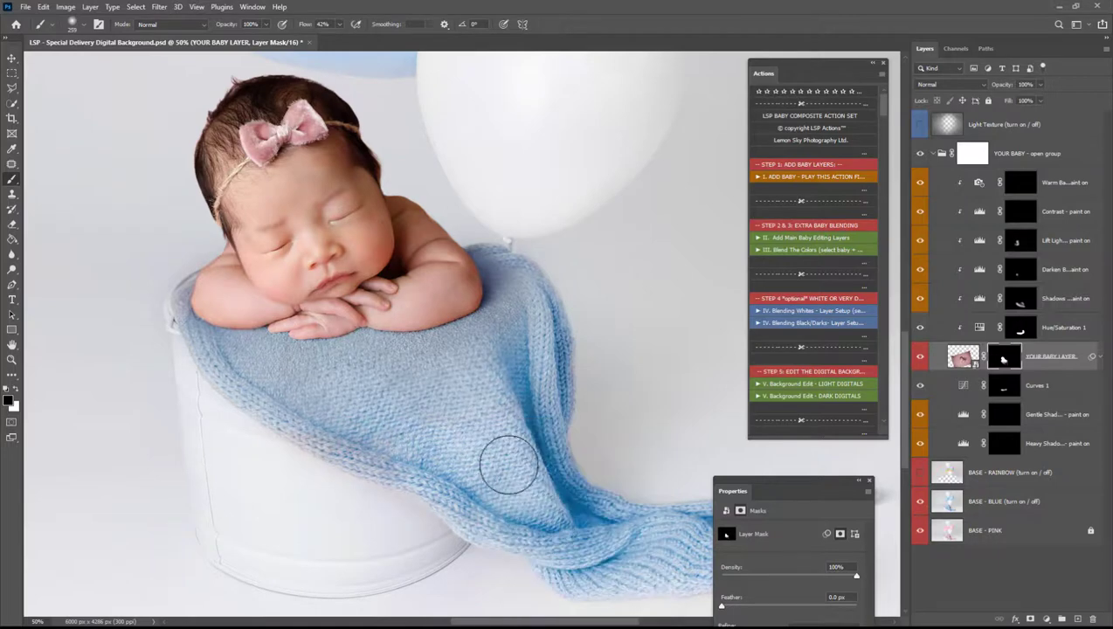
# Step: Blend the blanket transition on the YOUR BABY LAYER mask at 21% flow, painting in black and switching to white
pyautogui.scroll(-2, 514, 447)
pyautogui.moveTo(471, 410)
pyautogui.mouseDown()
pyautogui.moveTo(494, 447)
pyautogui.moveTo(481, 422)
pyautogui.moveTo(448, 425)
pyautogui.moveTo(475, 421)
pyautogui.mouseUp()
pyautogui.rightClick(475, 420)
pyautogui.moveTo(597, 445); pyautogui.dragTo(604, 446)
pyautogui.press('Return')
pyautogui.moveTo(472, 435); pyautogui.dragTo(504, 460)
pyautogui.click(339, 24)
pyautogui.moveTo(340, 36); pyautogui.dragTo(328, 35)
pyautogui.press('Return')
pyautogui.moveTo(395, 392); pyautogui.dragTo(551, 409)
pyautogui.press('x')
pyautogui.rightClick(436, 379)
pyautogui.press('Return')
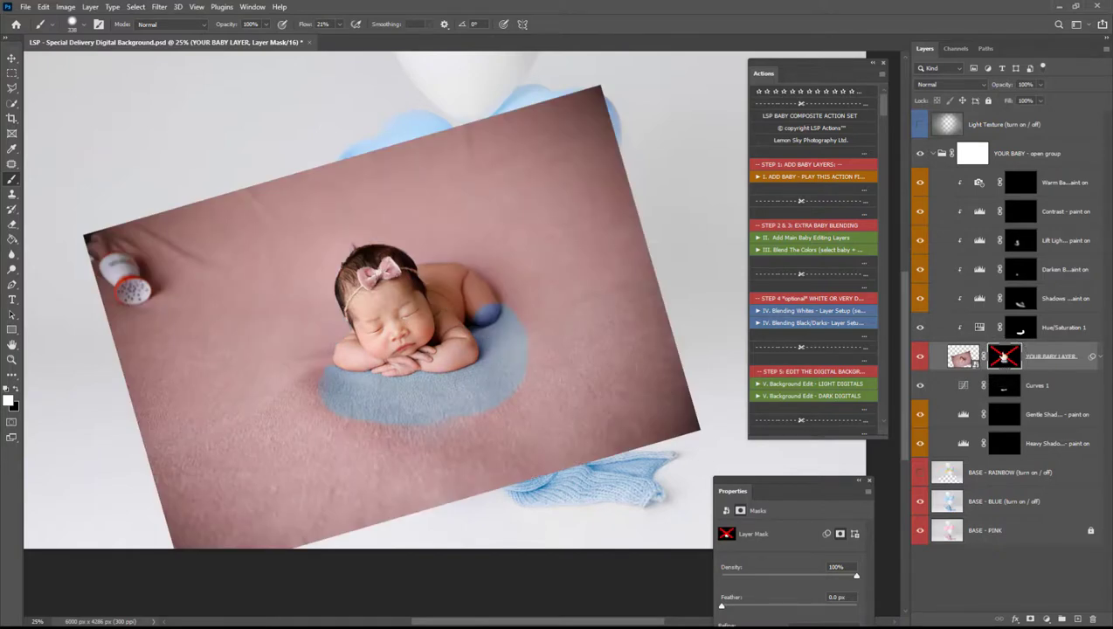
# Step: Re-enable the YOUR BABY LAYER mask, view the whole composite, and put away the mask properties
pyautogui.keyDown('shift'); pyautogui.click(1003, 356); pyautogui.keyUp('shift')
pyautogui.press('z')
pyautogui.keyDown('alt'); pyautogui.click(691, 337); pyautogui.keyUp('alt')
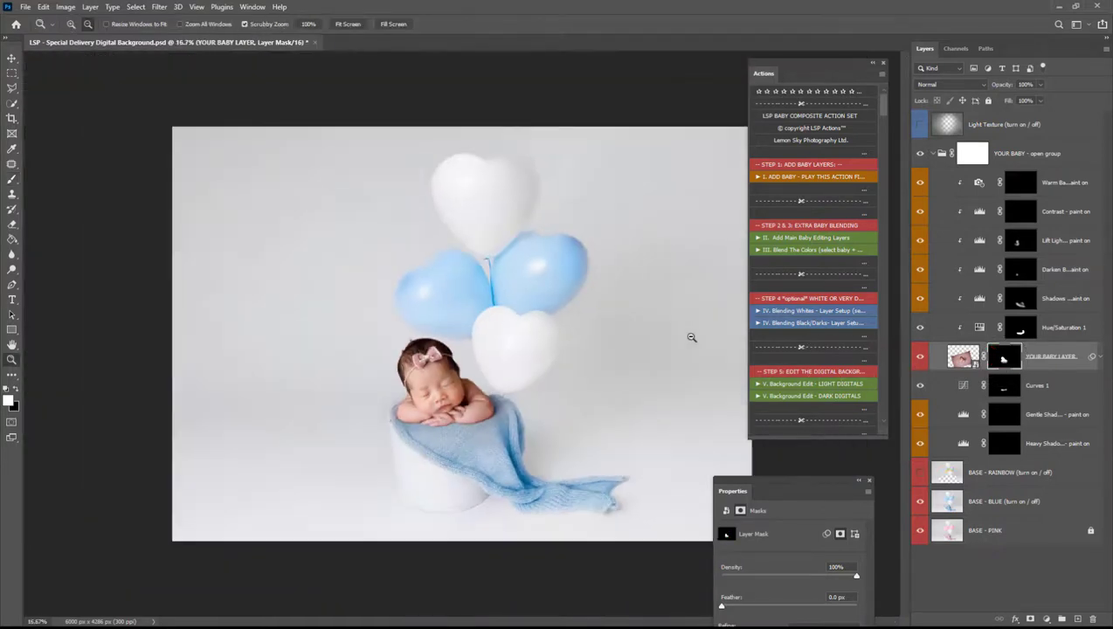
pyautogui.click(870, 482)
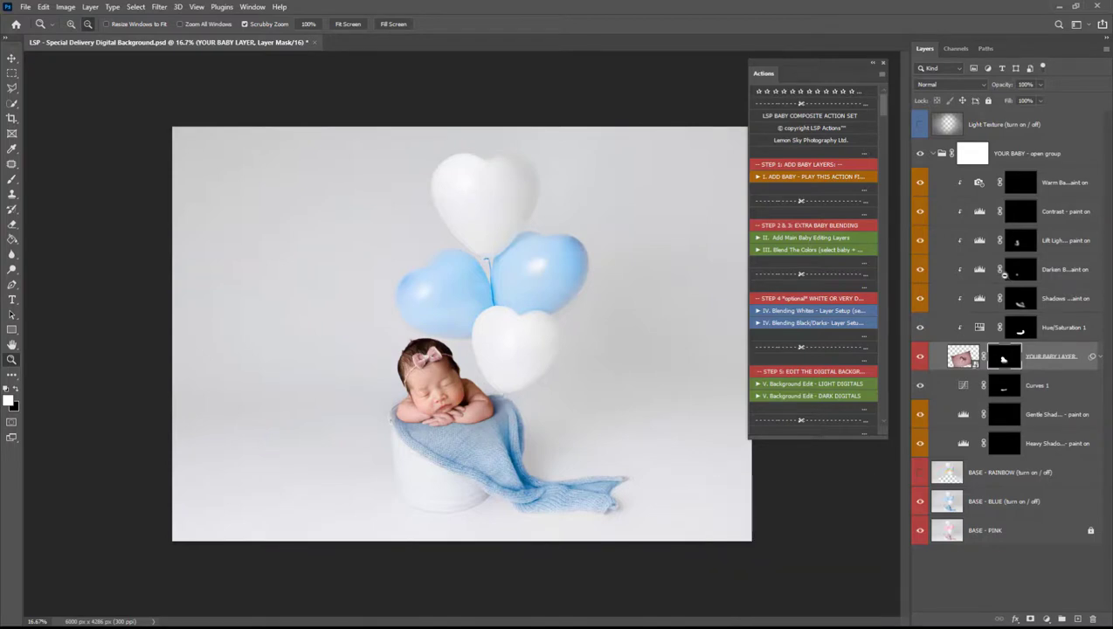
# Step: Select the YOUR BABY LAYER mask and run the III. Blend The Colors action
pyautogui.click(1020, 271)
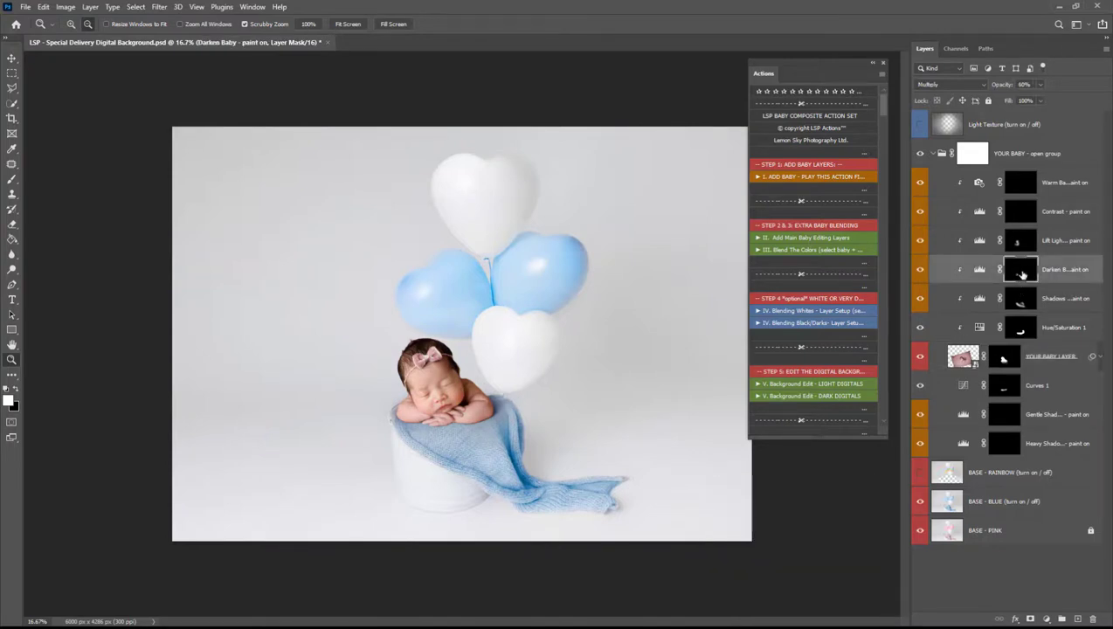
pyautogui.click(1003, 356)
pyautogui.click(802, 250)
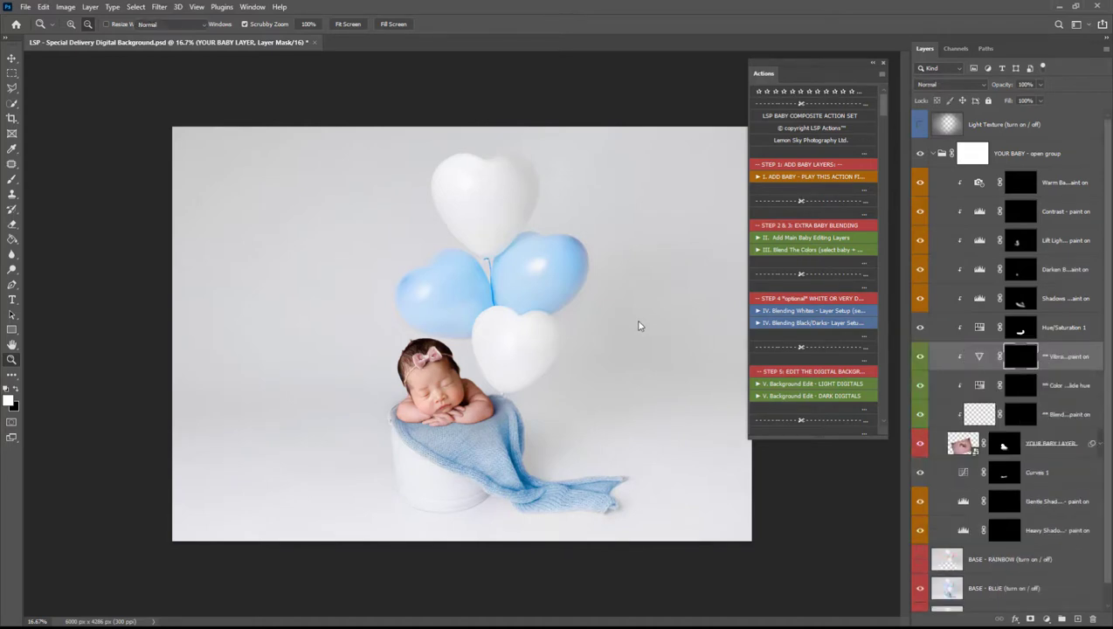
# Step: Paint in white on the Saturation Down mask around the edge of the baby's hair
pyautogui.press('z')
pyautogui.moveTo(396, 349); pyautogui.dragTo(444, 368)
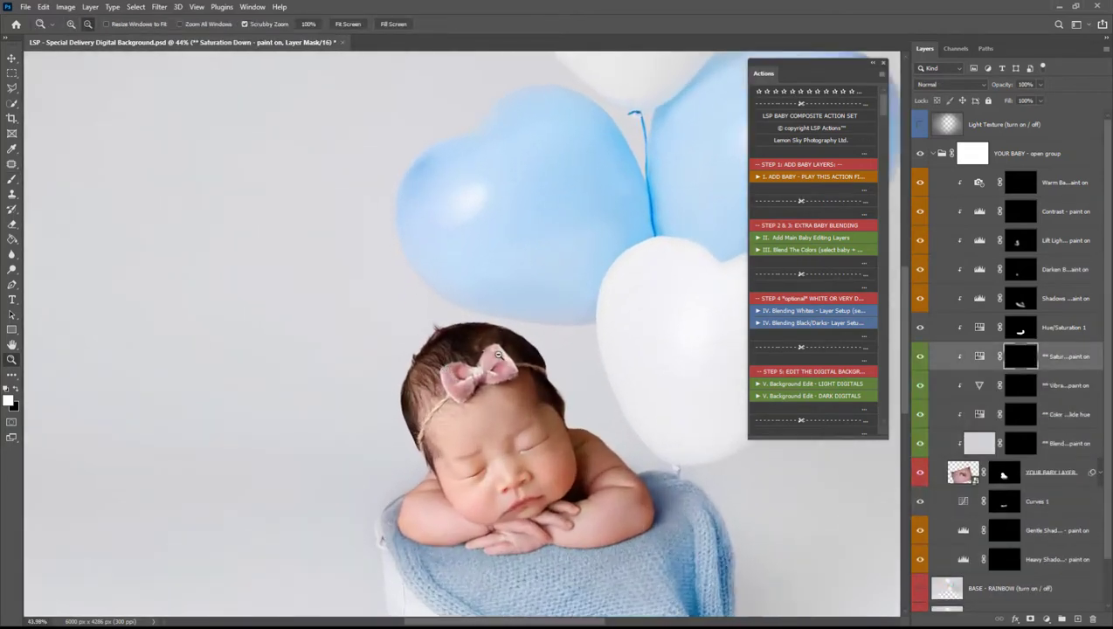
pyautogui.press('b')
pyautogui.press('x')
pyautogui.press('x')
pyautogui.moveTo(455, 325)
pyautogui.mouseDown()
pyautogui.moveTo(427, 306)
pyautogui.moveTo(385, 390)
pyautogui.moveTo(422, 329)
pyautogui.moveTo(544, 322)
pyautogui.moveTo(380, 422)
pyautogui.moveTo(407, 306)
pyautogui.moveTo(586, 374)
pyautogui.moveTo(391, 436)
pyautogui.mouseUp()
# Step: Paint in white with a small brush on the Hue/Saturation 1 mask over the headband bow to turn it blue
pyautogui.press('z')
pyautogui.moveTo(496, 393); pyautogui.dragTo(568, 398)
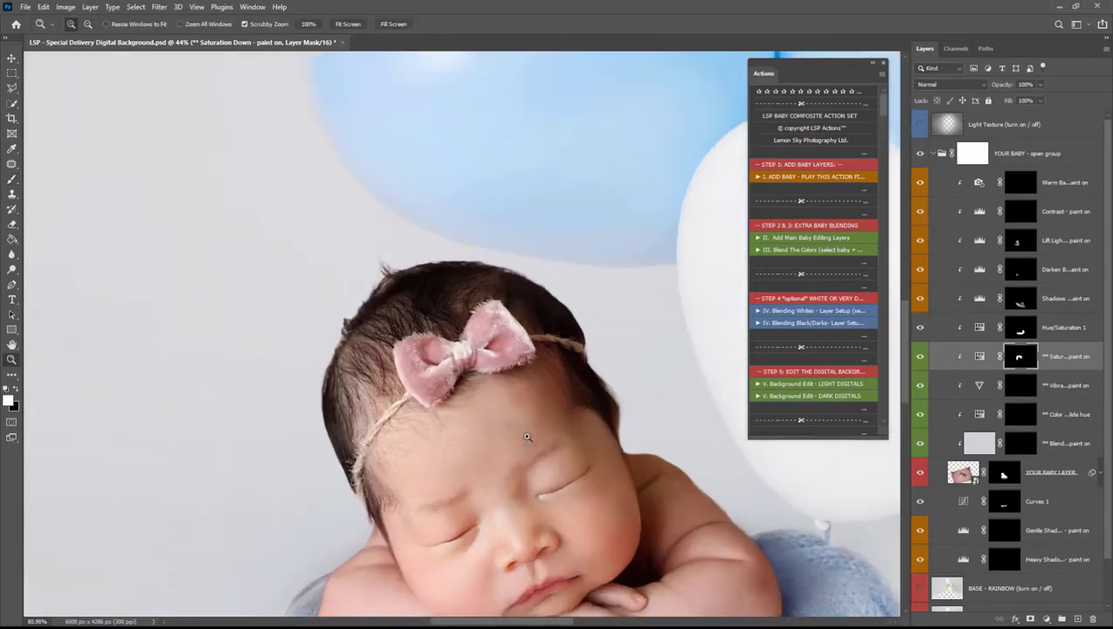
pyautogui.click(998, 472)
pyautogui.click(1011, 331)
pyautogui.press('b')
pyautogui.rightClick(556, 341)
pyautogui.click(628, 370)
pyautogui.press('Return')
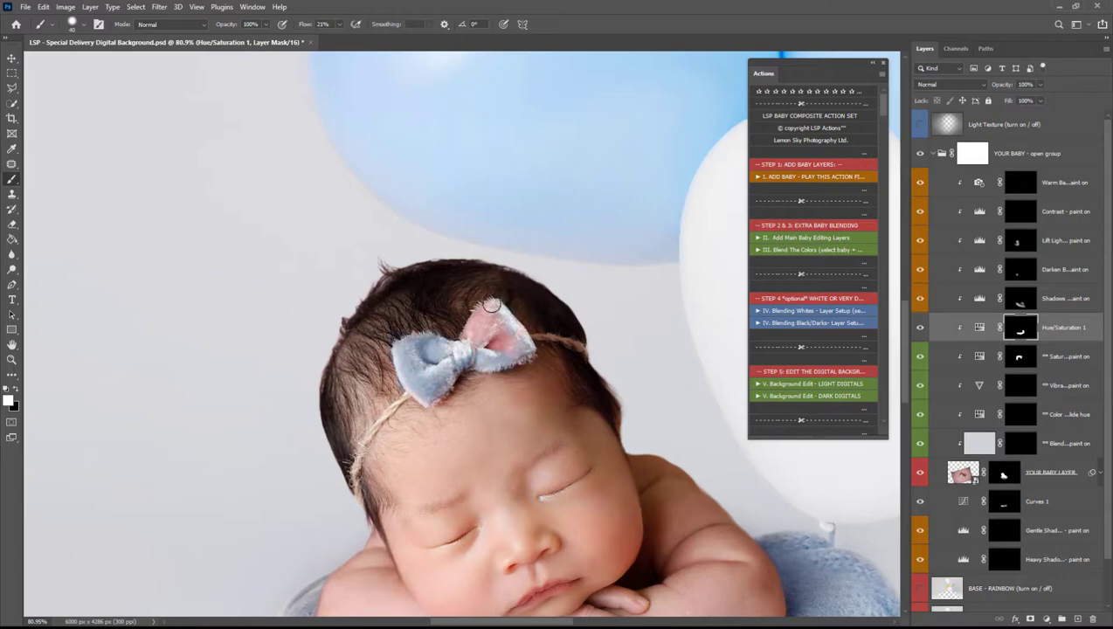
pyautogui.press('x')
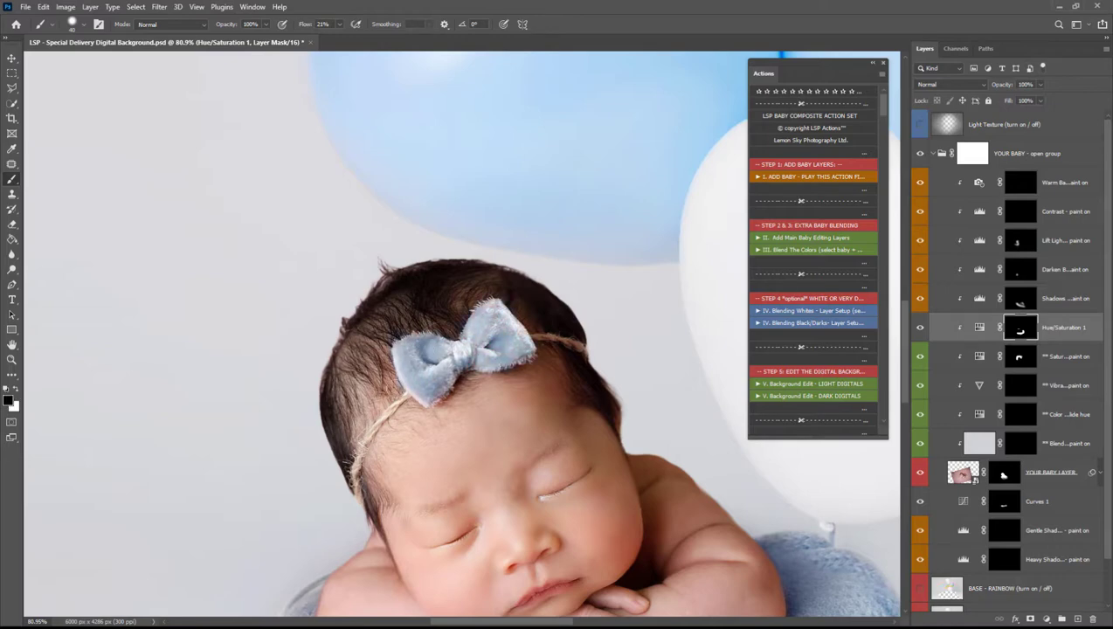
pyautogui.press('z')
pyautogui.hotkey('ctrl', '0')
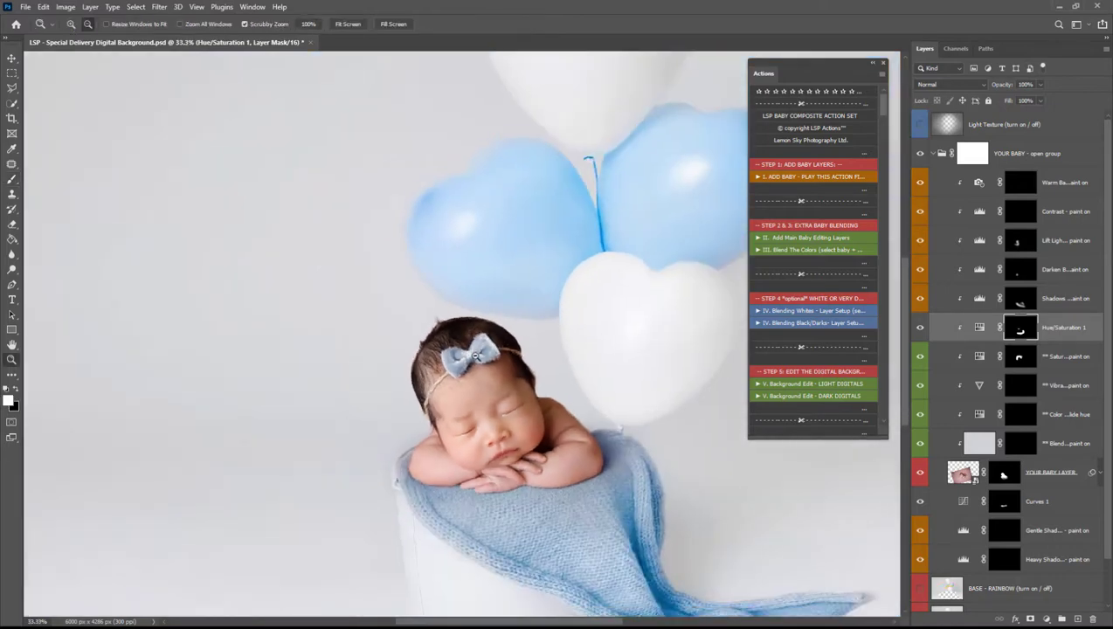
# Step: Collapse the YOUR BABY group and compare the background variants by turning BASE - RAINBOW on and off
pyautogui.click(934, 153)
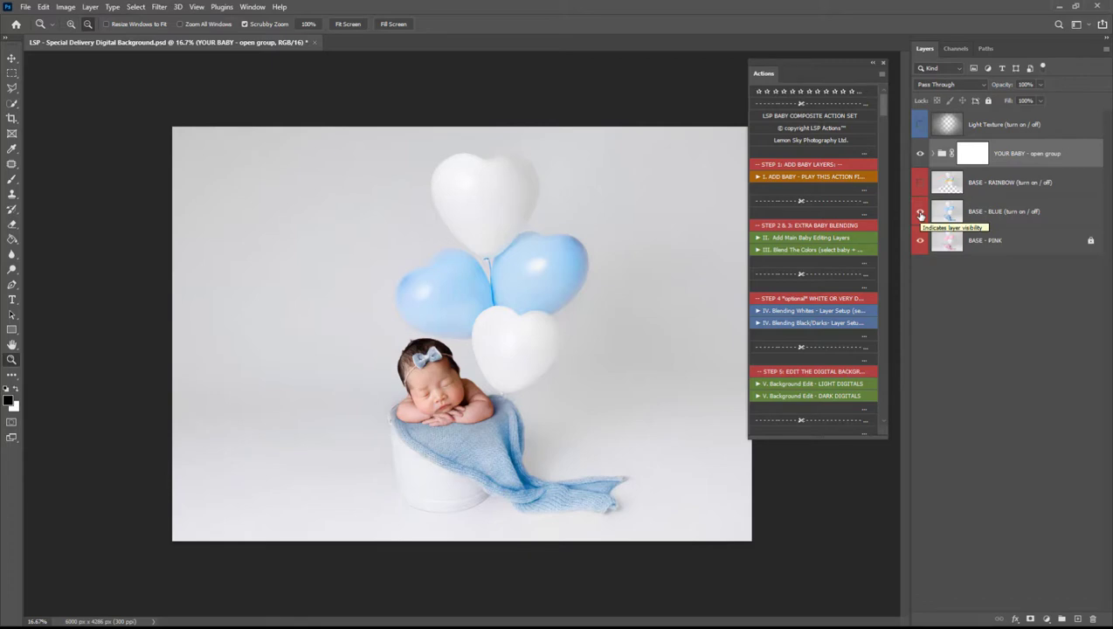
pyautogui.click(953, 212)
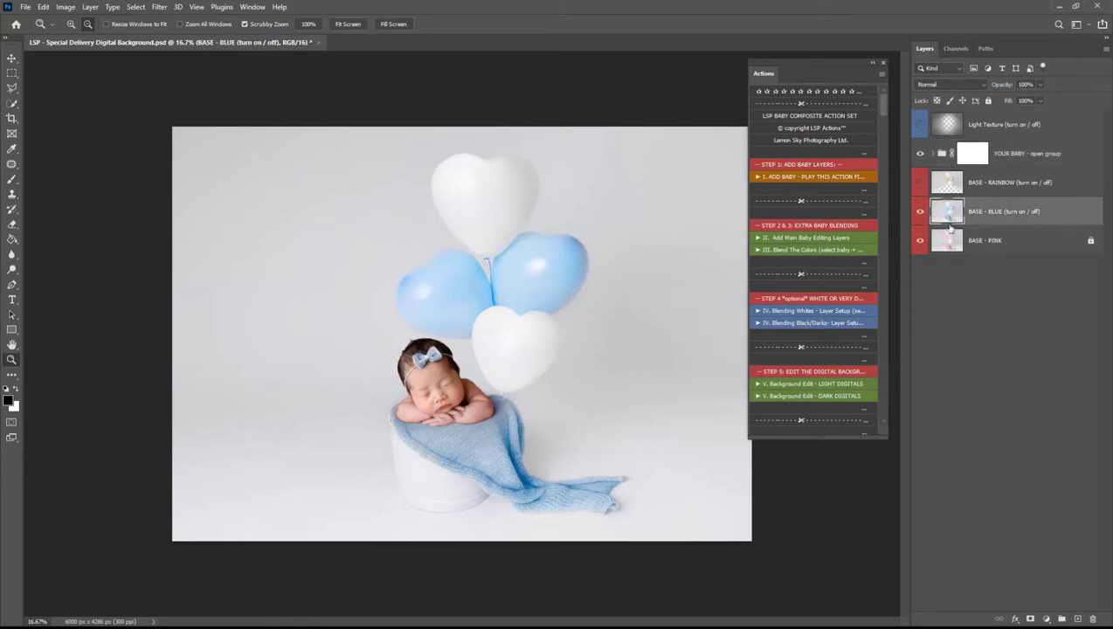
pyautogui.click(920, 183)
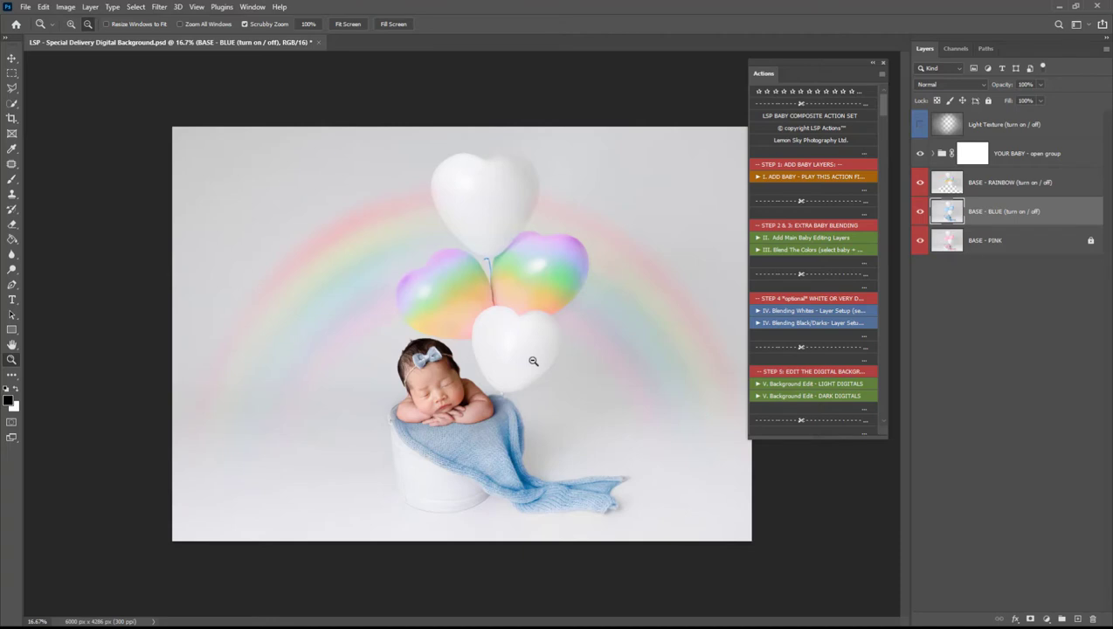
pyautogui.moveTo(430, 387); pyautogui.dragTo(514, 415)
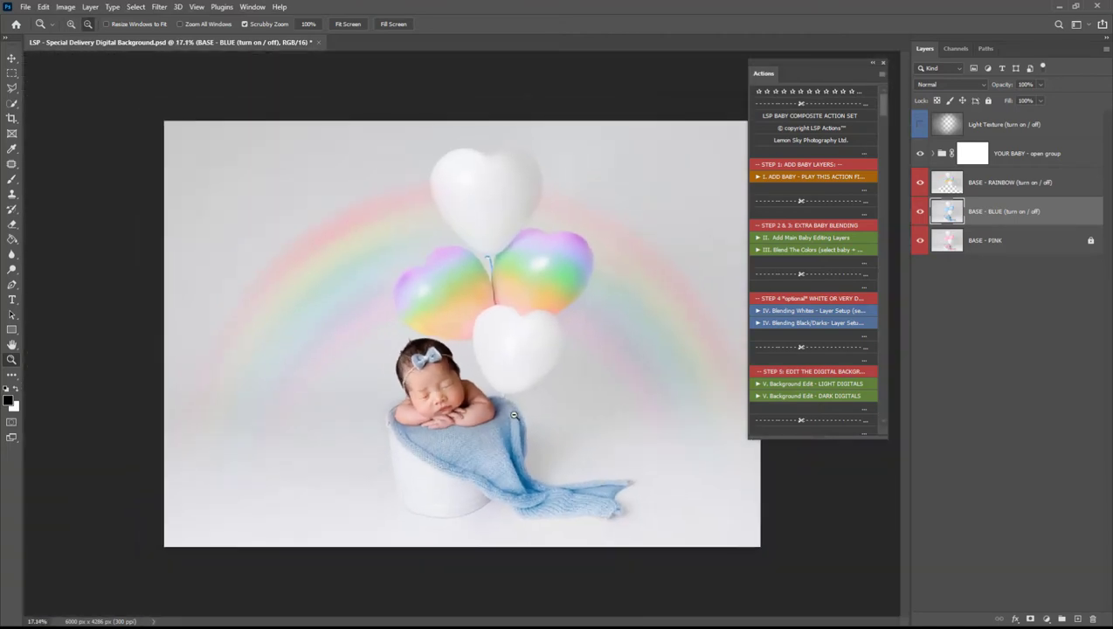
pyautogui.click(919, 183)
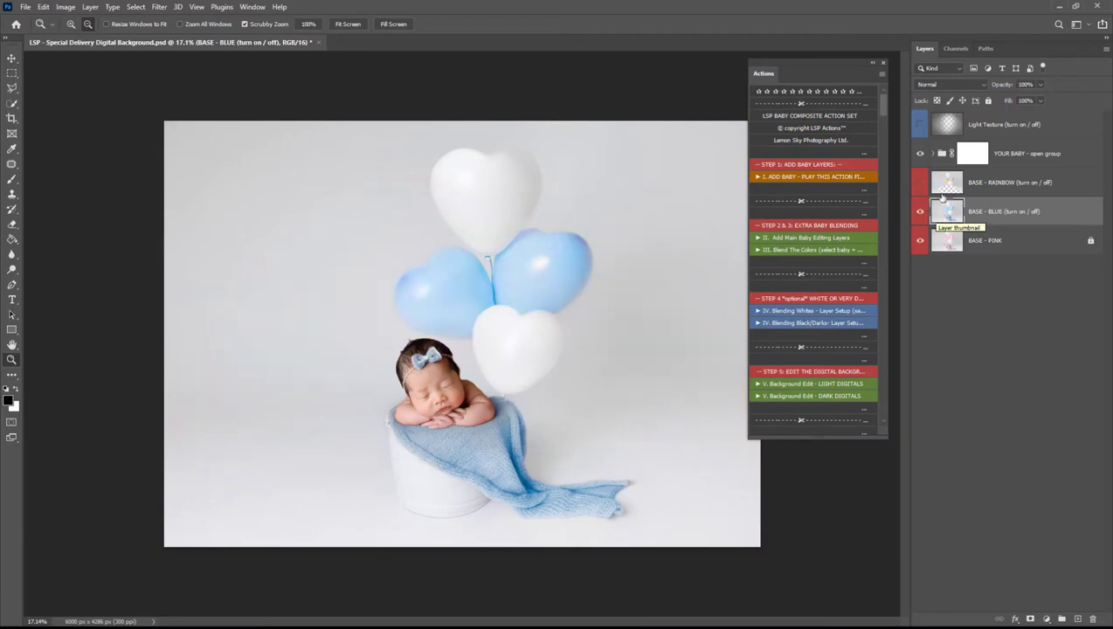
pyautogui.click(948, 189)
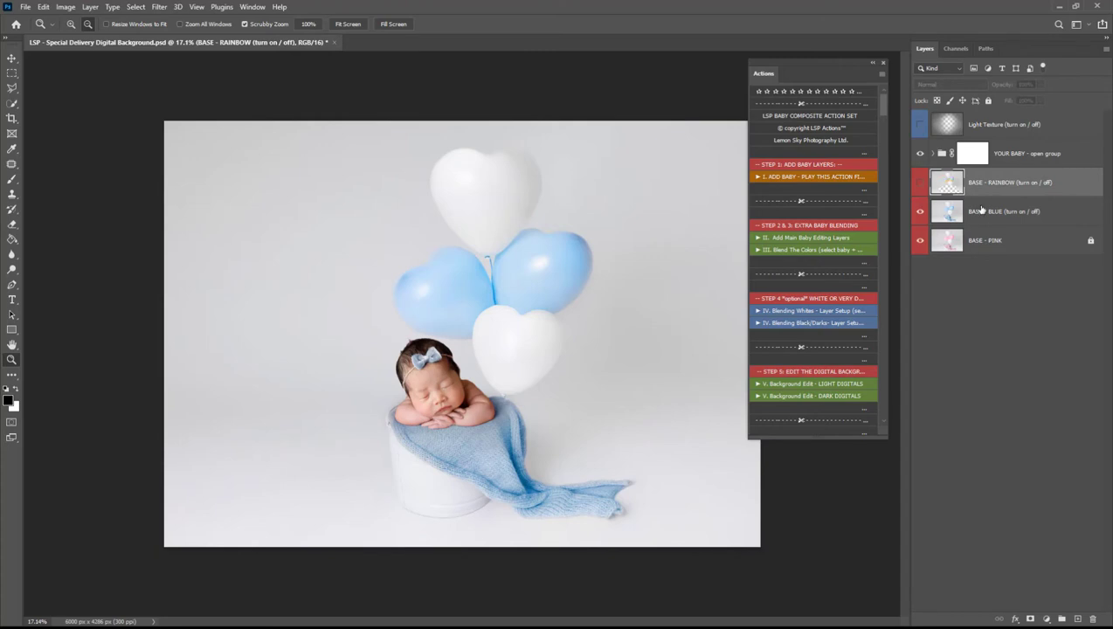